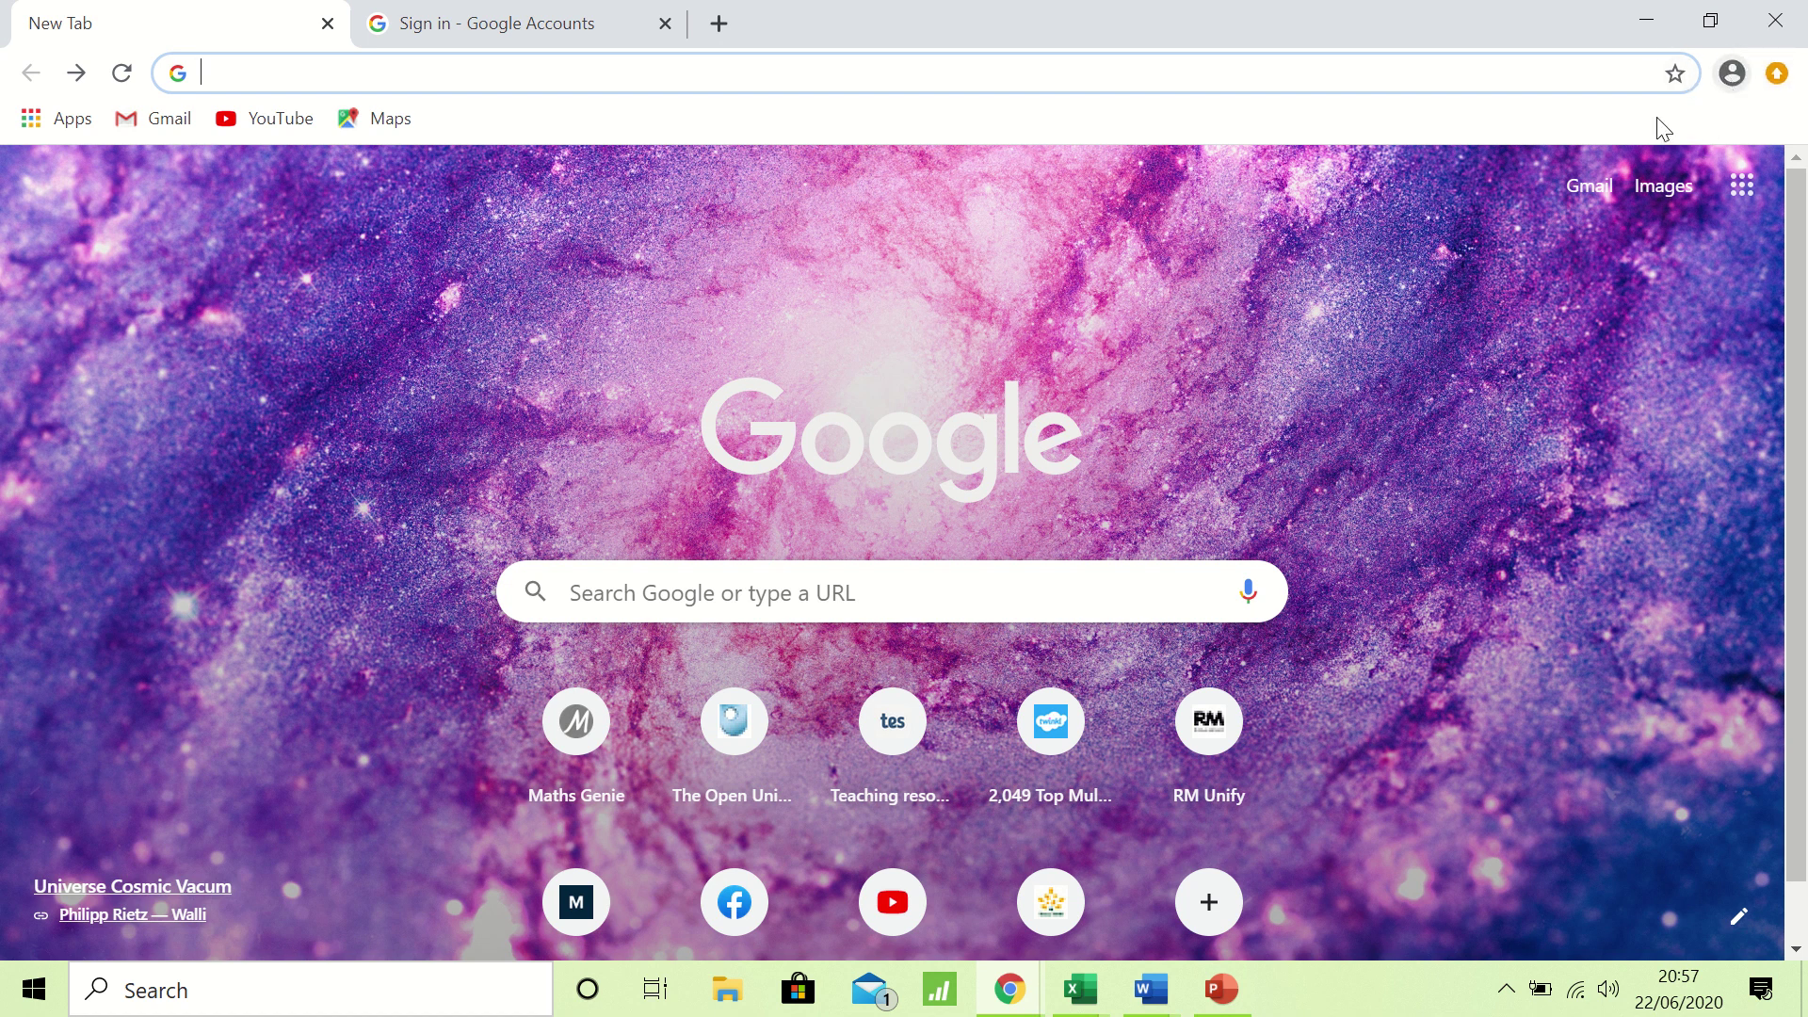
# Check which account Chrome is signed into, then close the profile panel.
pyautogui.click(1733, 74)
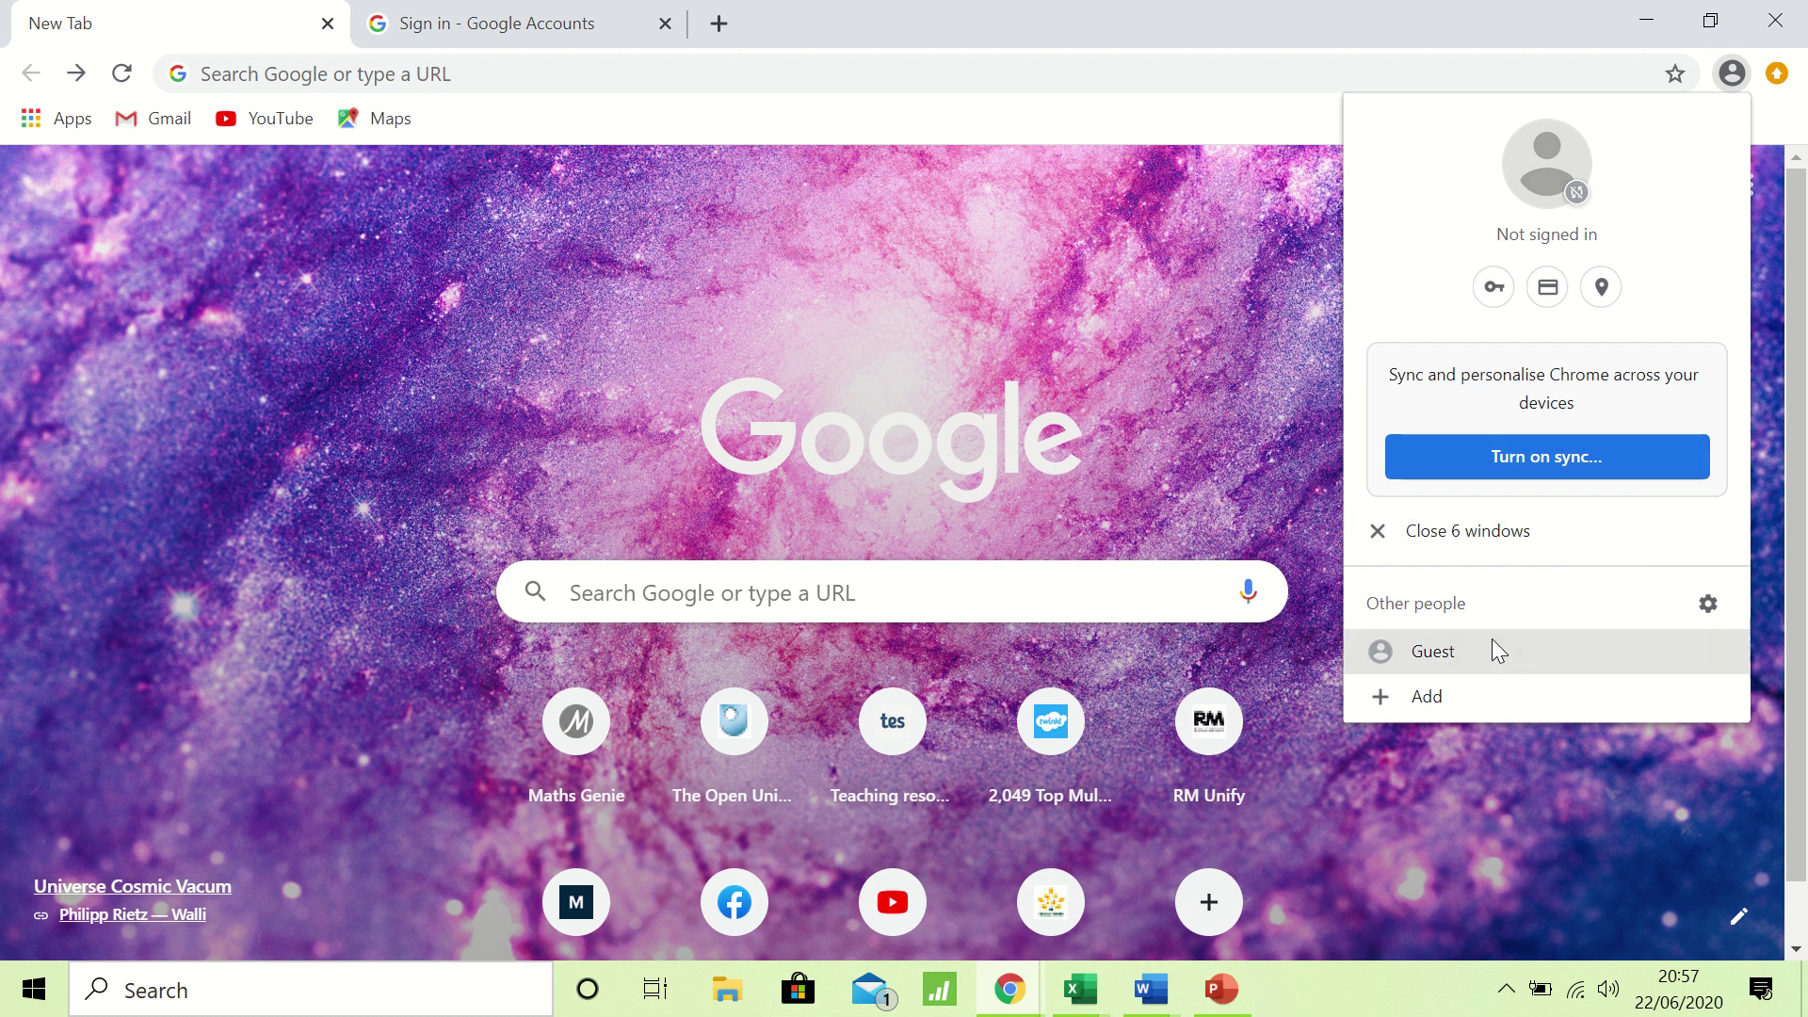
pyautogui.click(1735, 75)
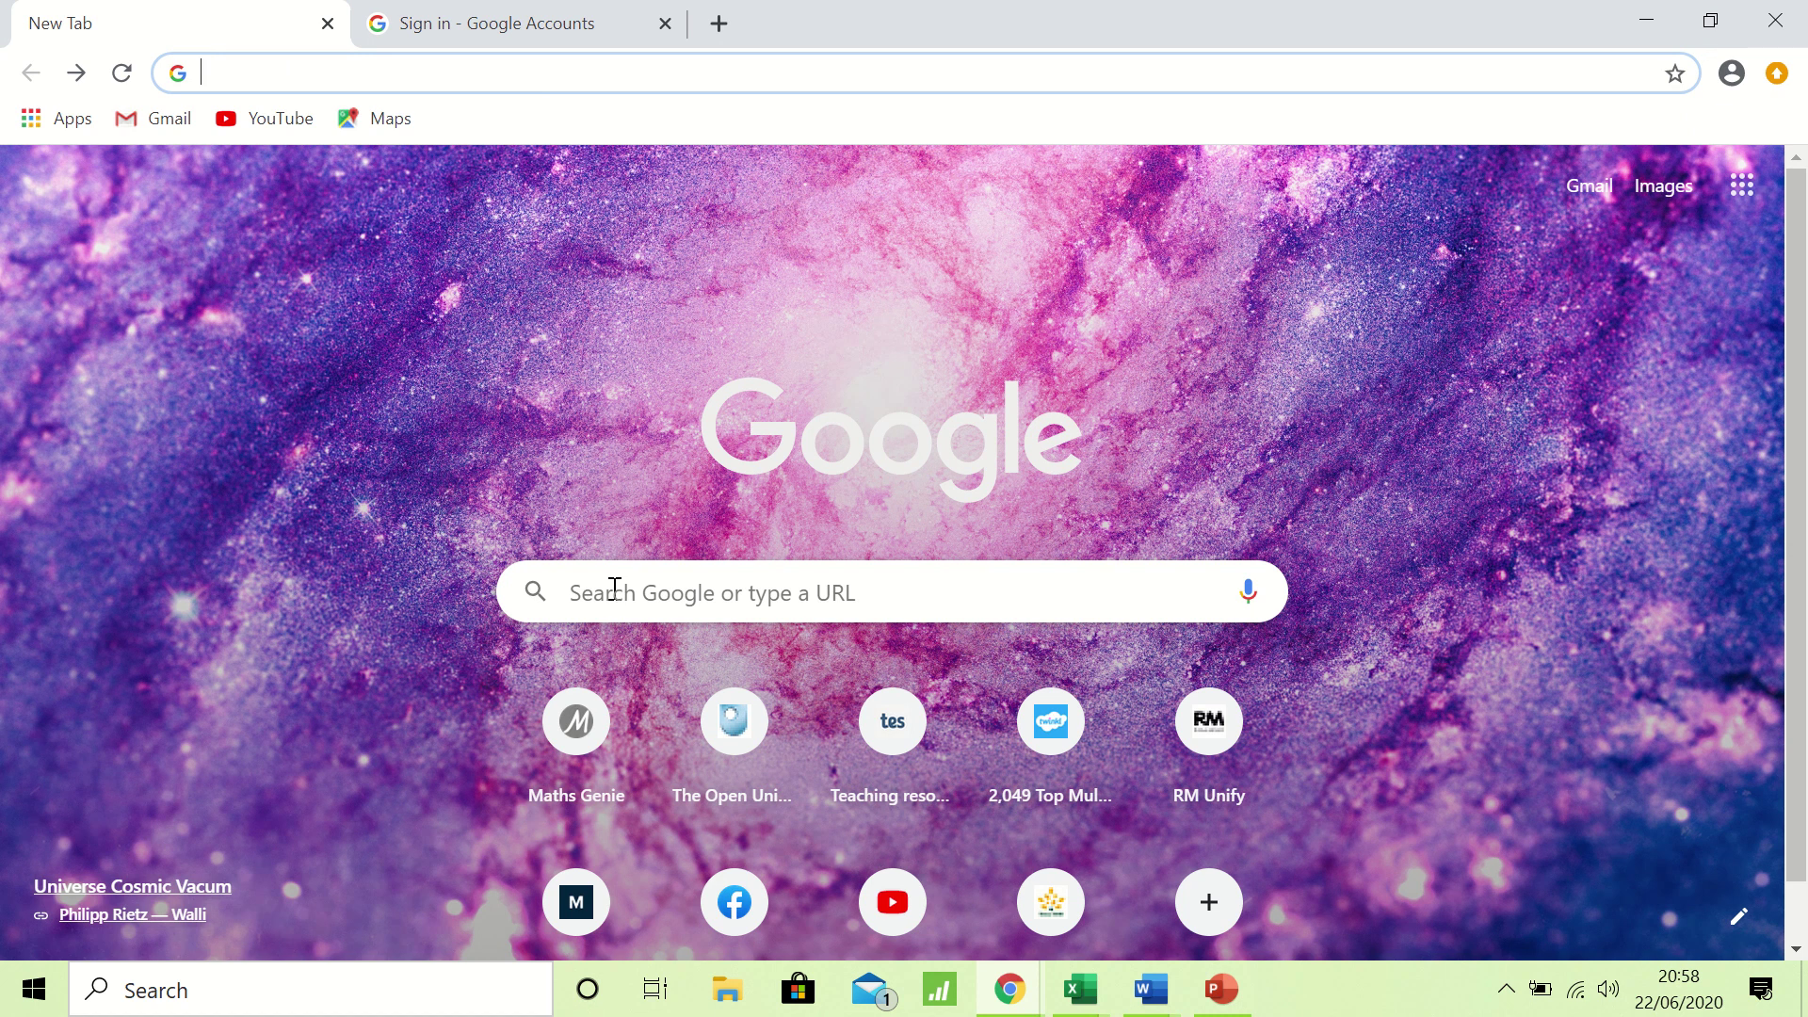
# Search for 'google classroom' and open the Google for Education Classroom product page.
pyautogui.click(238, 71)
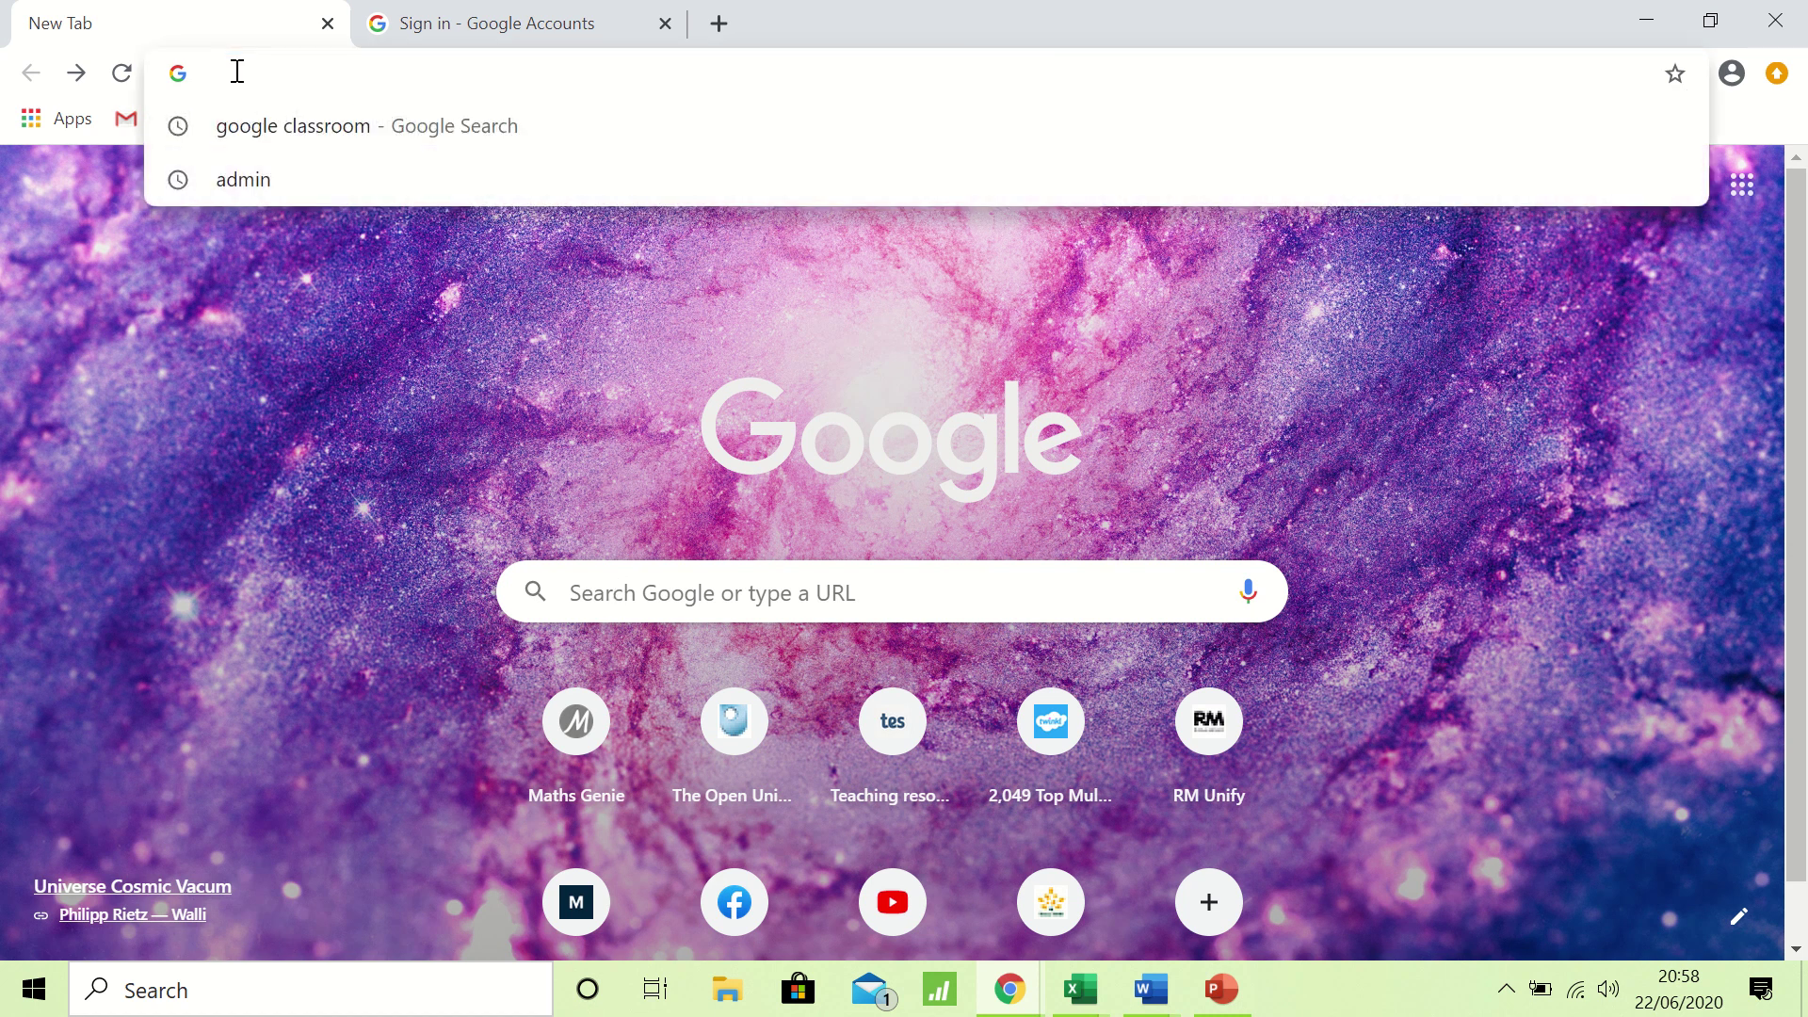
pyautogui.write('google classroom')
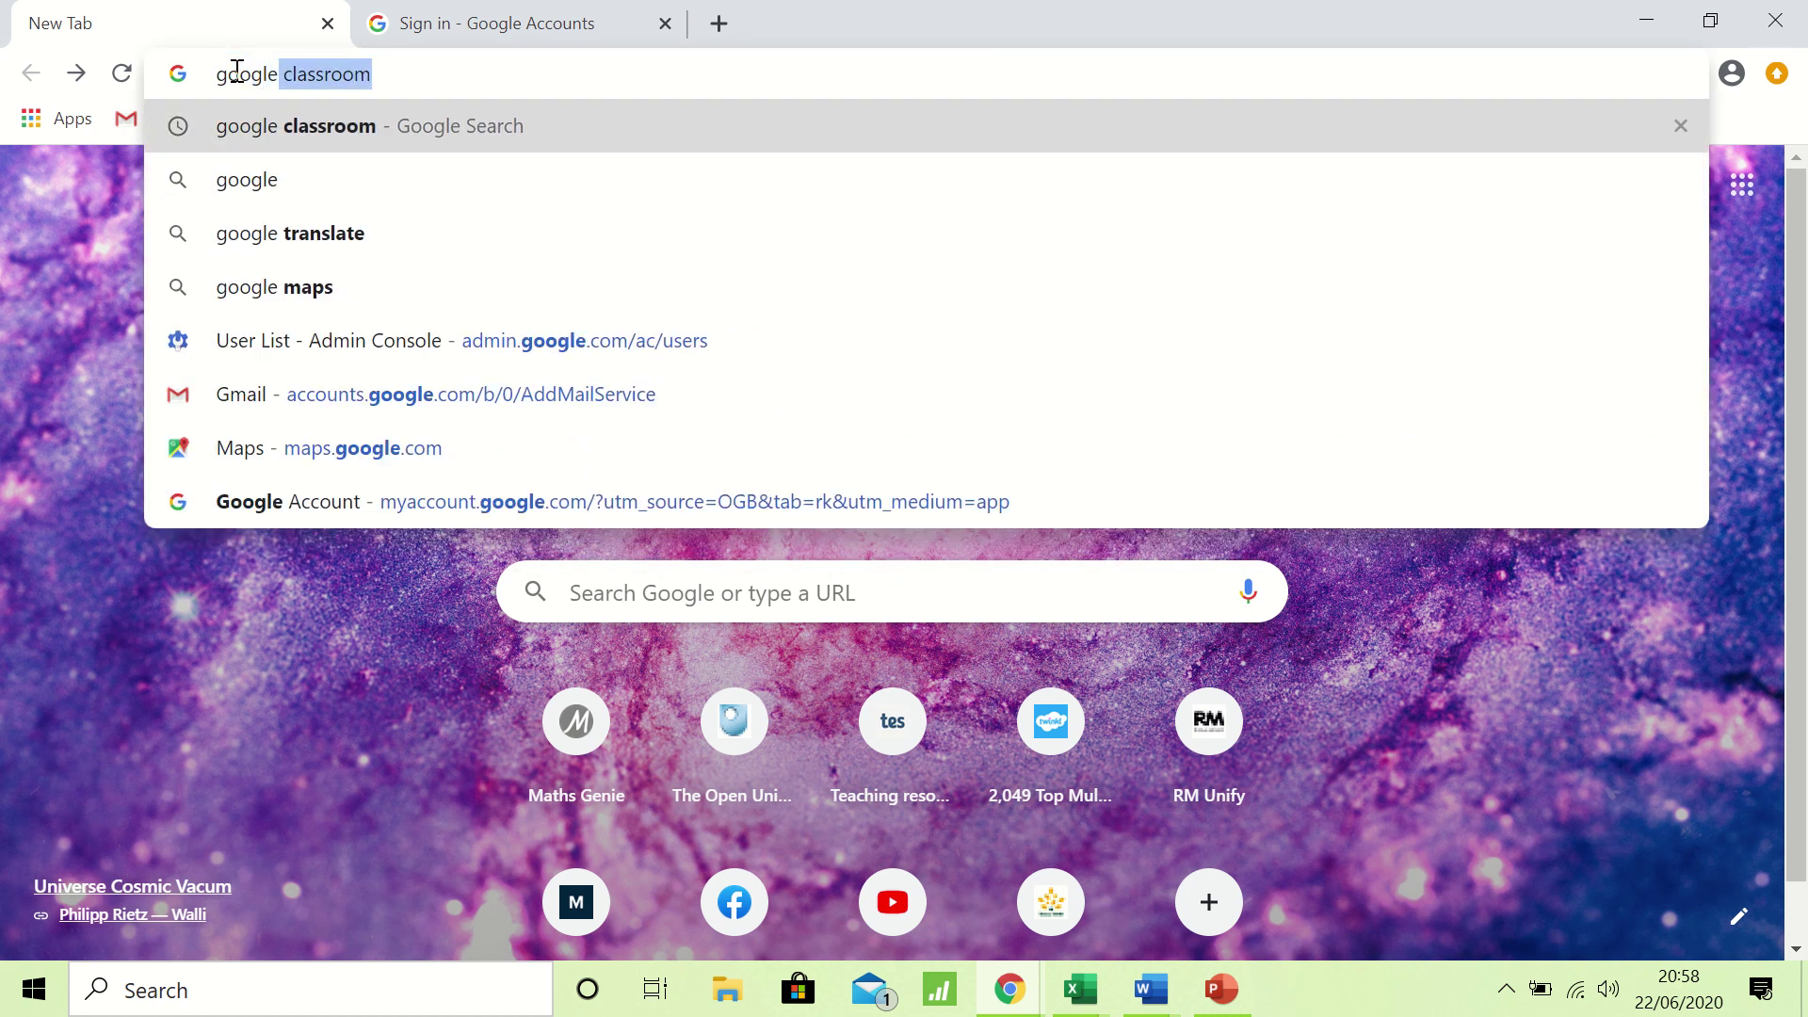
pyautogui.click(286, 125)
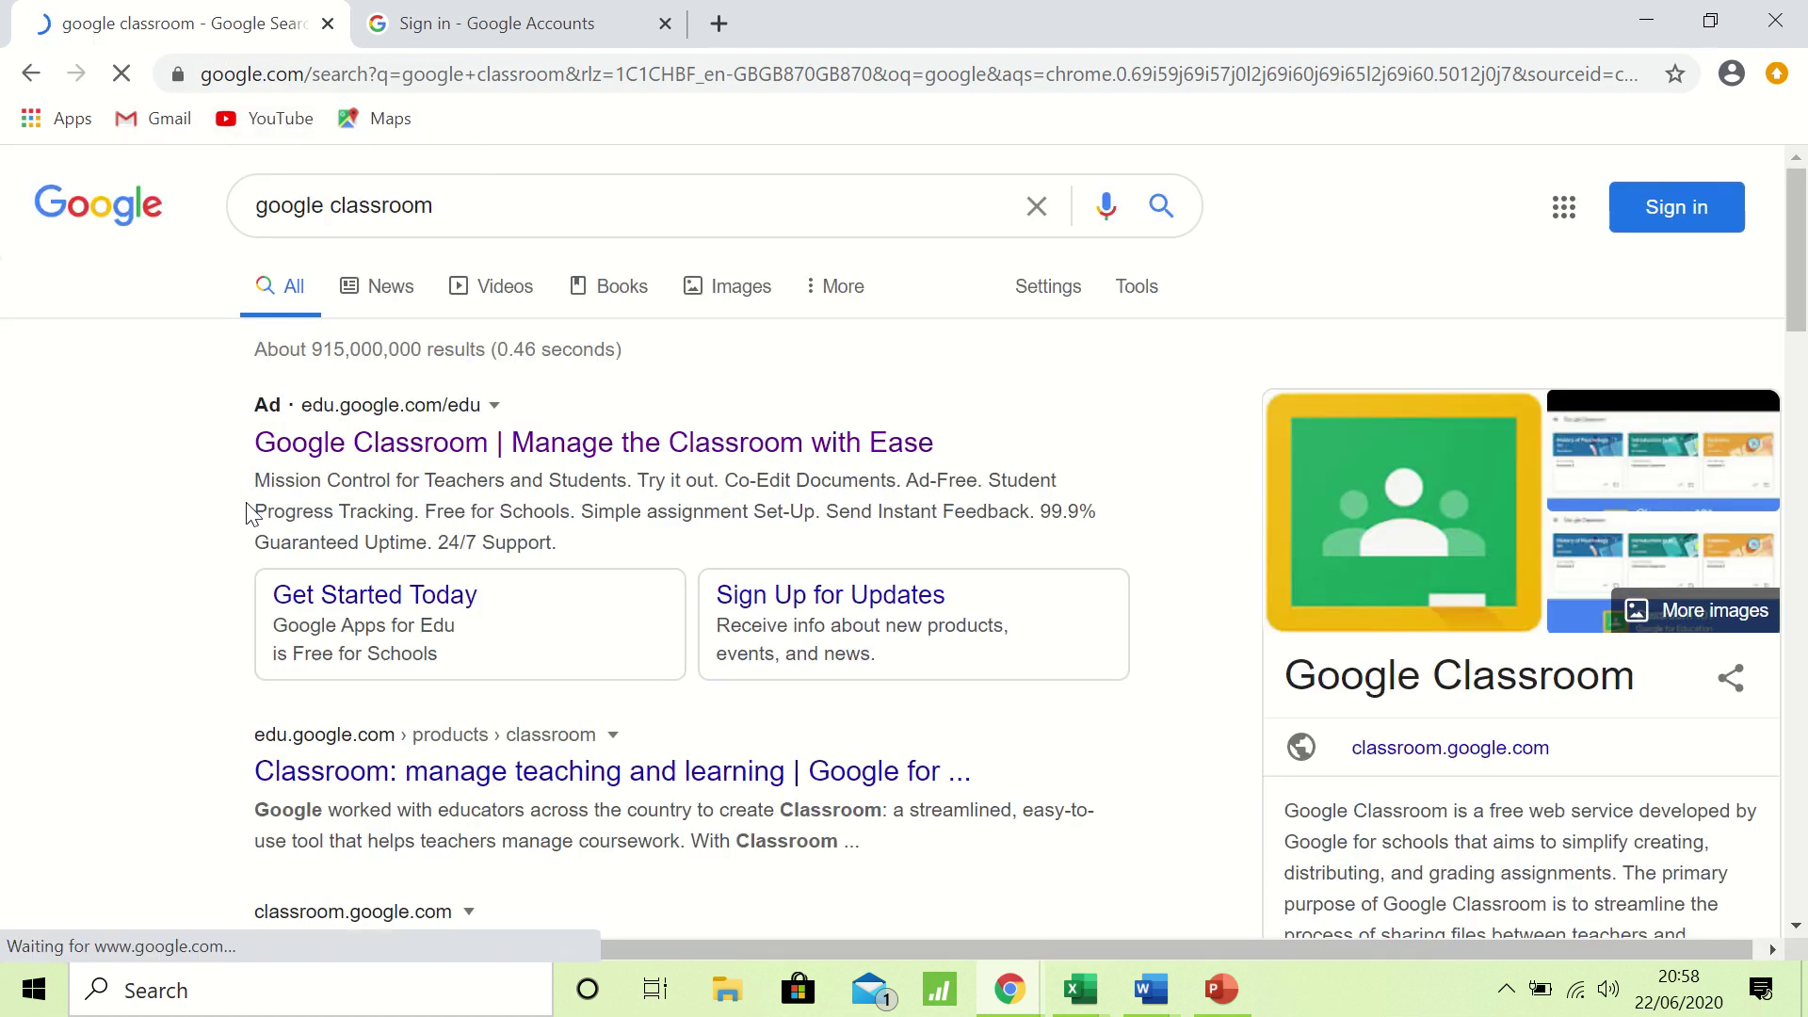
pyautogui.click(631, 459)
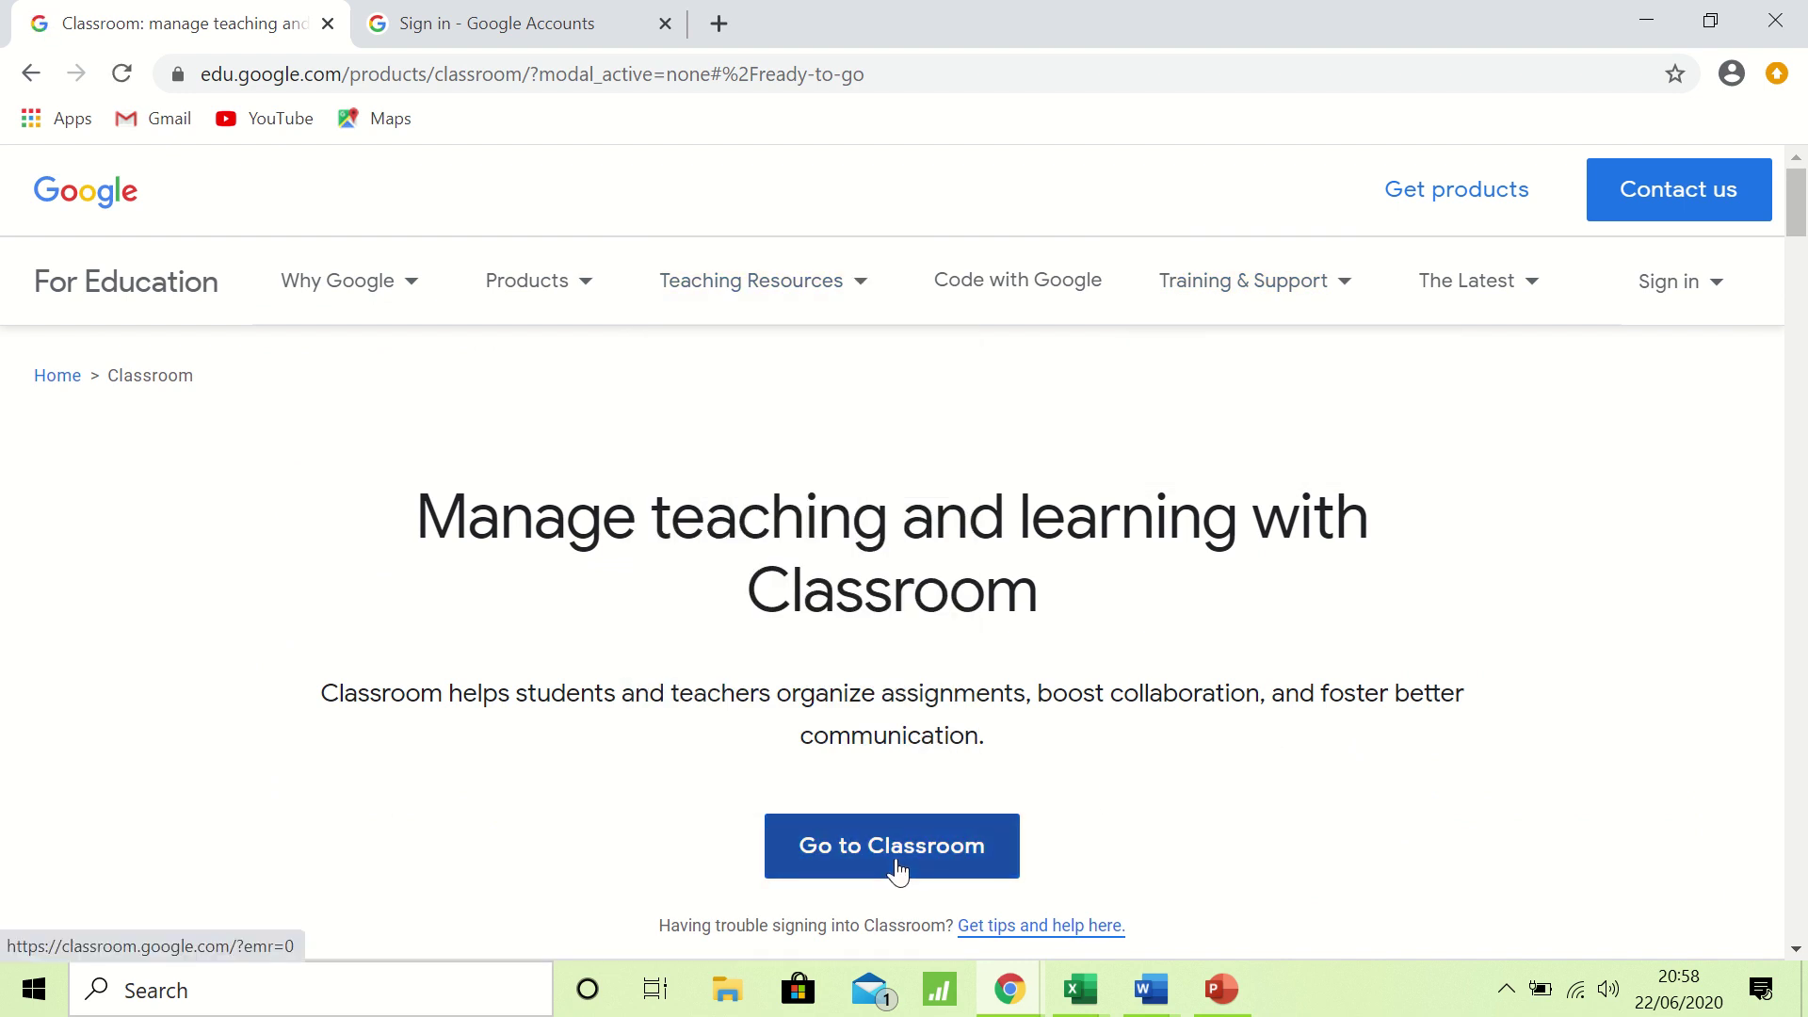
# On the Google sign-in tab, enter the student's school e-mail address and submit it.
pyautogui.click(524, 38)
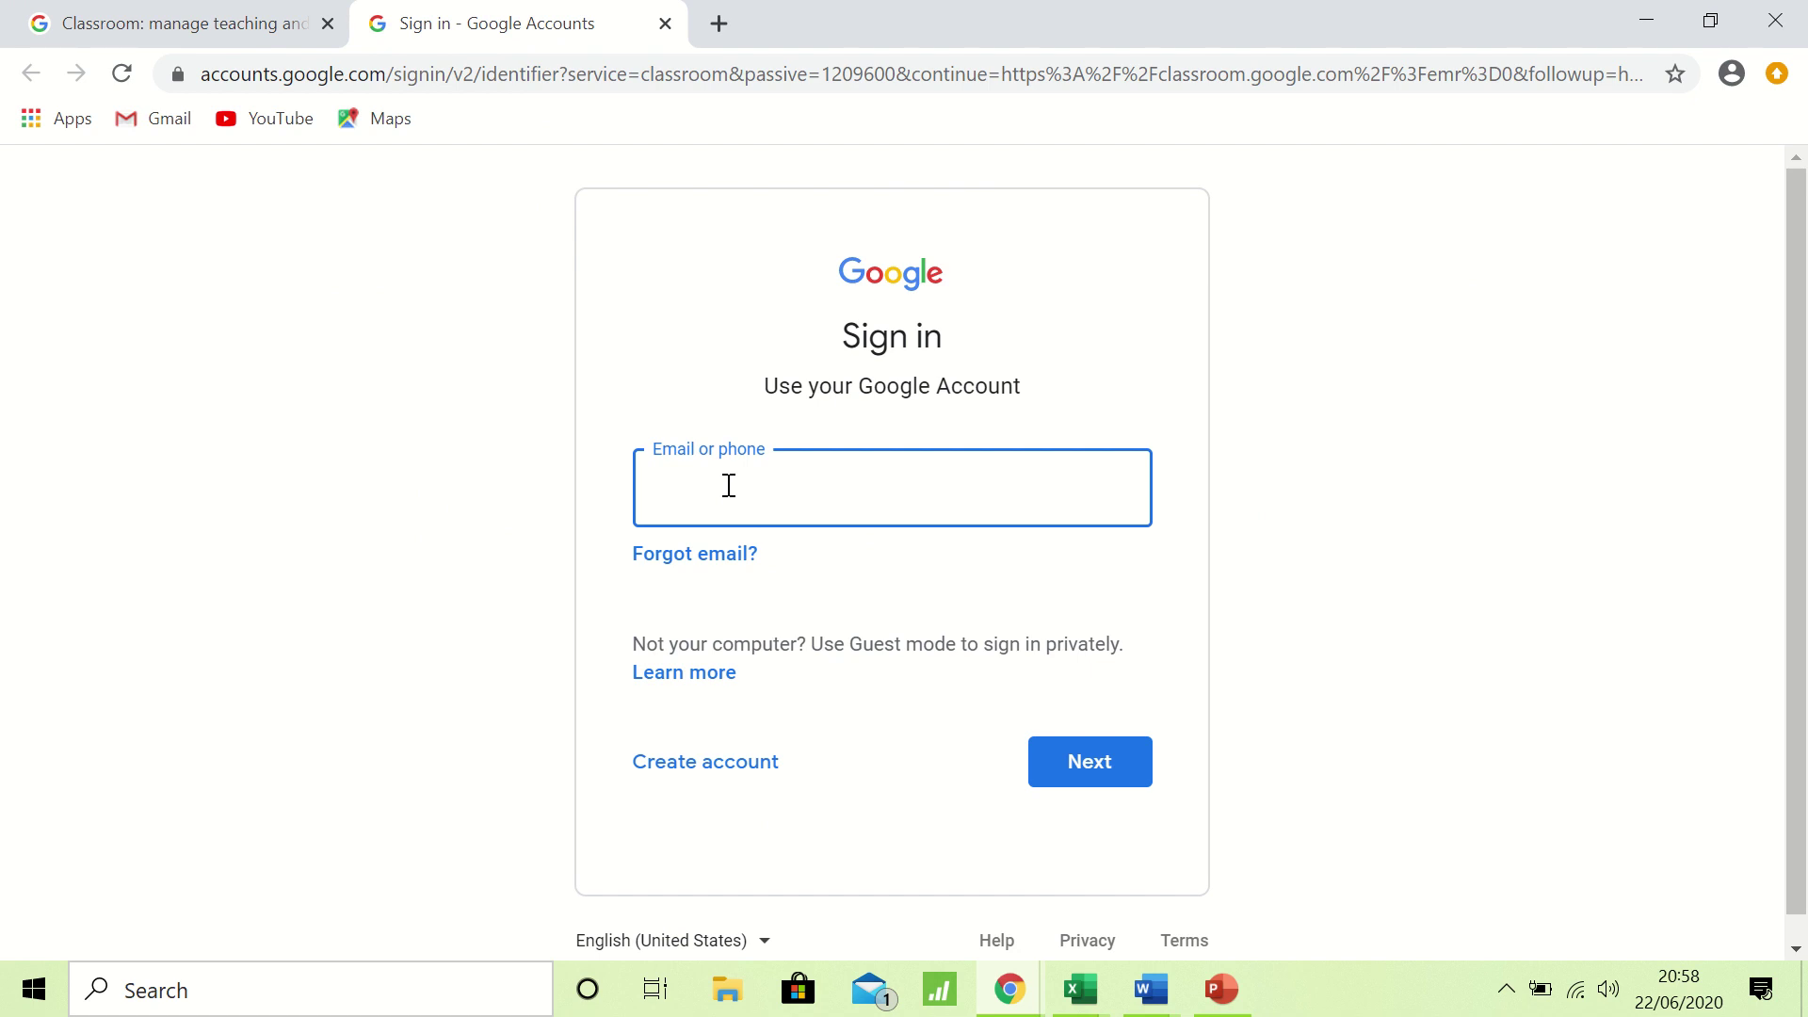
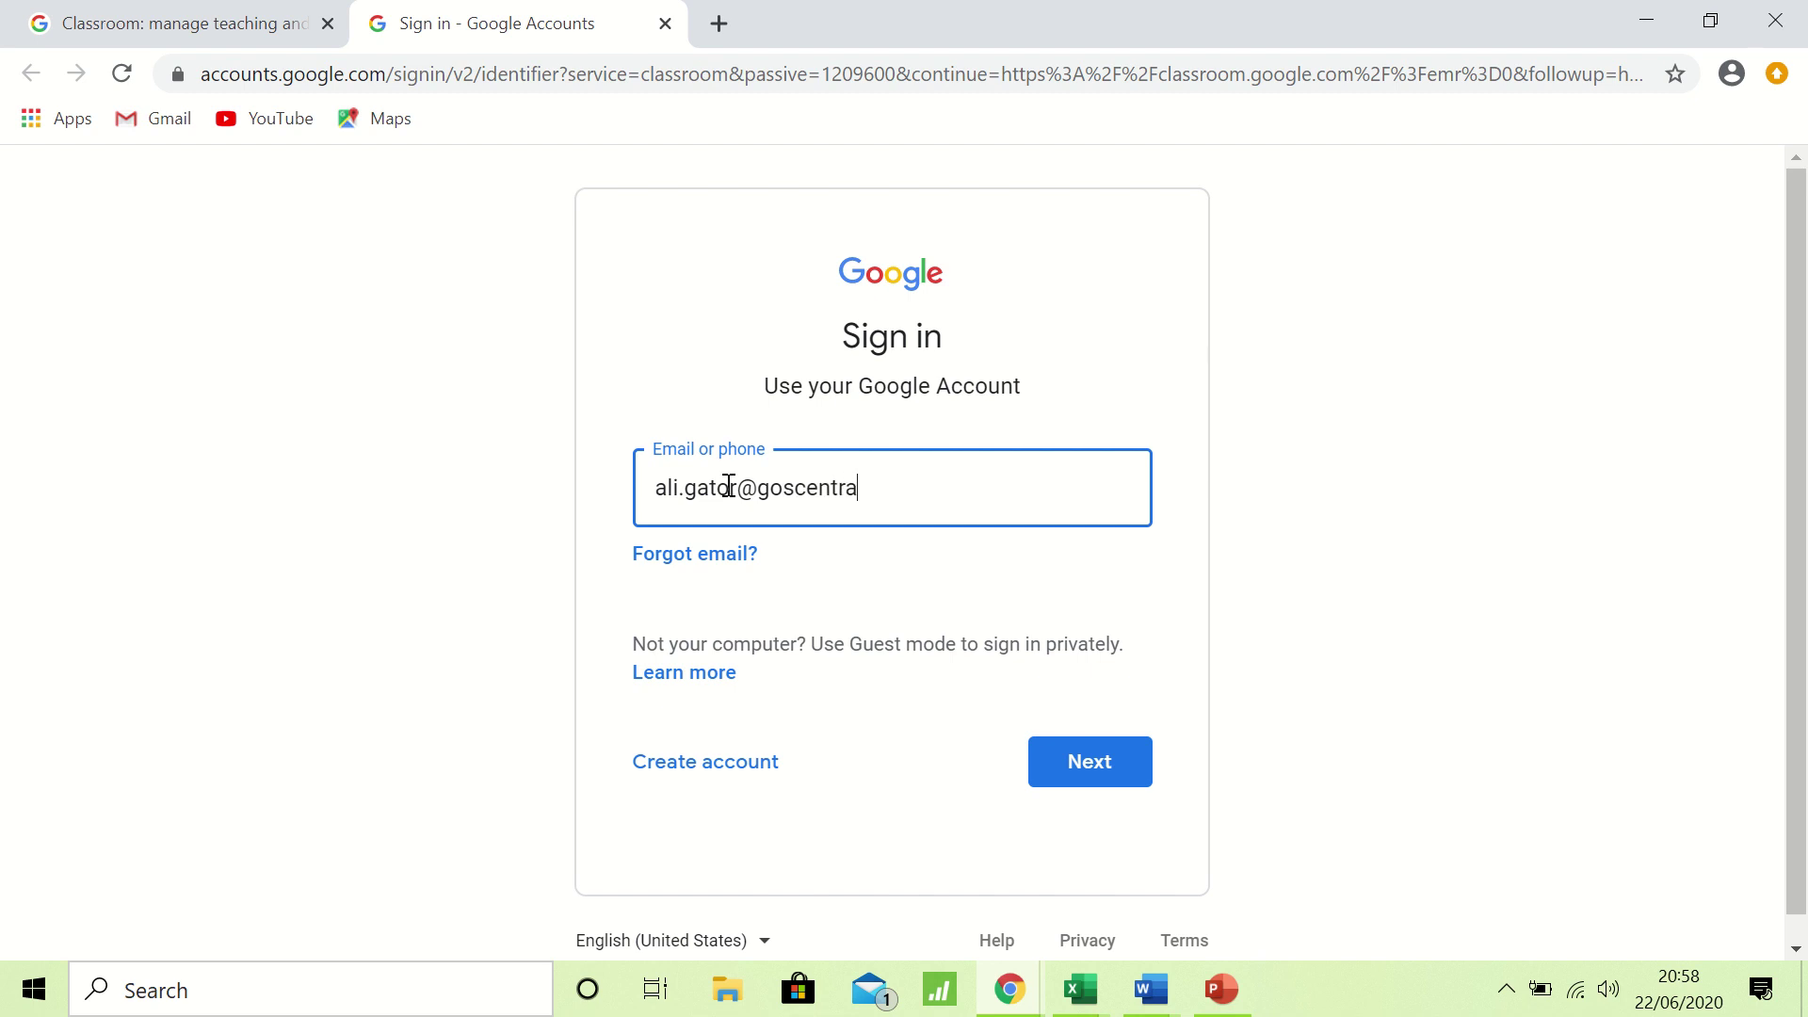
pyautogui.click(1109, 768)
# Enter the account password to sign in and scroll down the new-account welcome terms.
pyautogui.click(1110, 767)
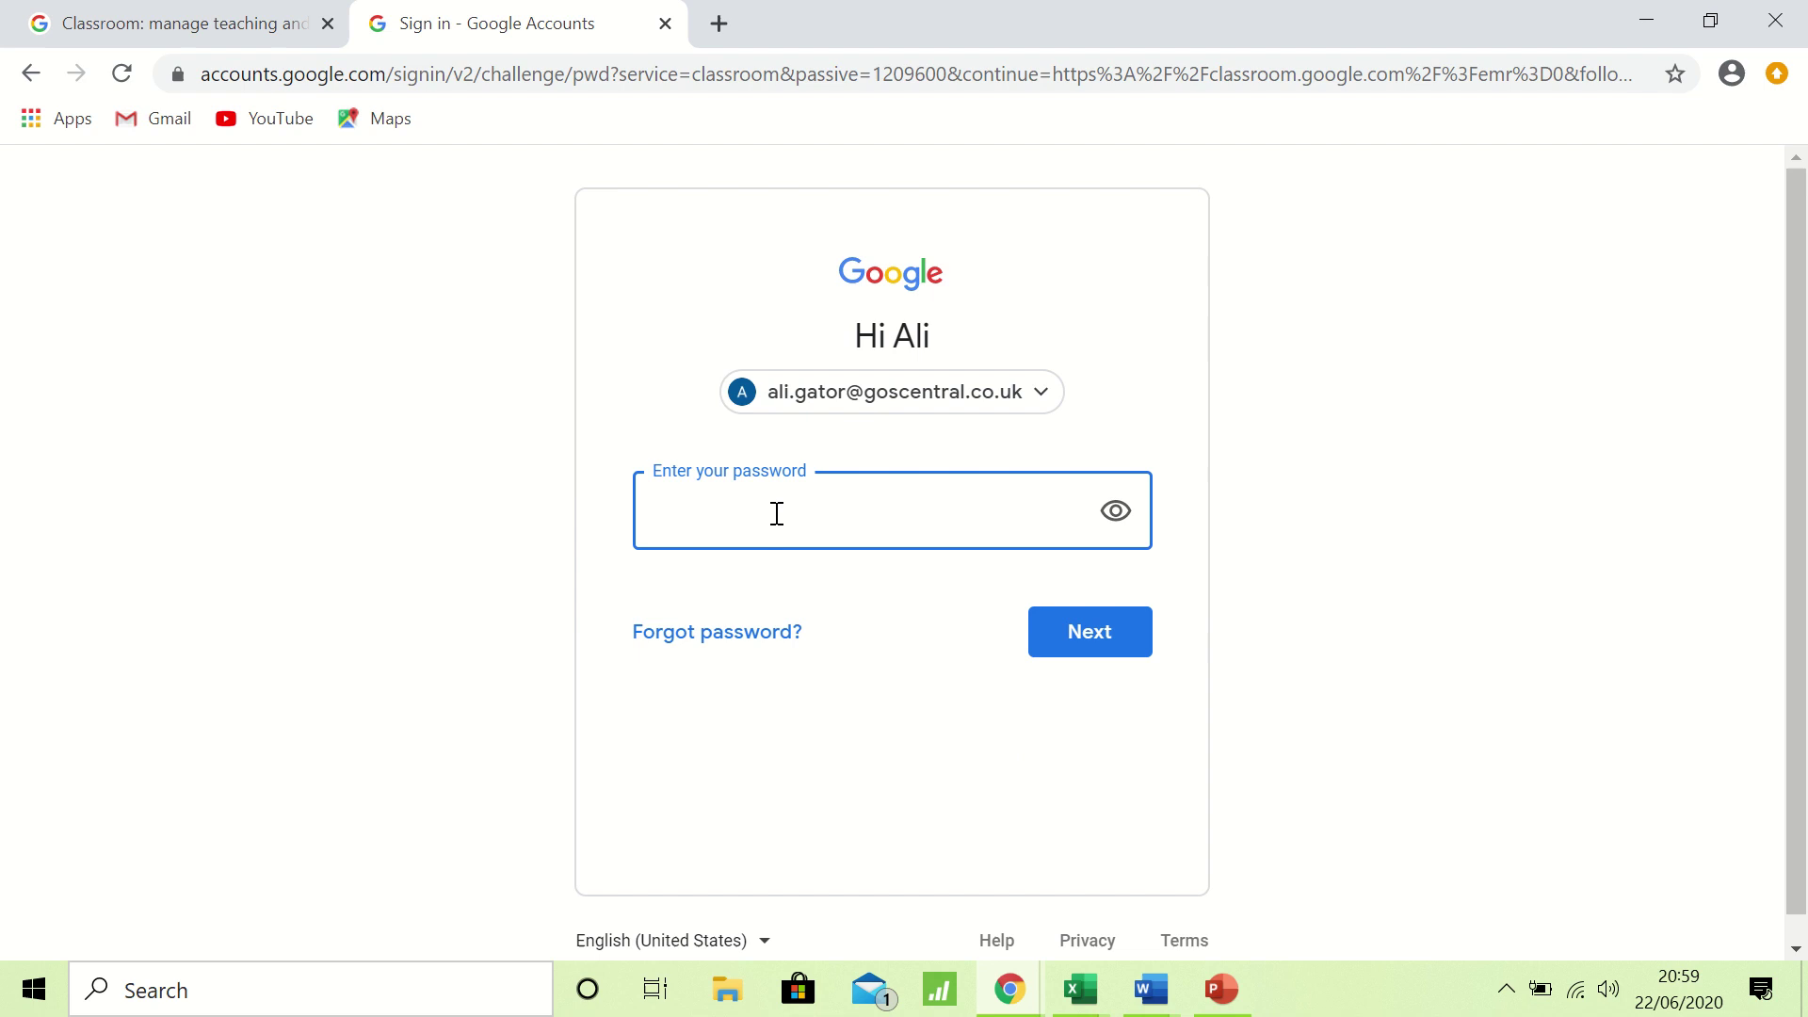
pyautogui.write('••••••••••')
pyautogui.click(1098, 627)
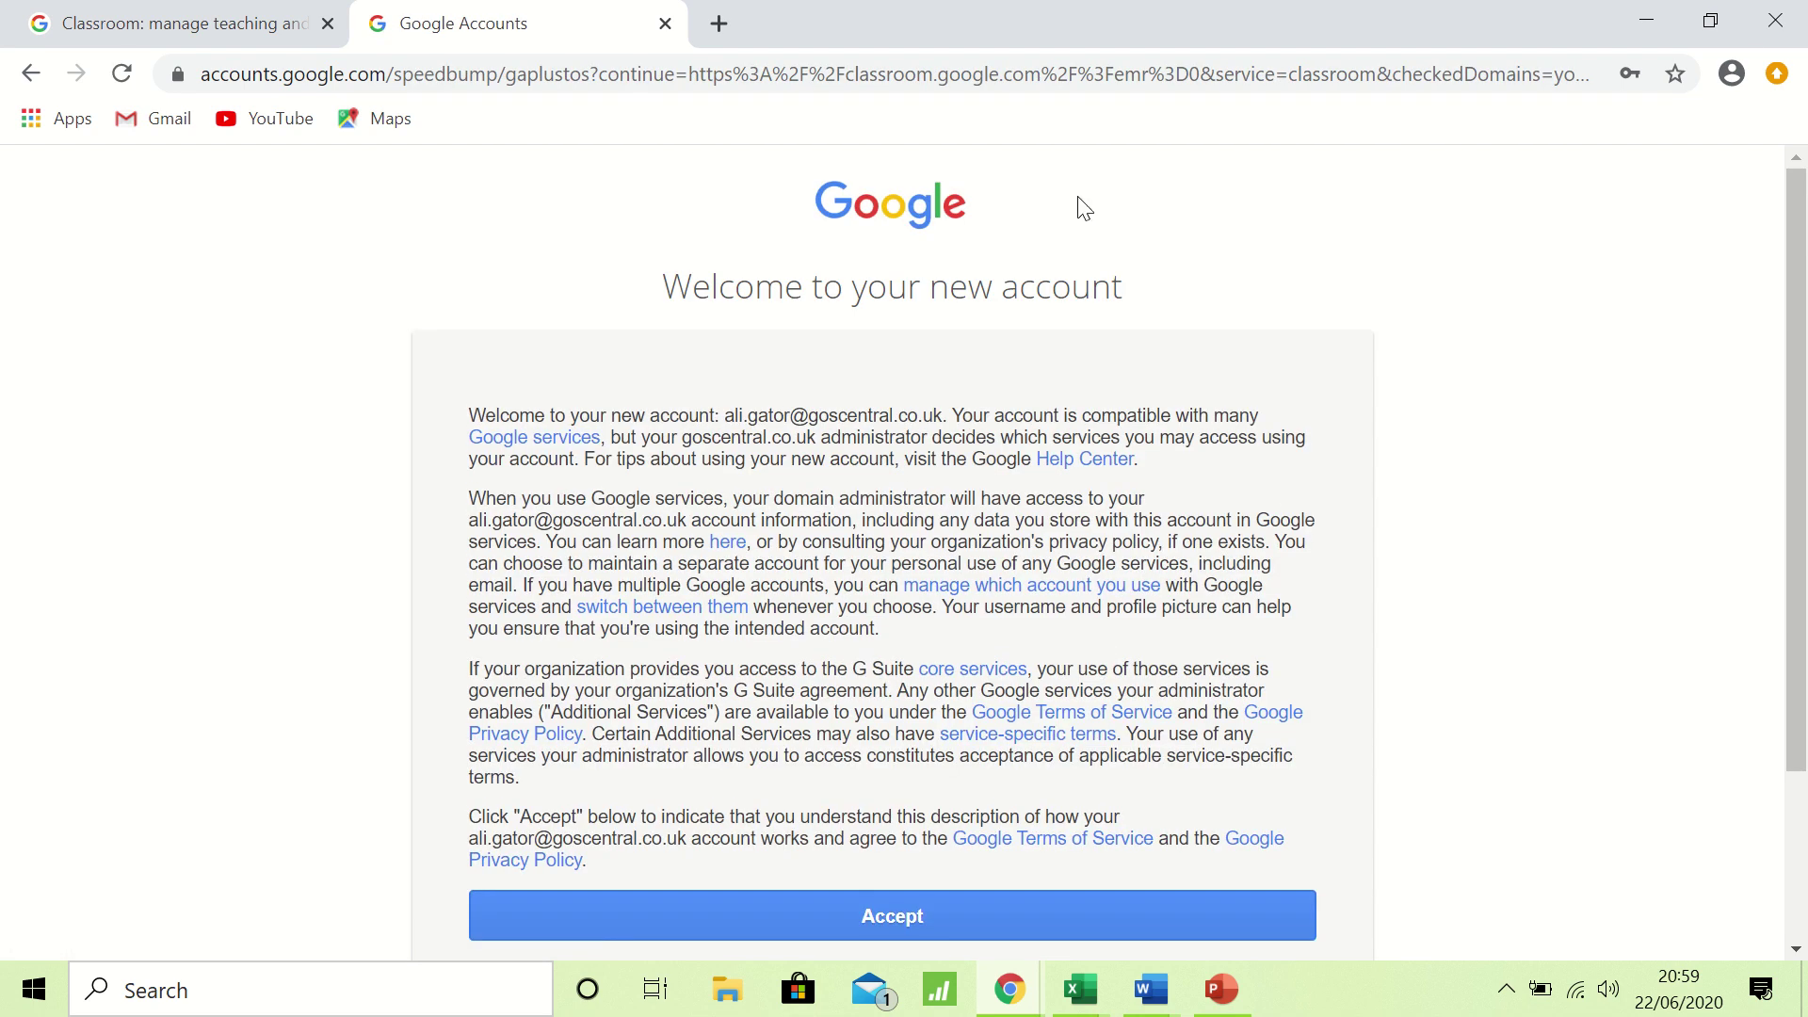
pyautogui.scroll(-1, 832, 603)
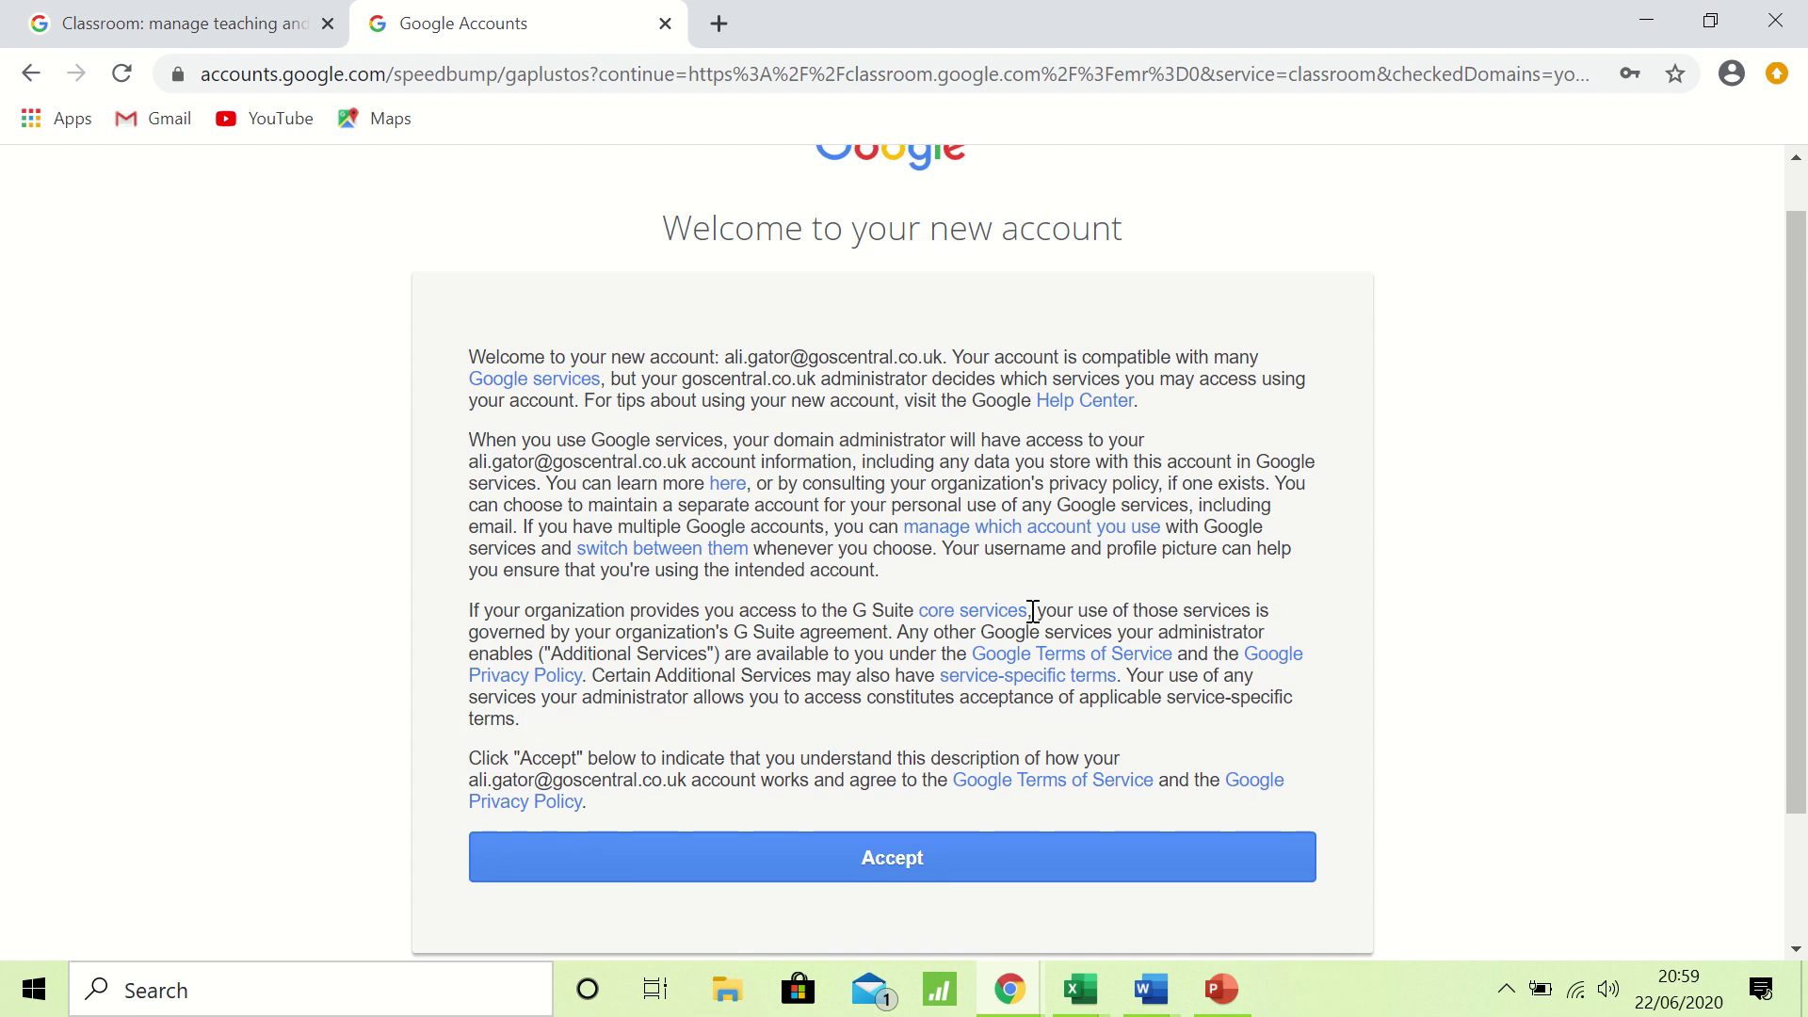
# Accept the new-account terms and scroll down to the password change form.
pyautogui.click(880, 858)
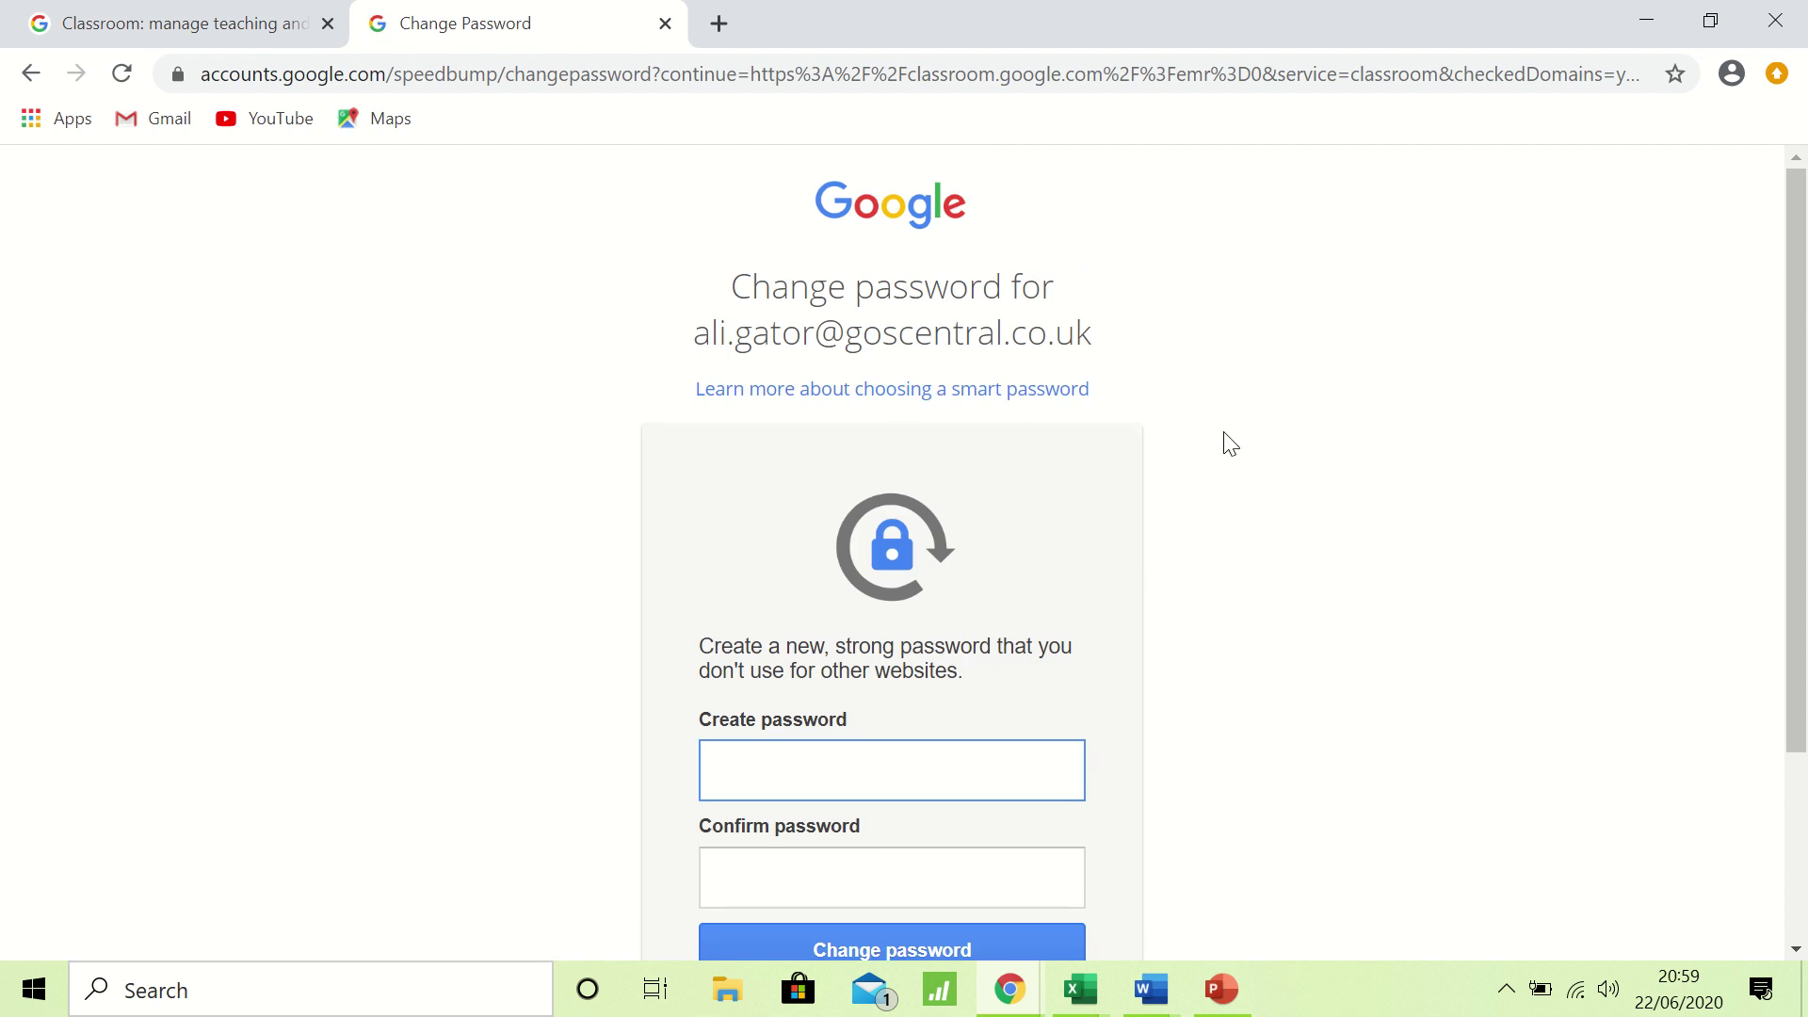
pyautogui.scroll(-1, 1230, 444)
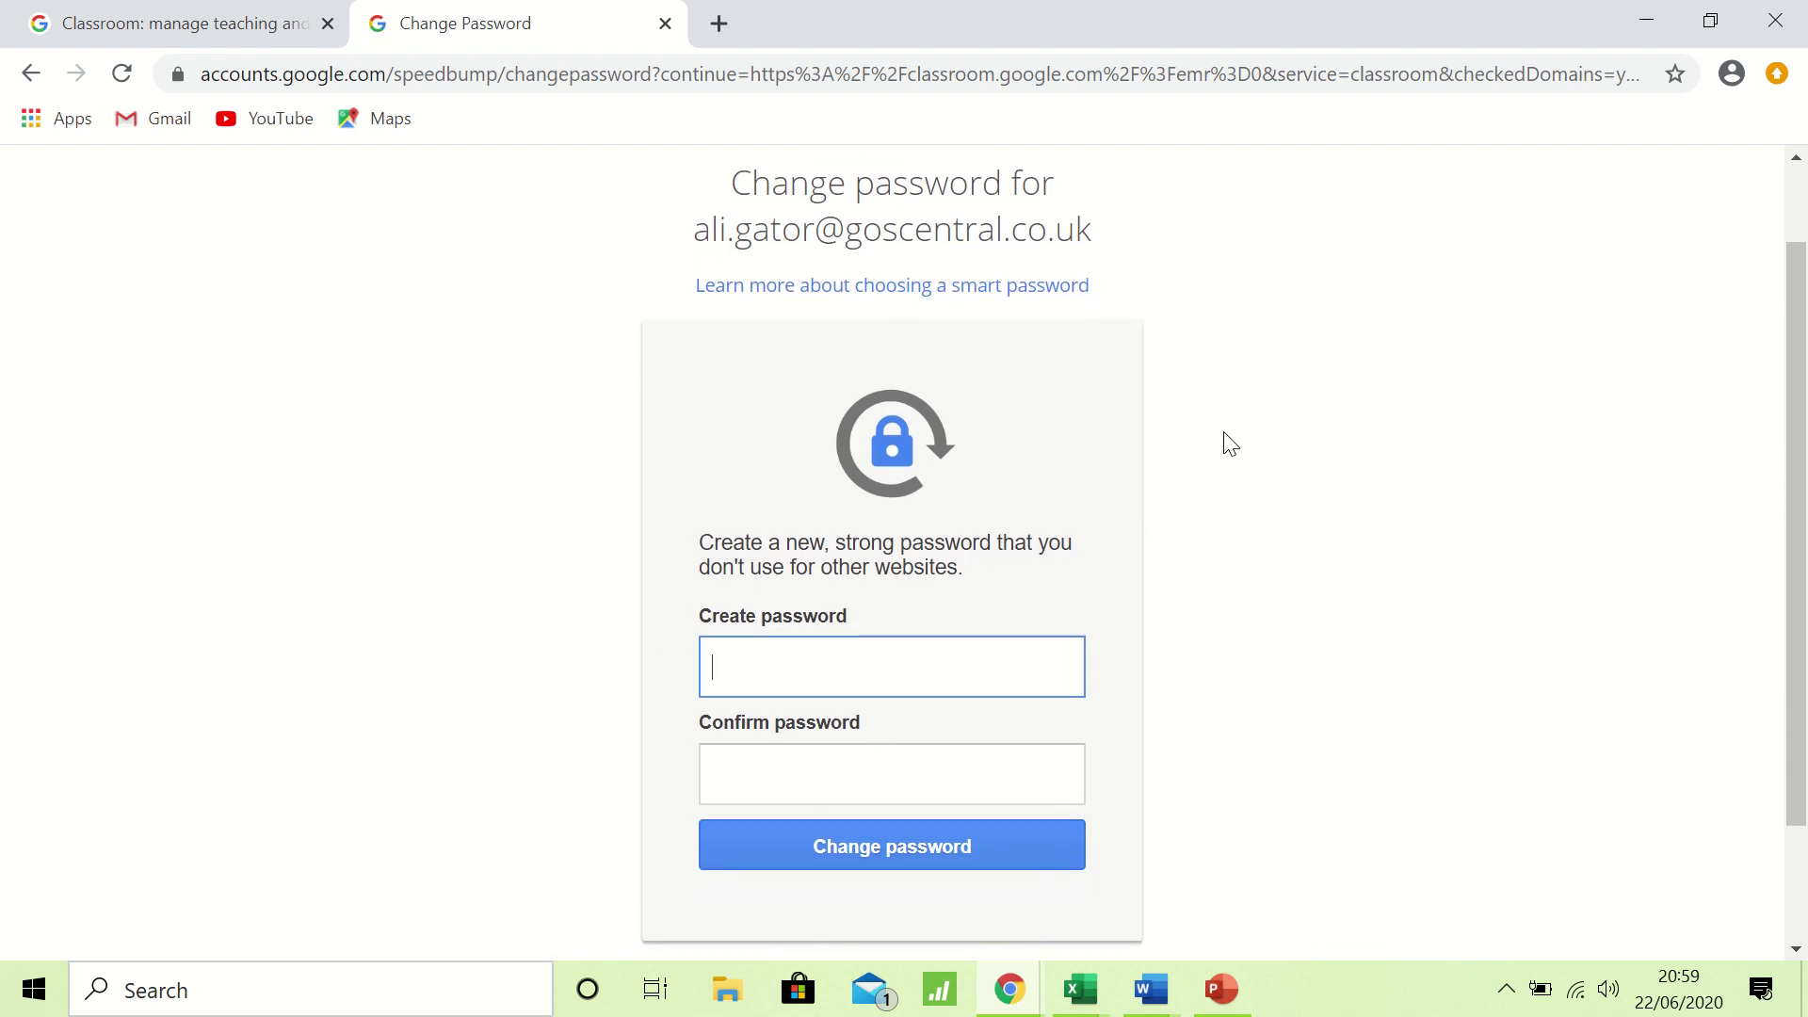
pyautogui.scroll(-1, 1230, 444)
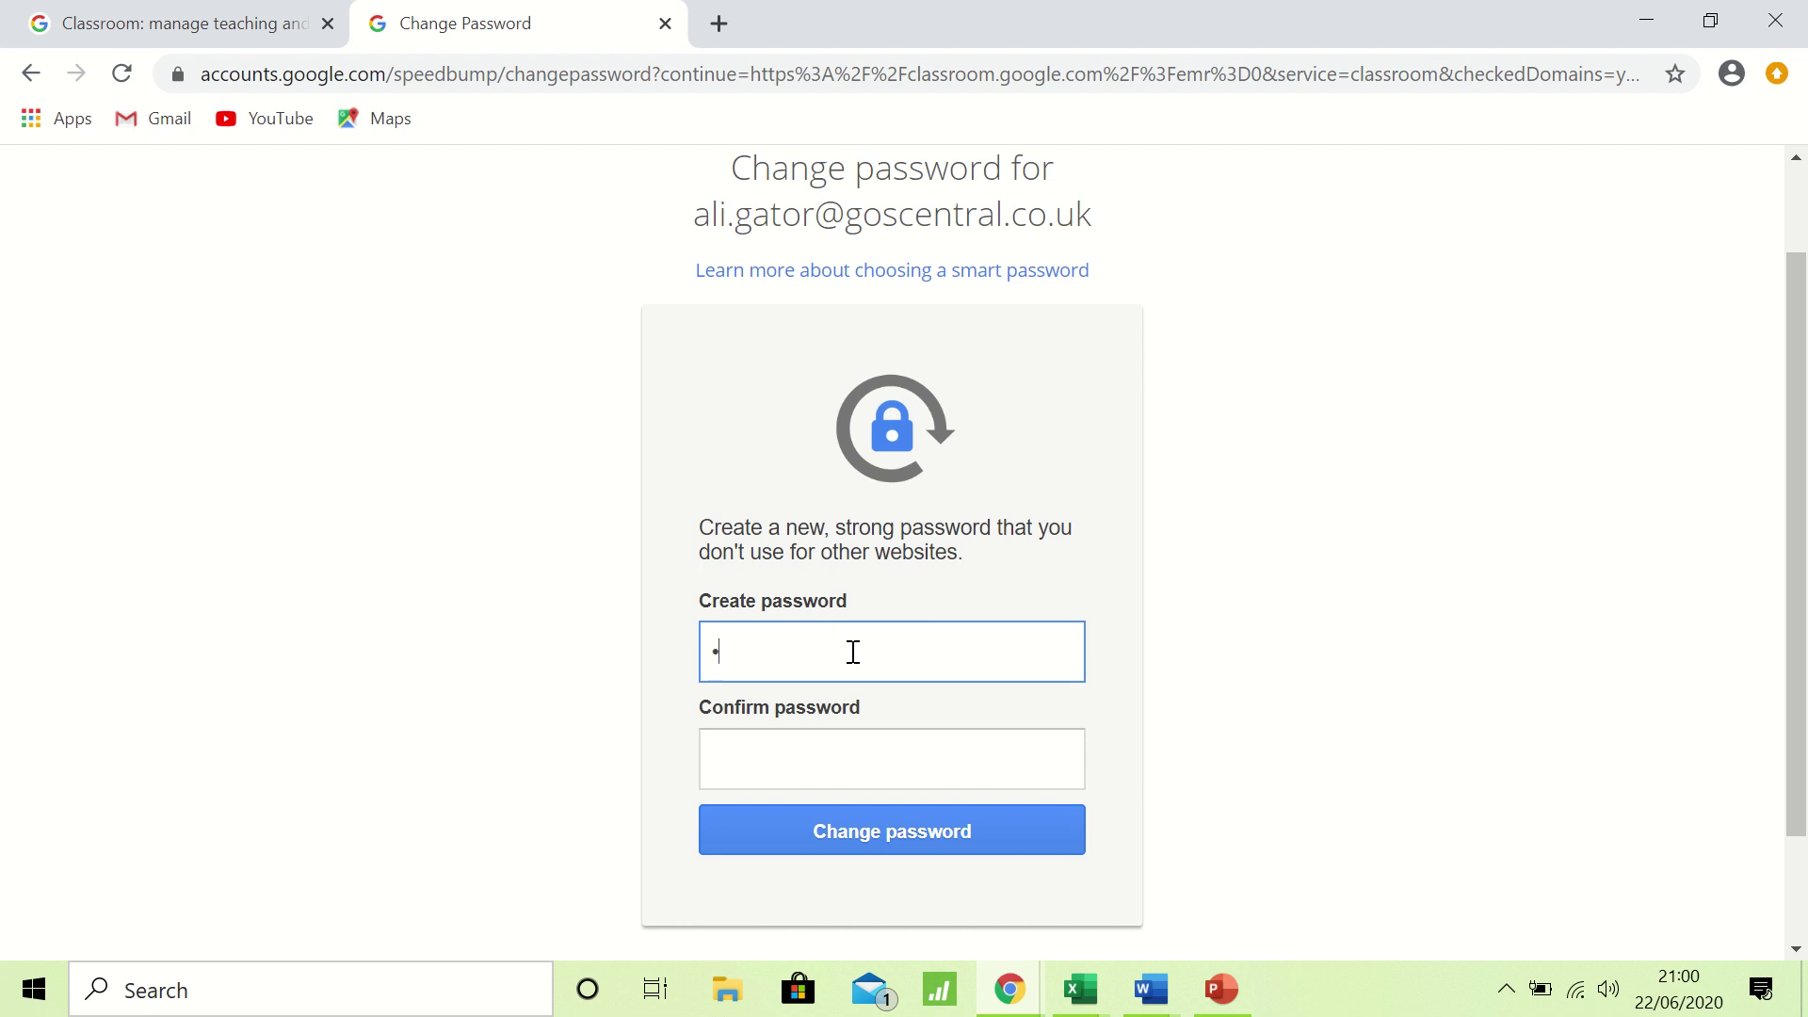
# Create a new account password, confirm it, and save the change.
pyautogui.write('•••••••')
pyautogui.click(788, 746)
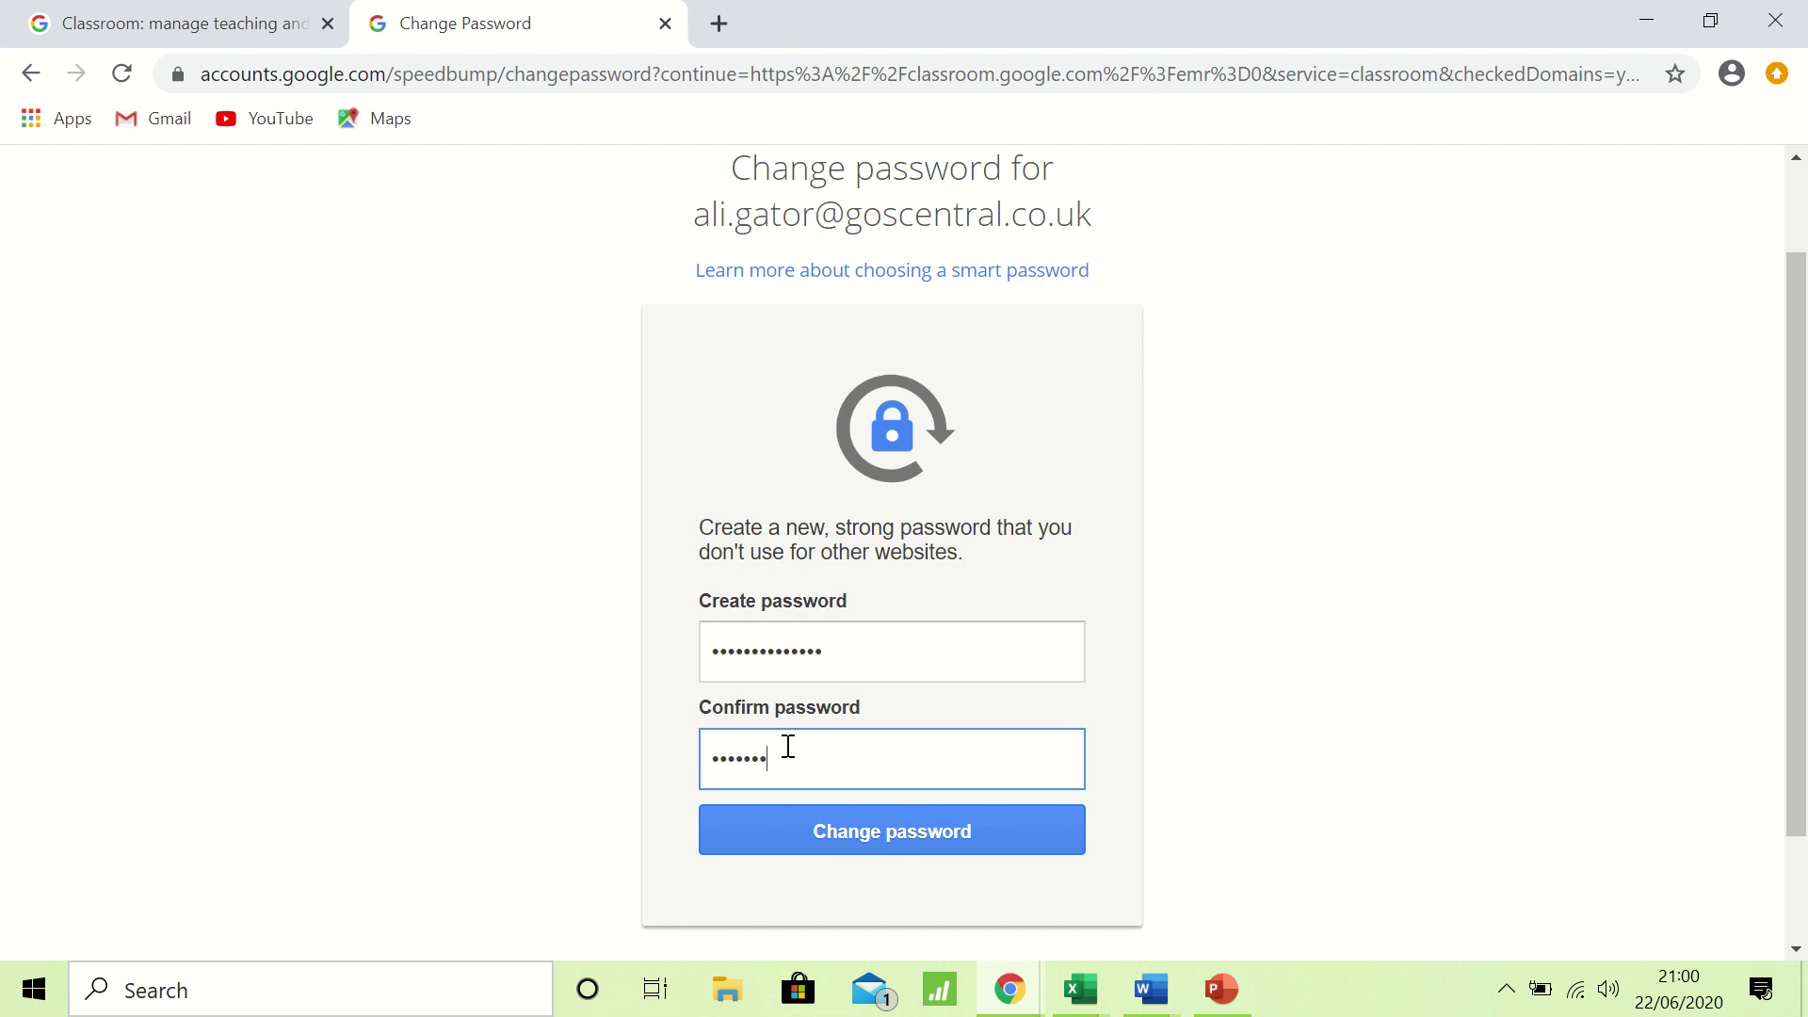
pyautogui.write('••••••••••••')
pyautogui.click(868, 829)
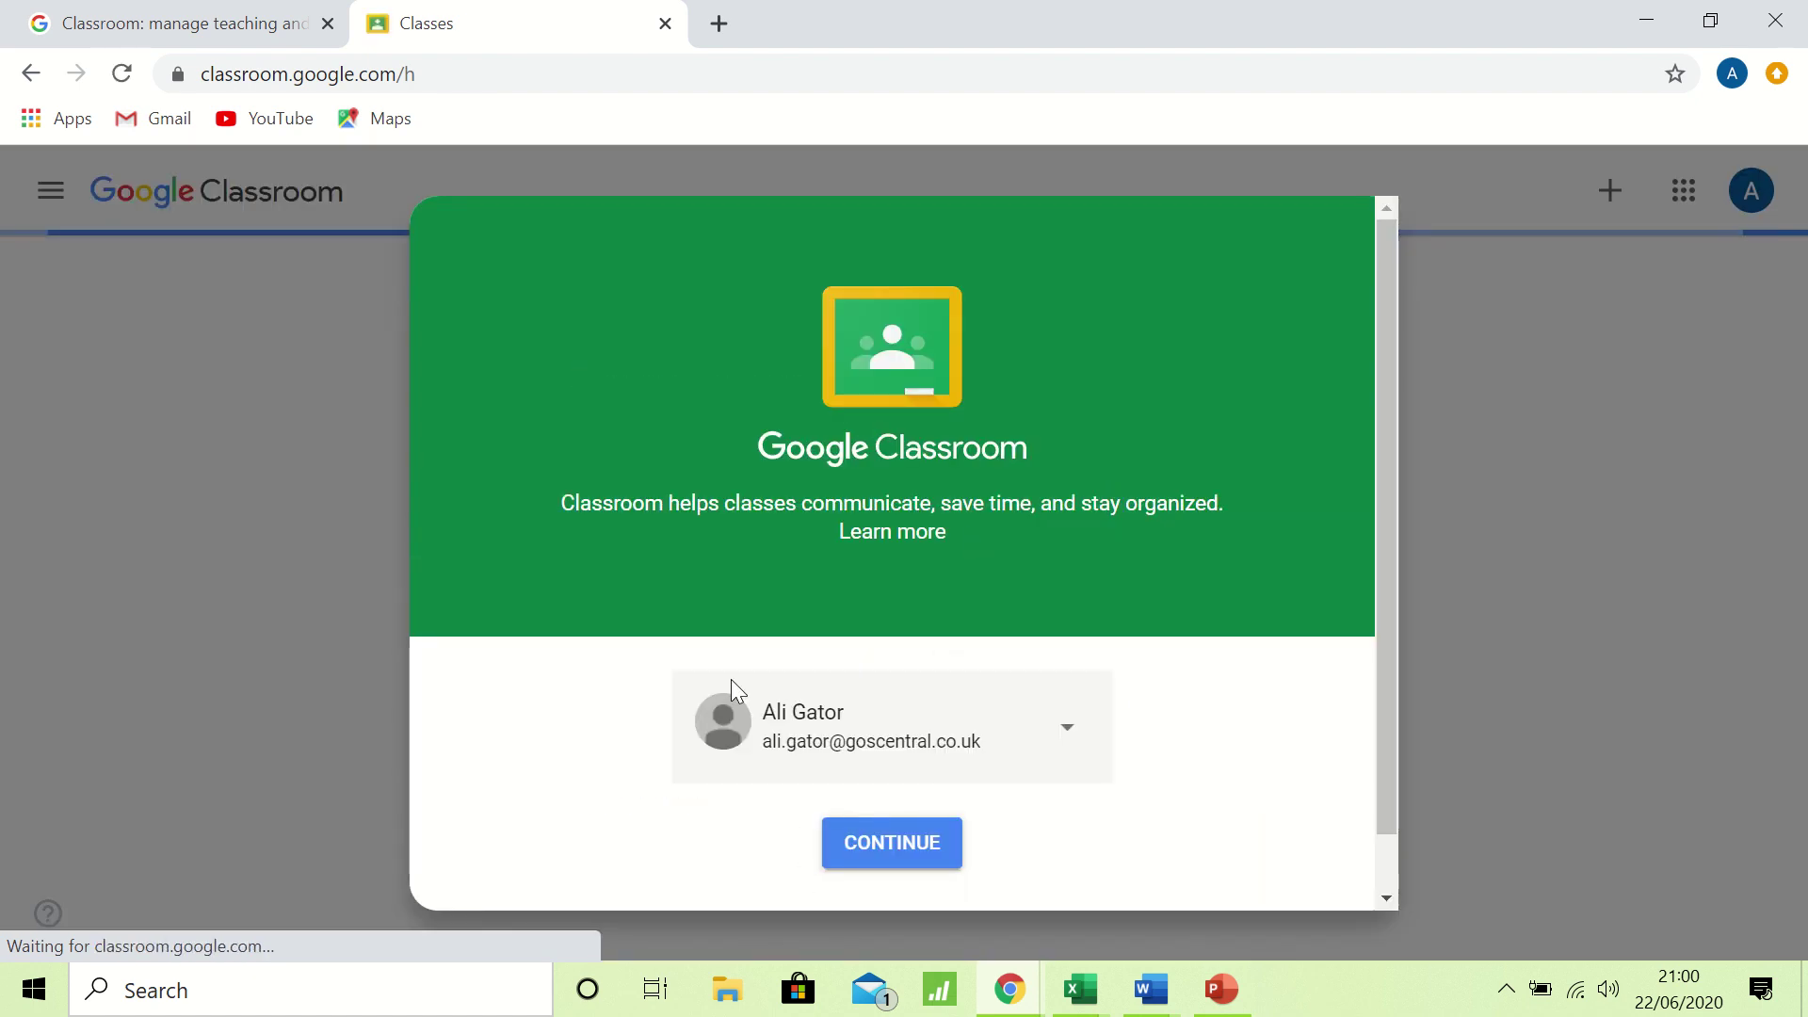
# Continue into Classroom with this account and choose the student role.
pyautogui.click(900, 841)
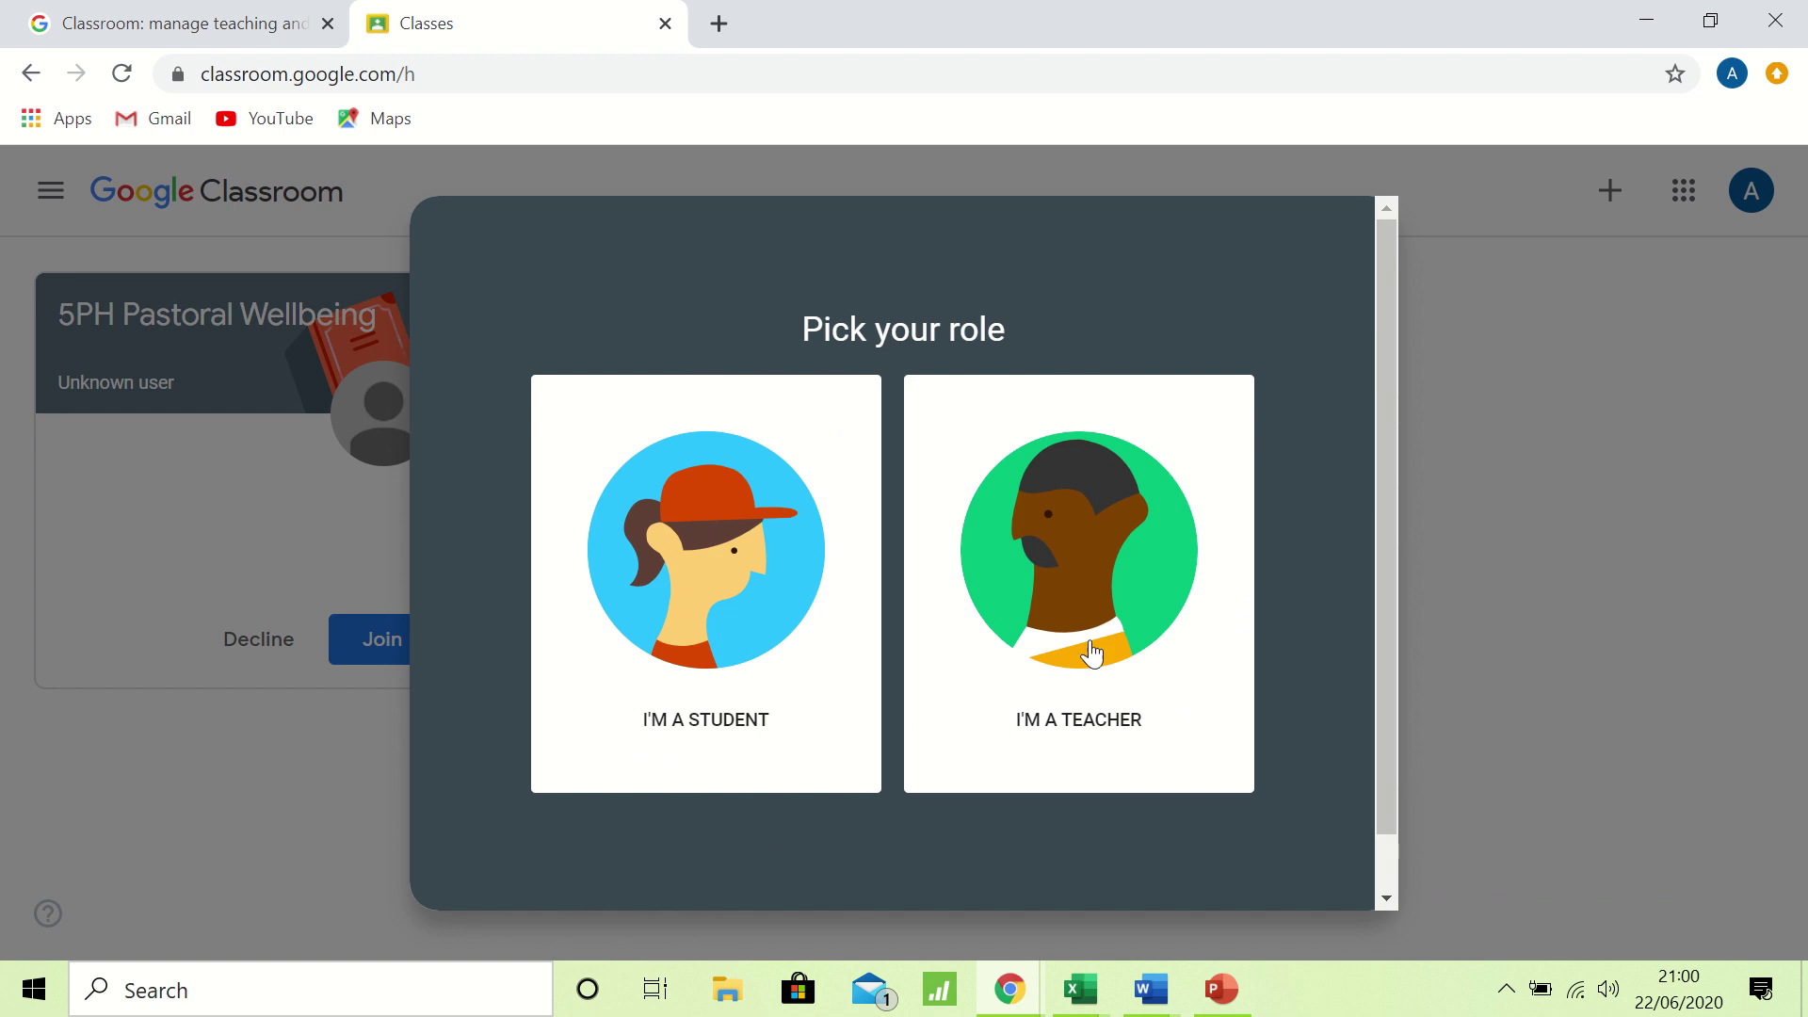
pyautogui.click(734, 636)
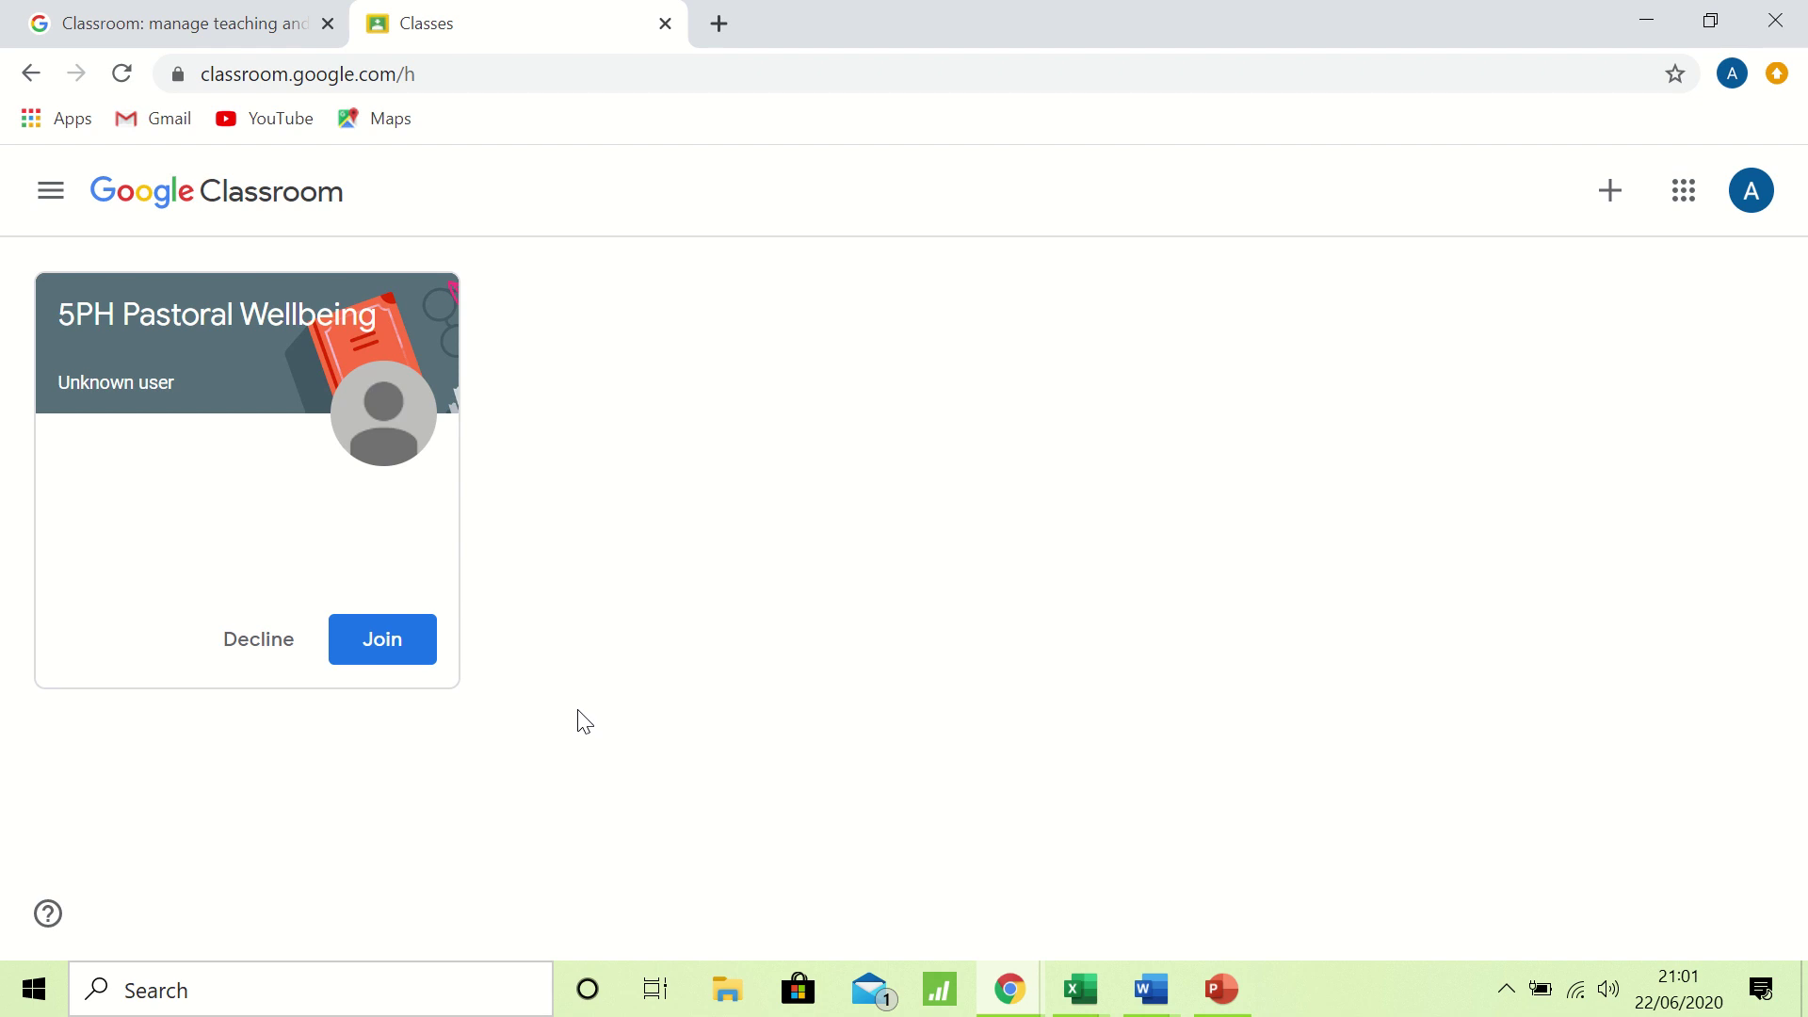
# Join the 5PH Pastoral Wellbeing class and dismiss the Create posts tip.
pyautogui.click(381, 641)
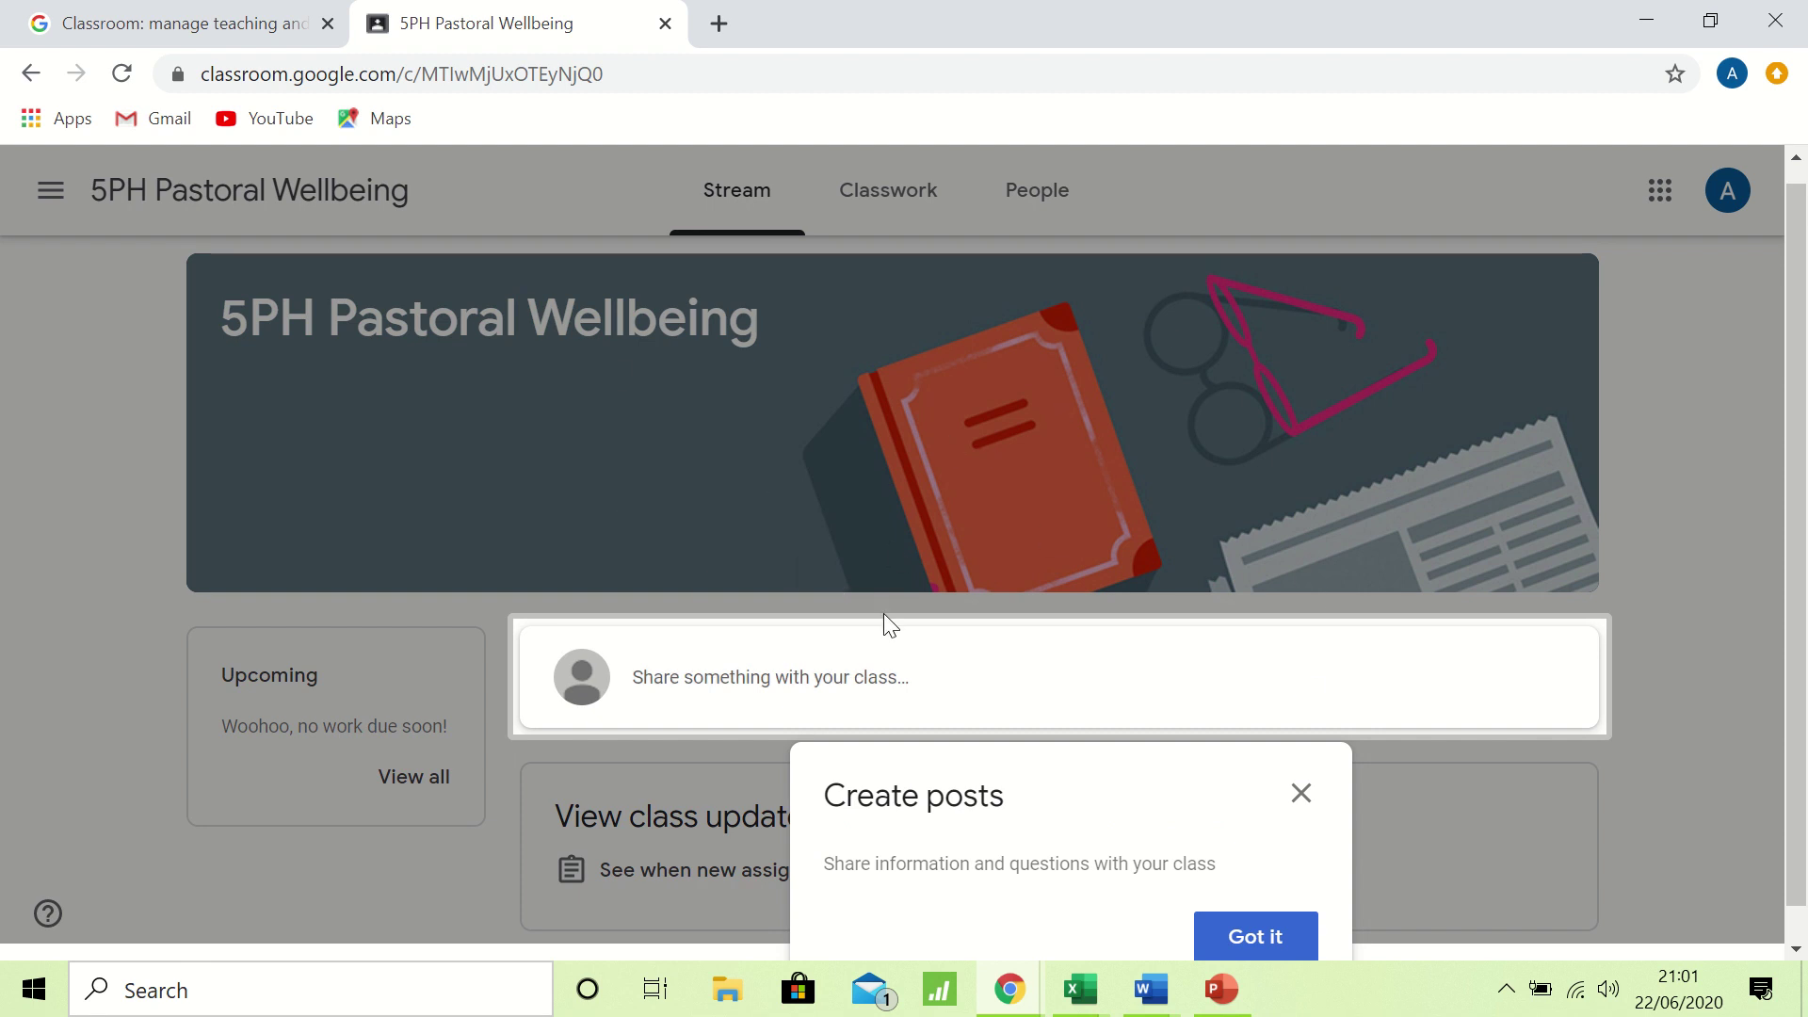
pyautogui.click(1271, 936)
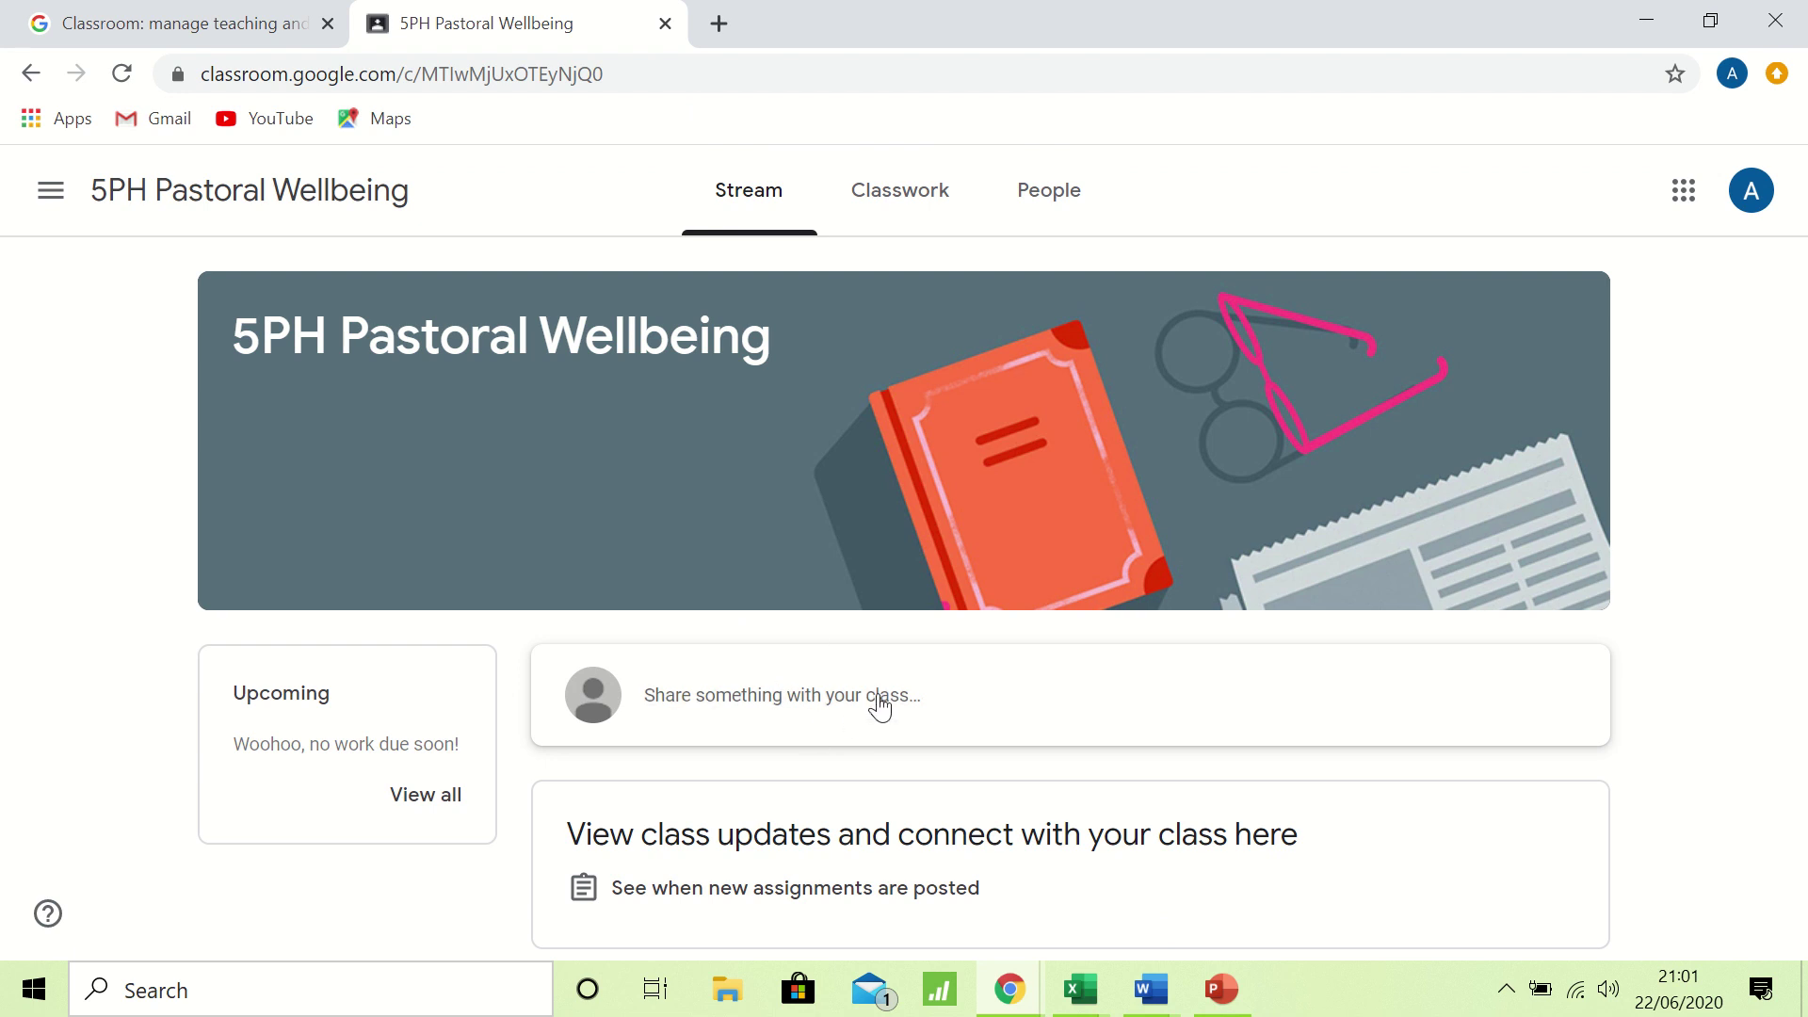
pyautogui.click(758, 706)
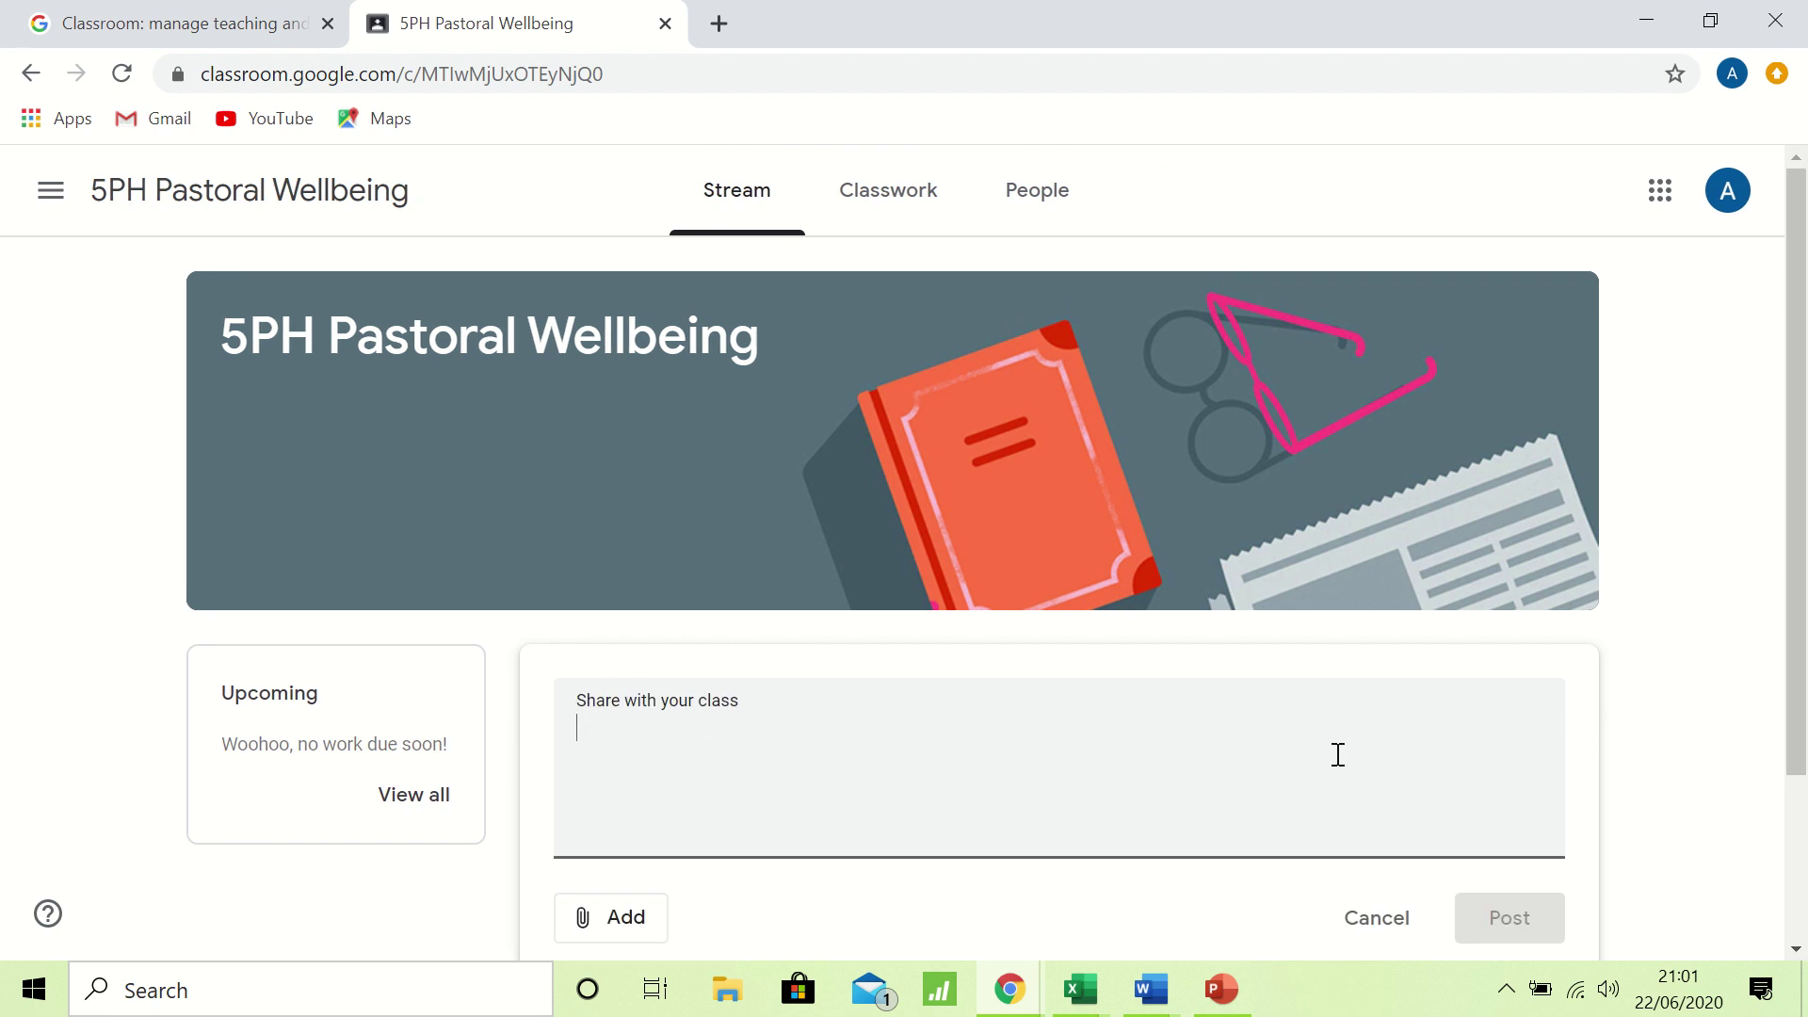
pyautogui.click(1381, 920)
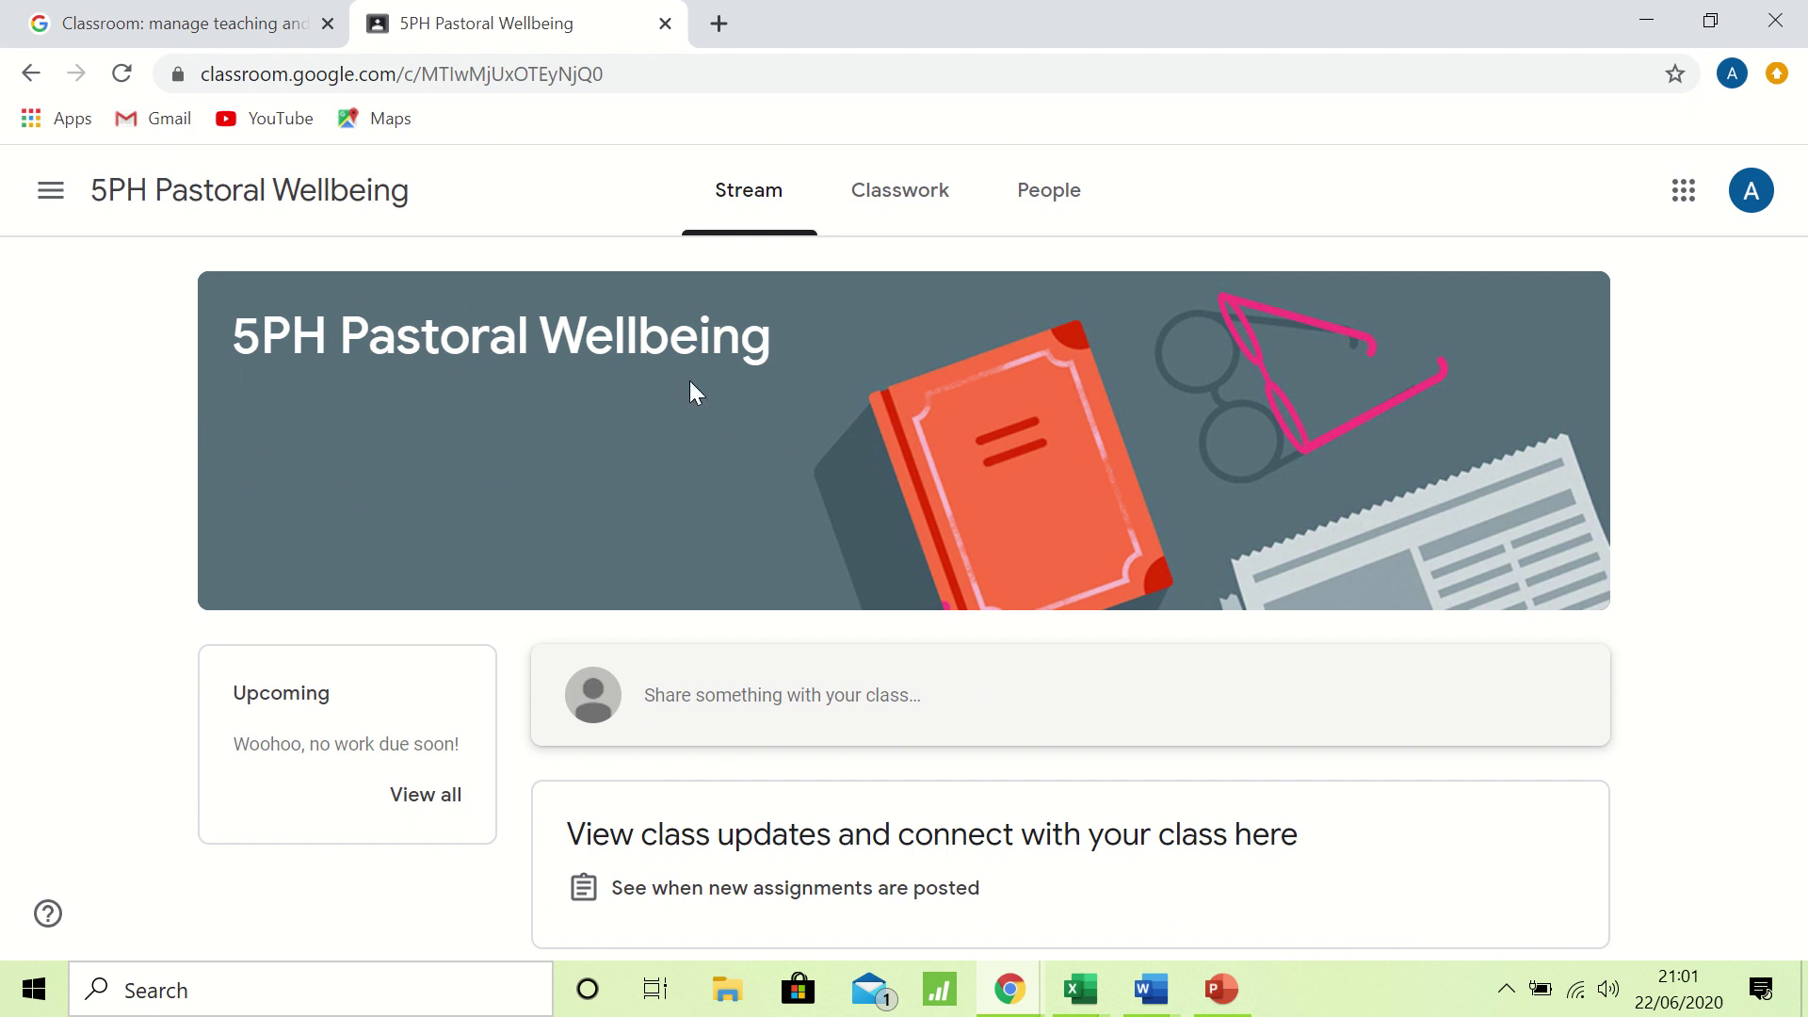
# View the class Classwork, then reopen 5PH Pastoral Wellbeing from the all-classes list.
pyautogui.click(908, 204)
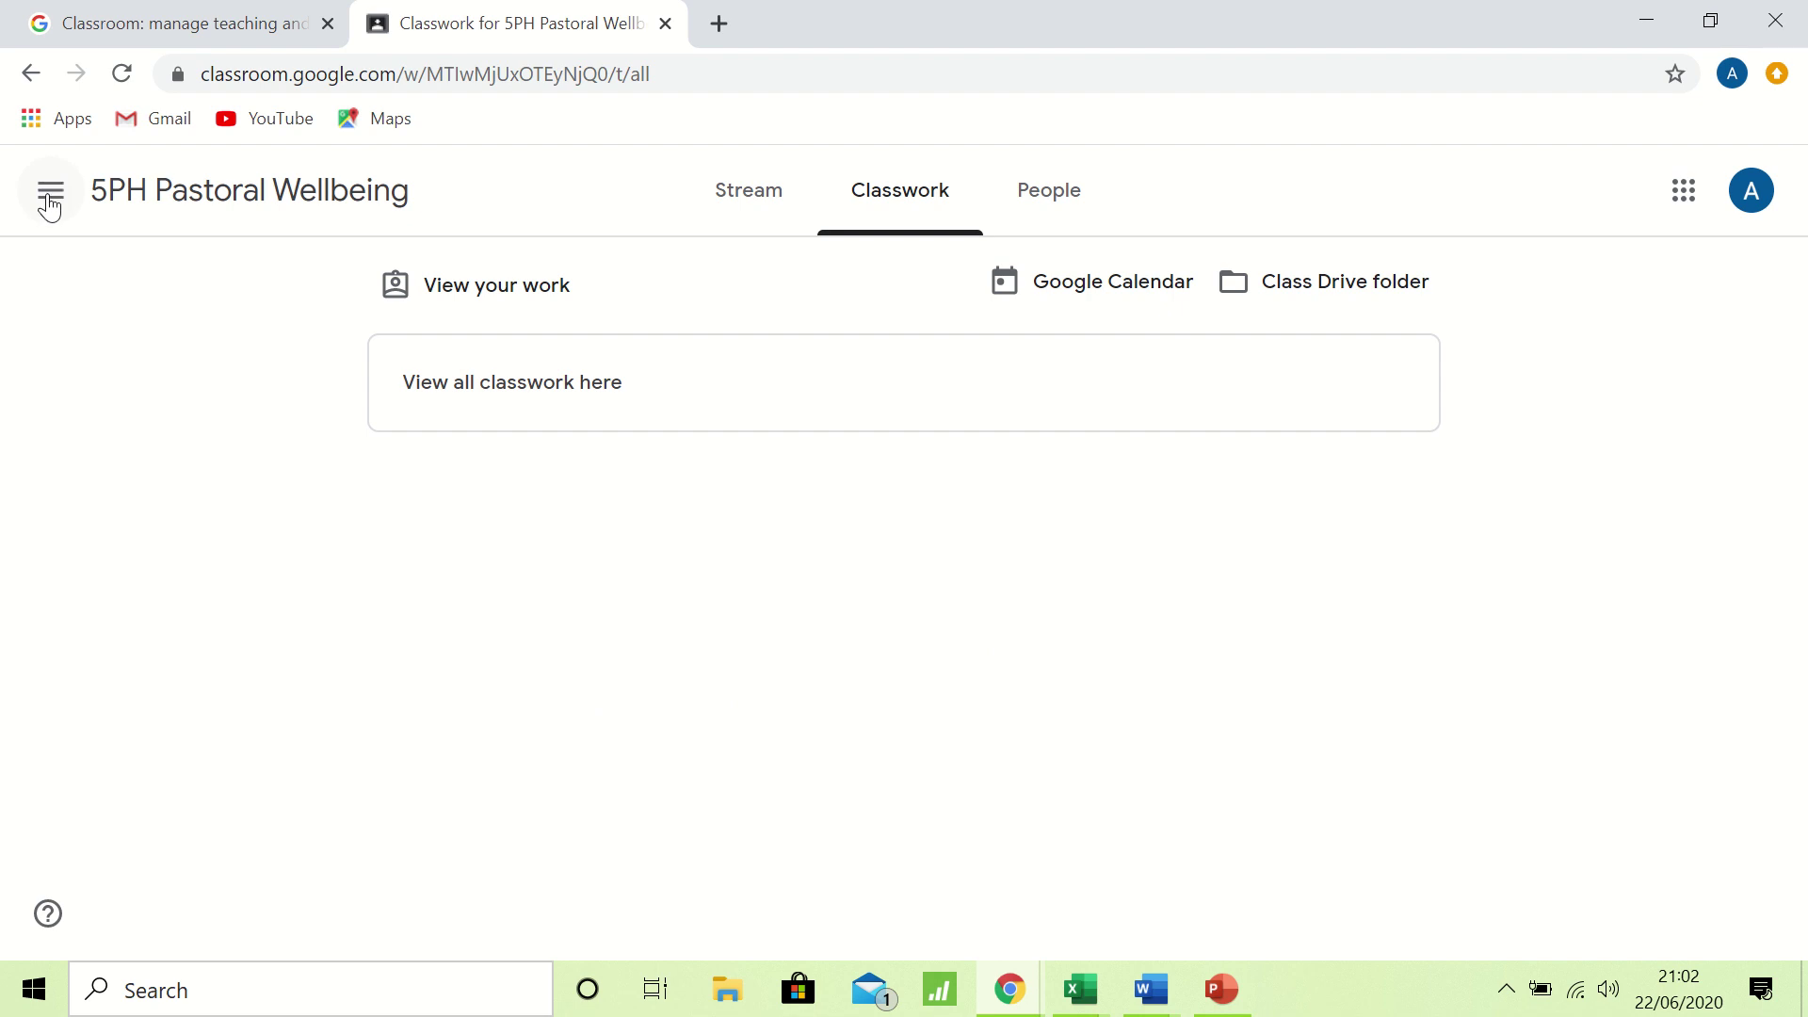
pyautogui.click(51, 198)
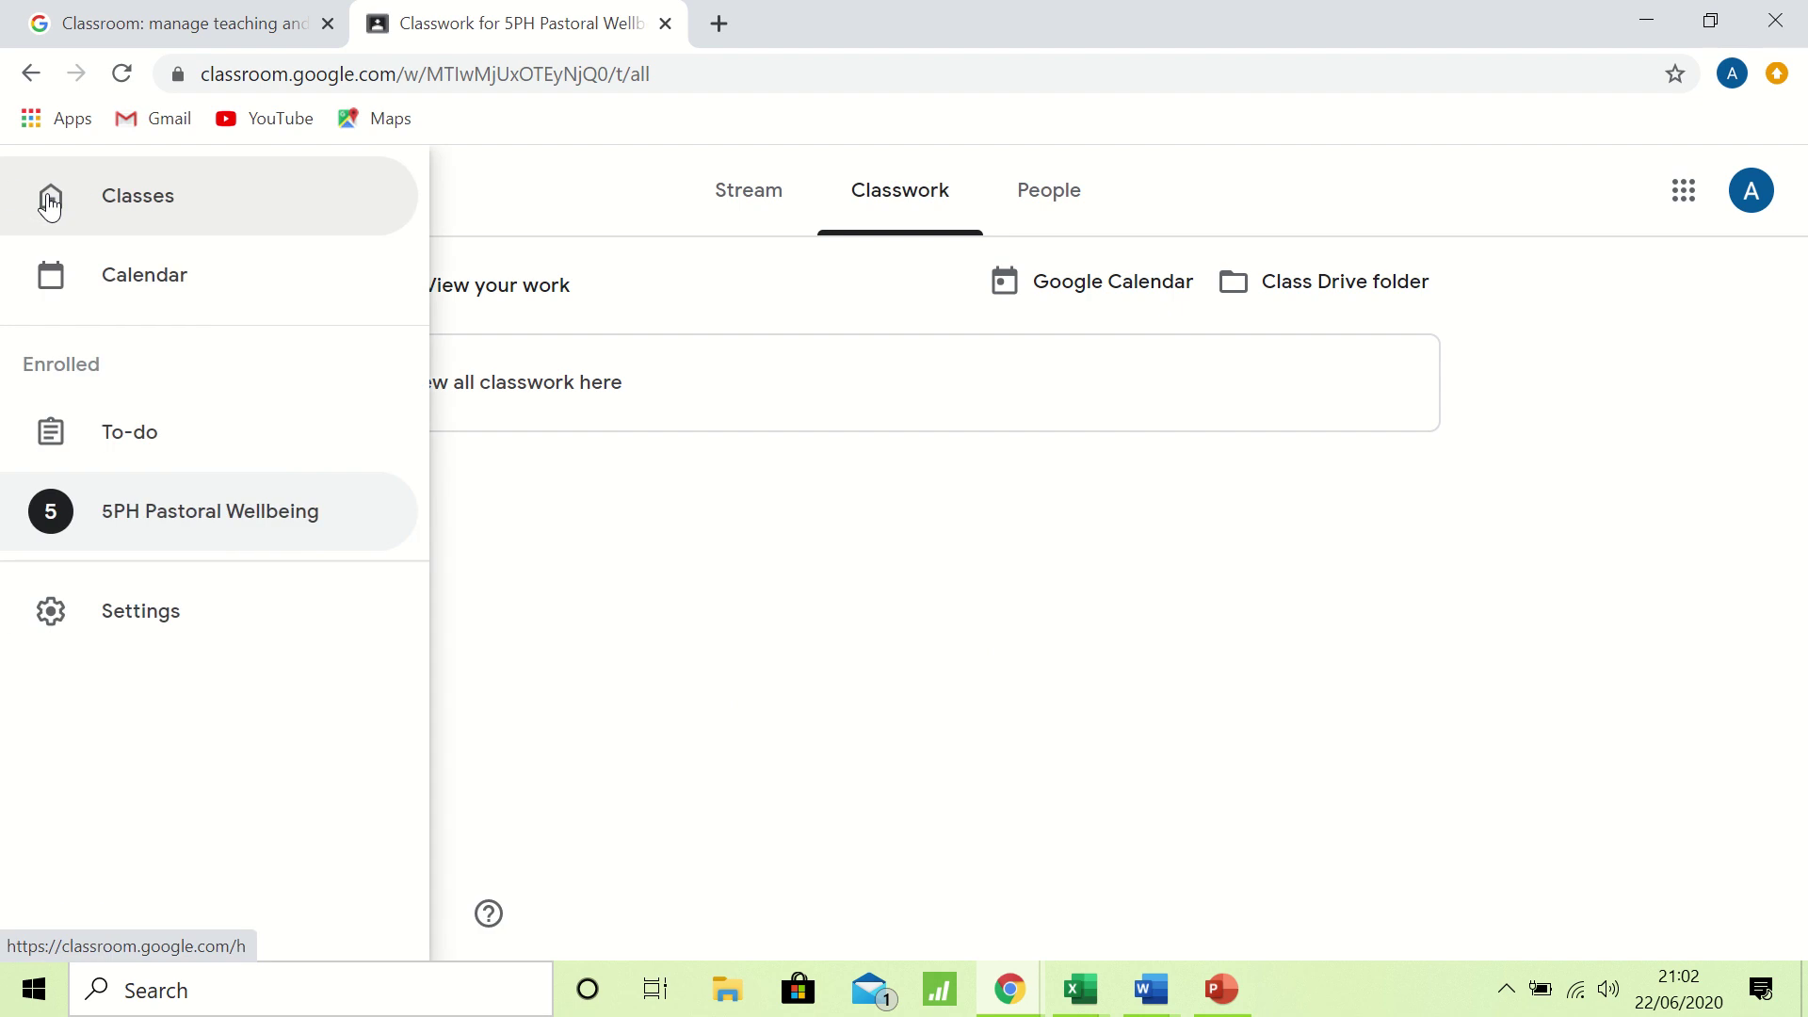
pyautogui.click(158, 202)
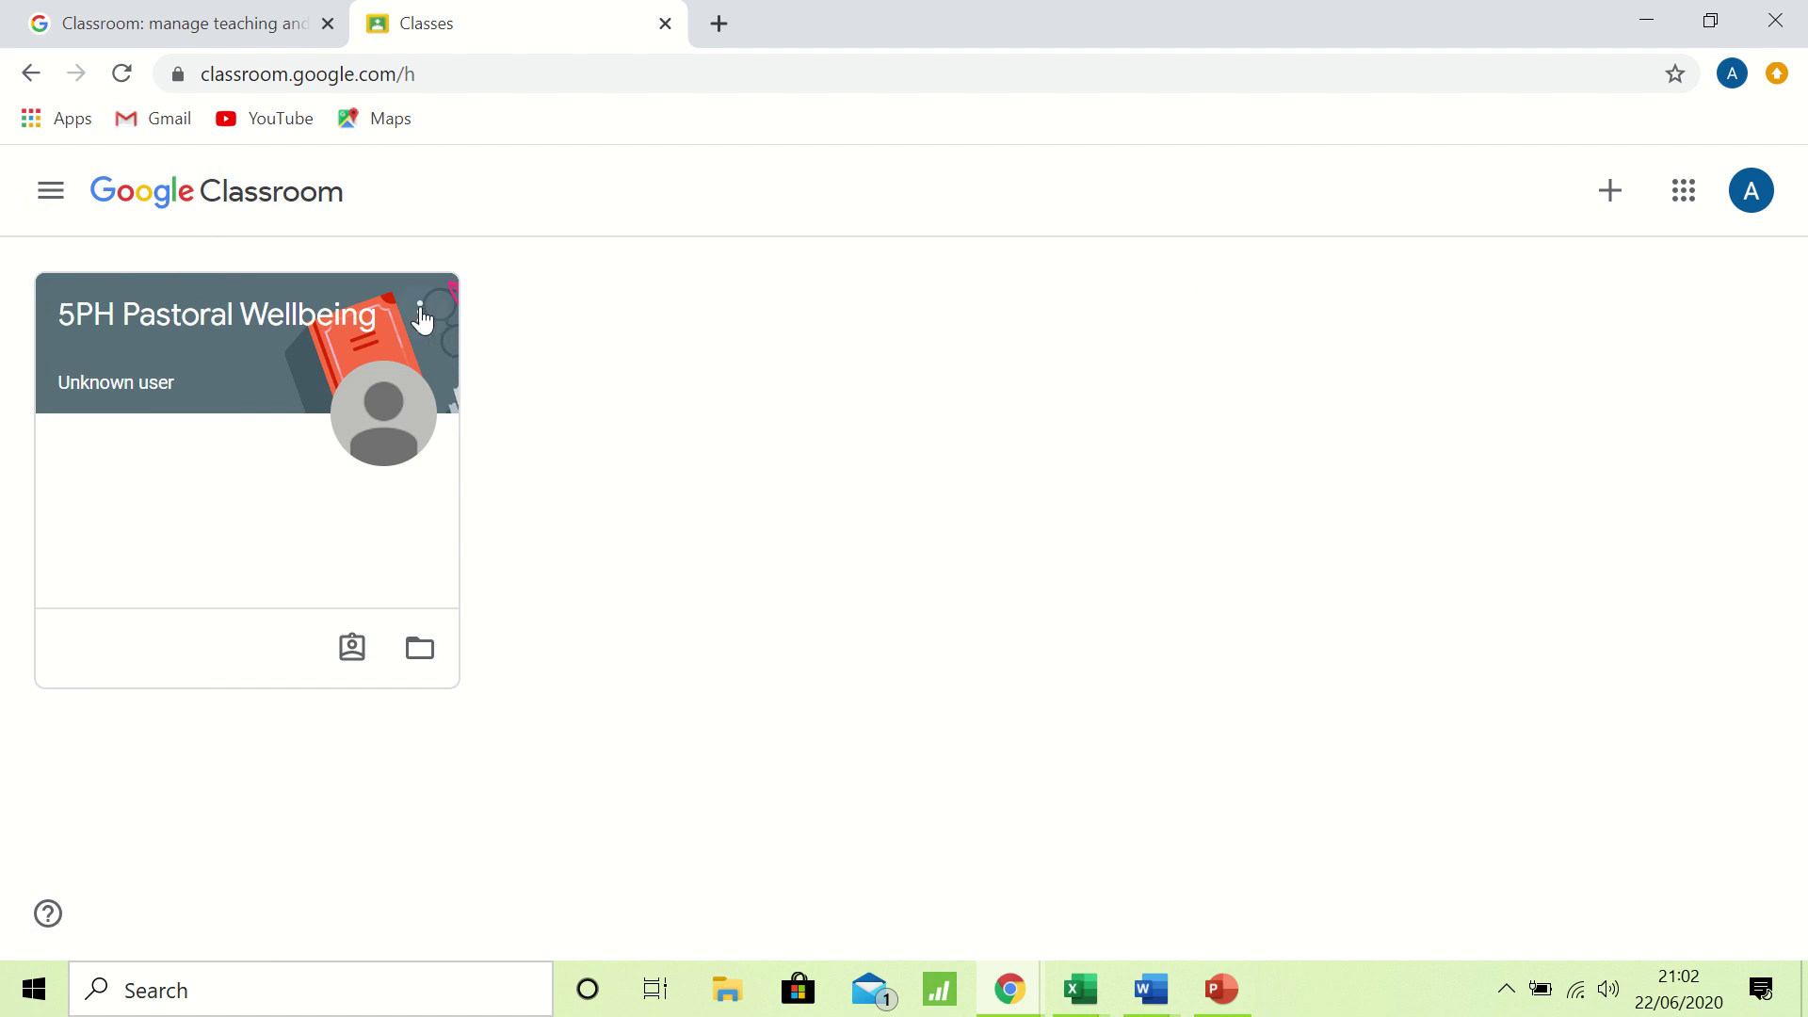
pyautogui.click(216, 380)
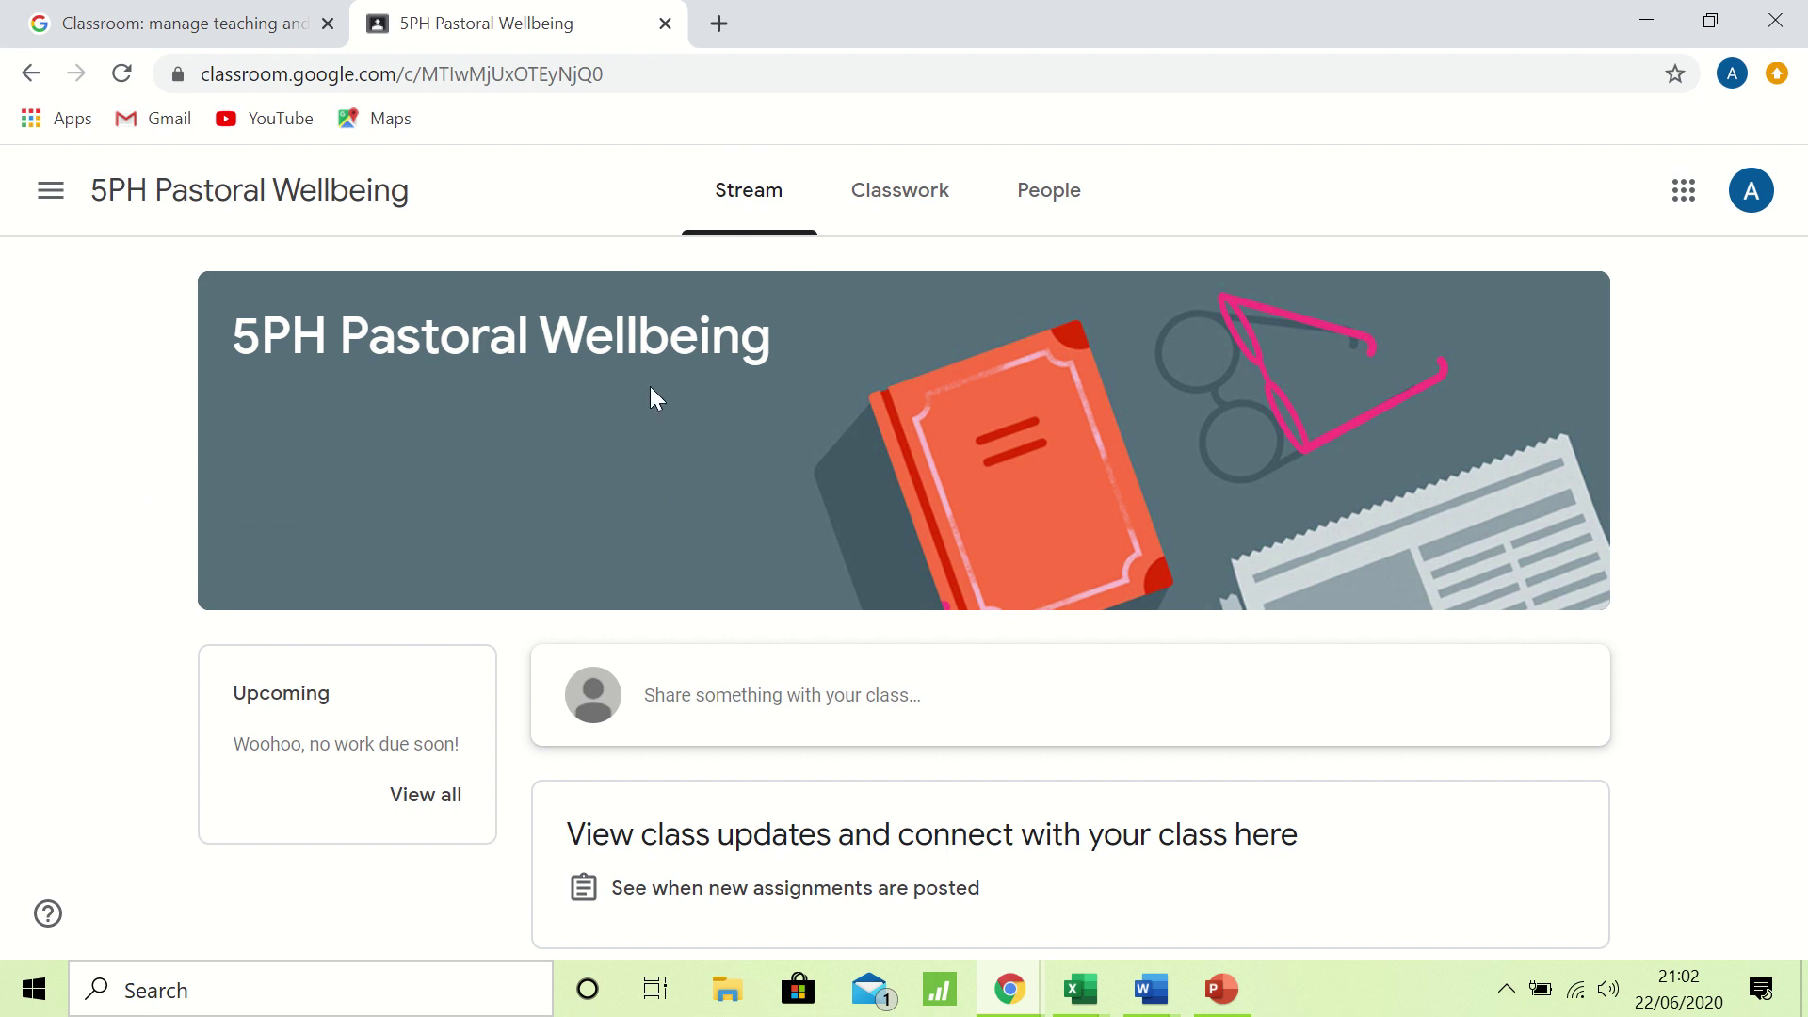
# Switch back and forth between the Stream and Classwork pages, then bring up the Google apps list.
pyautogui.click(934, 200)
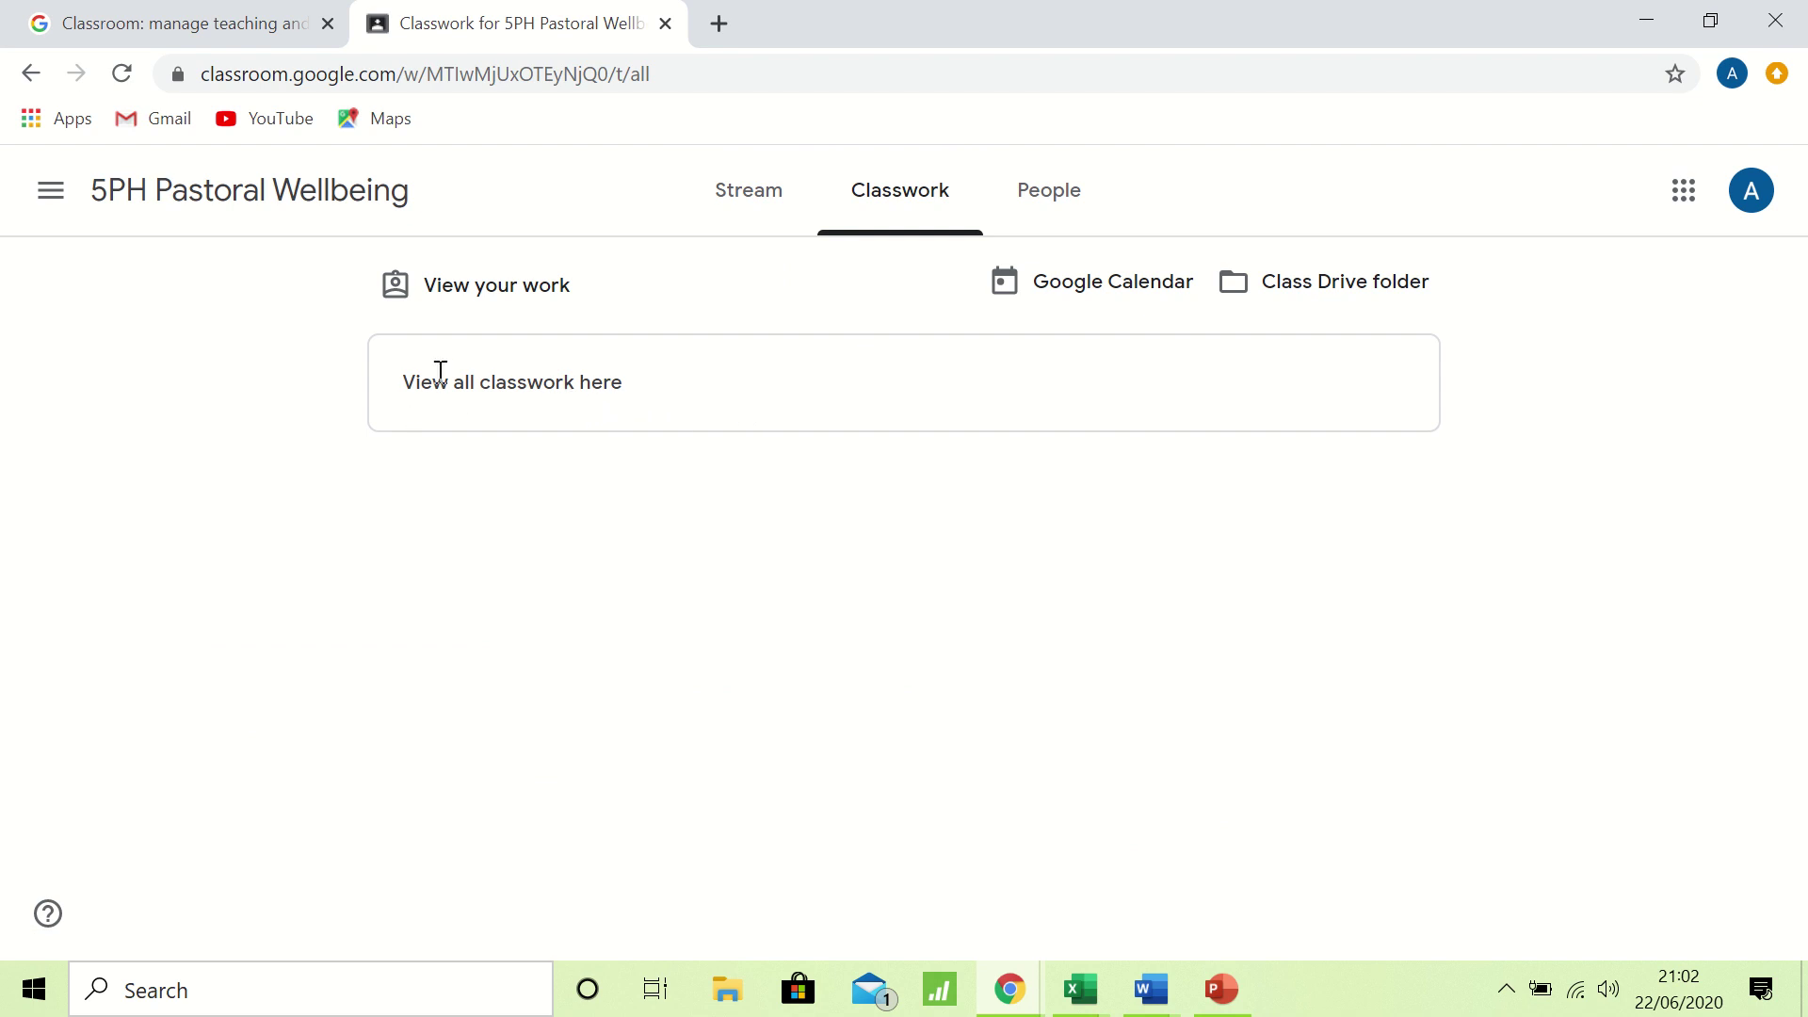
pyautogui.click(725, 213)
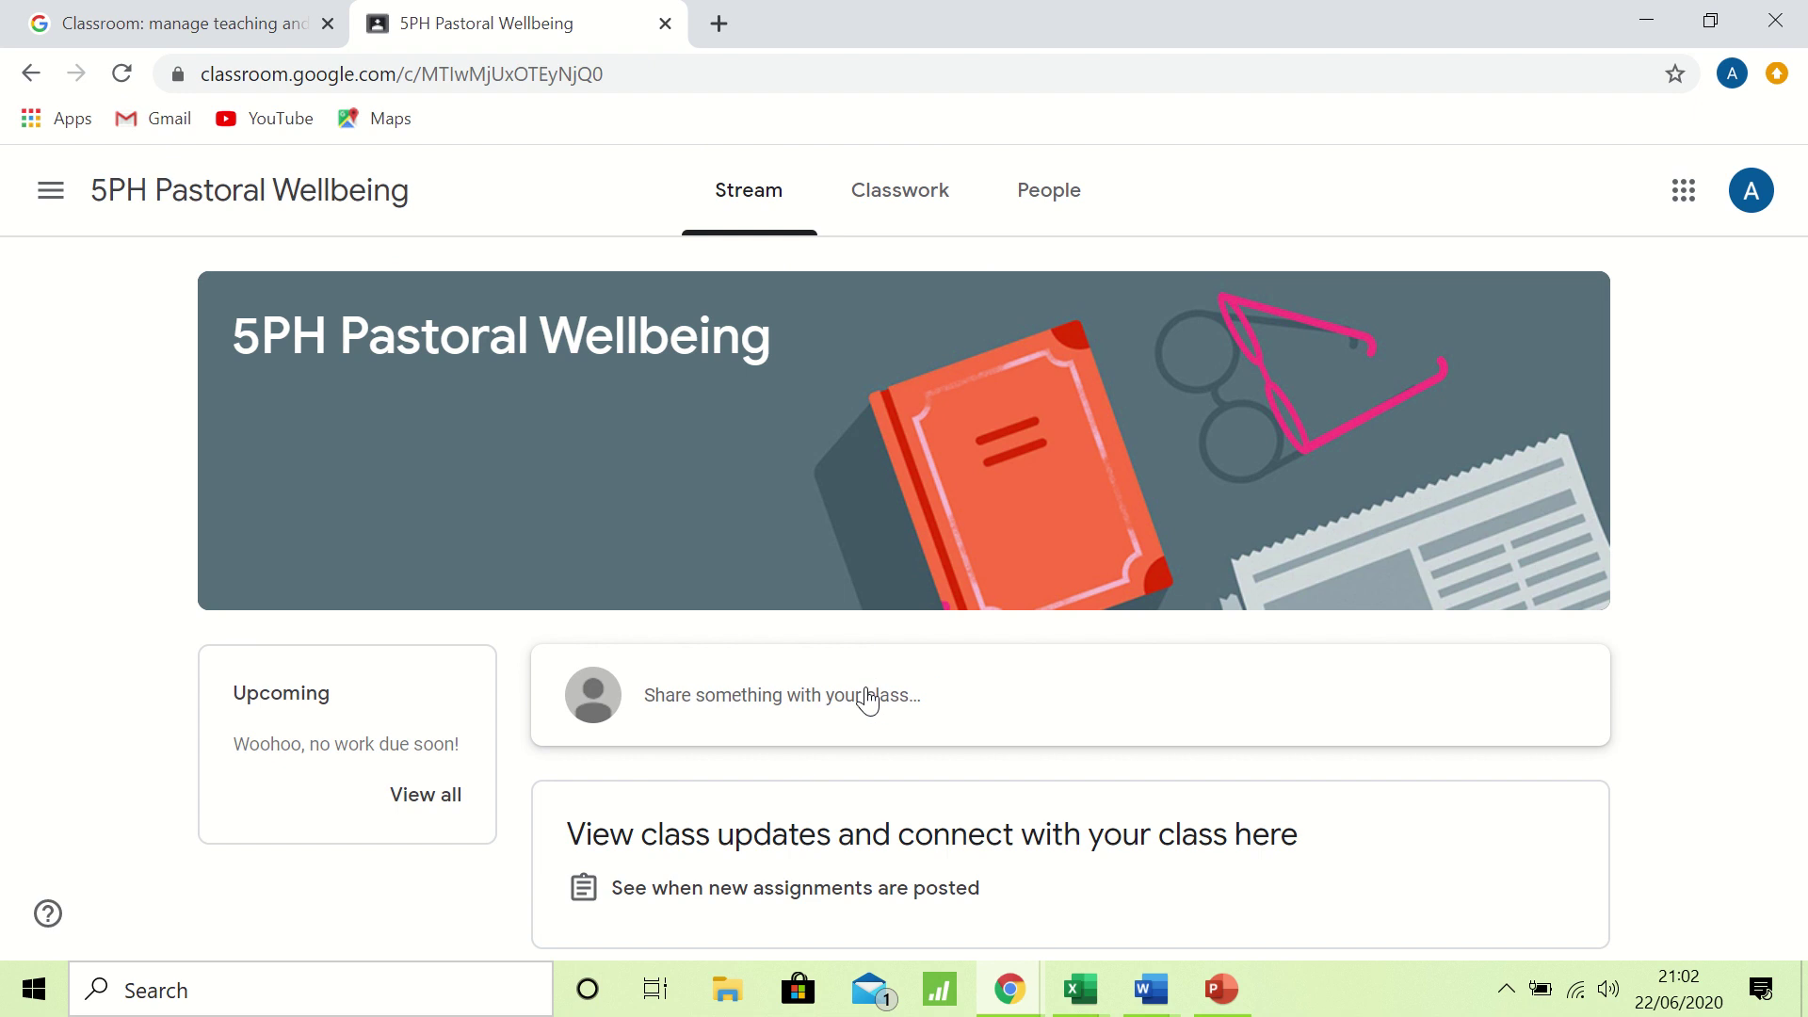
pyautogui.click(908, 209)
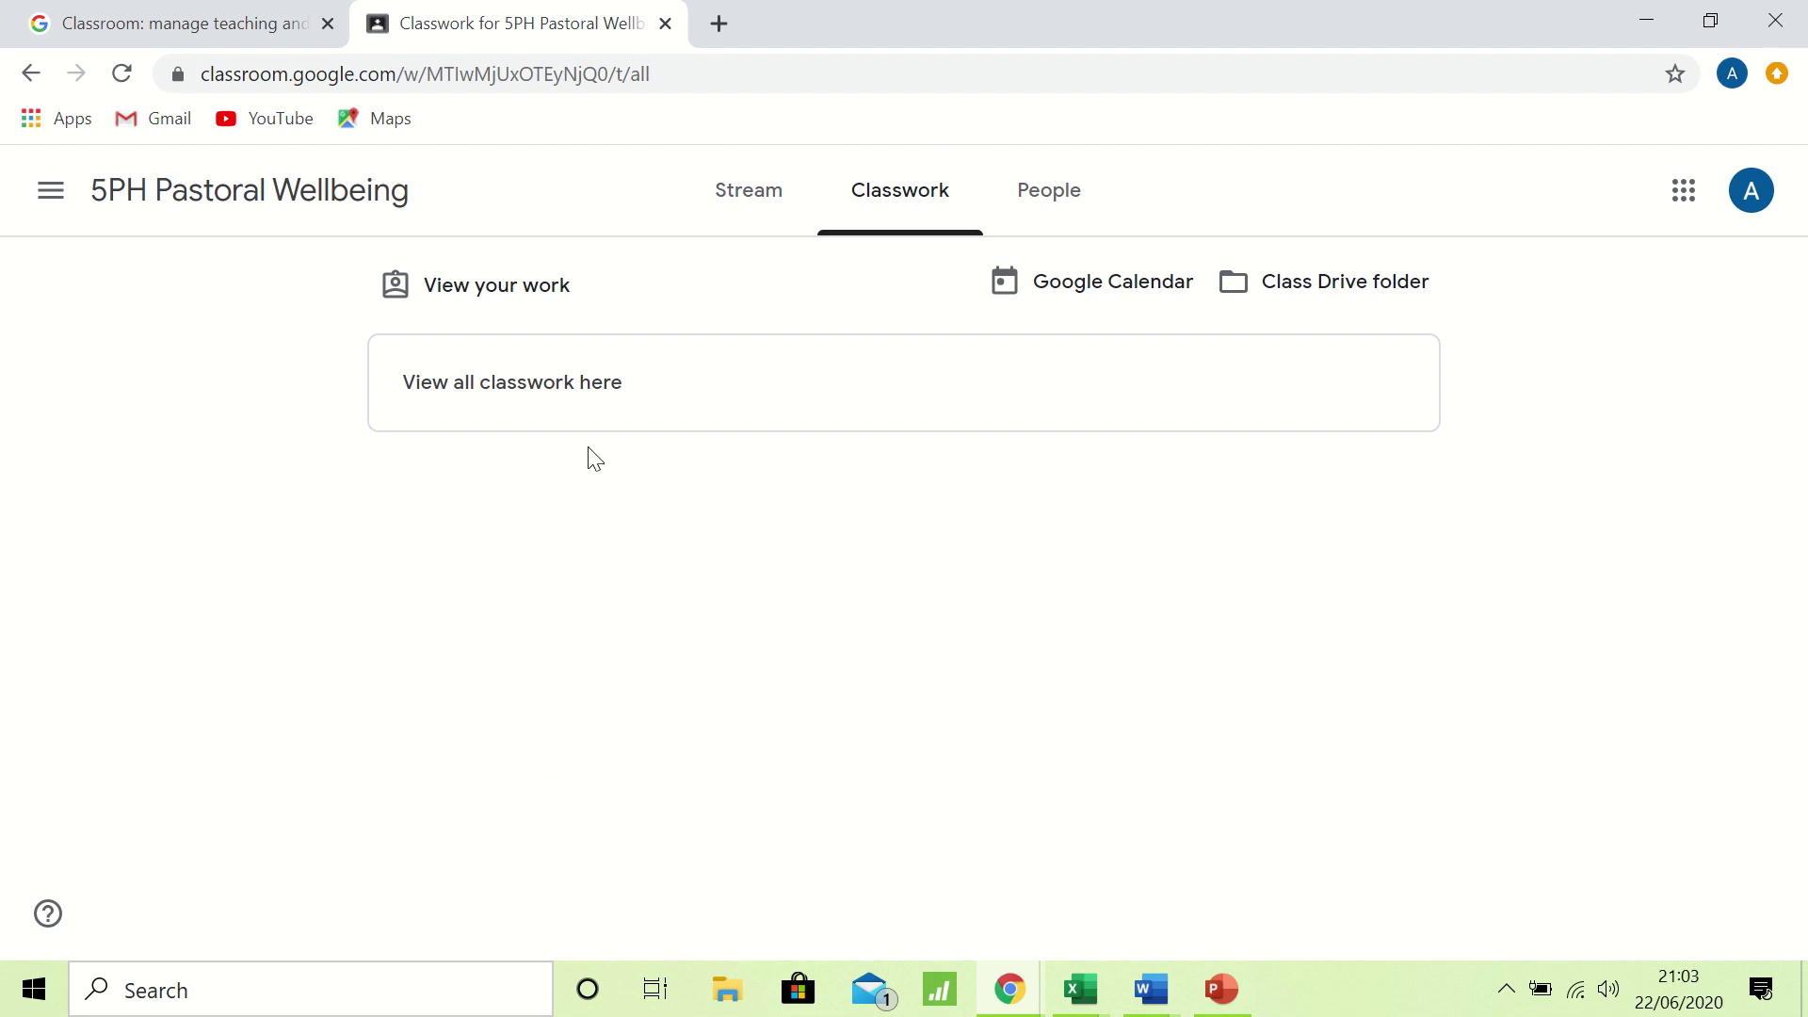
pyautogui.click(746, 209)
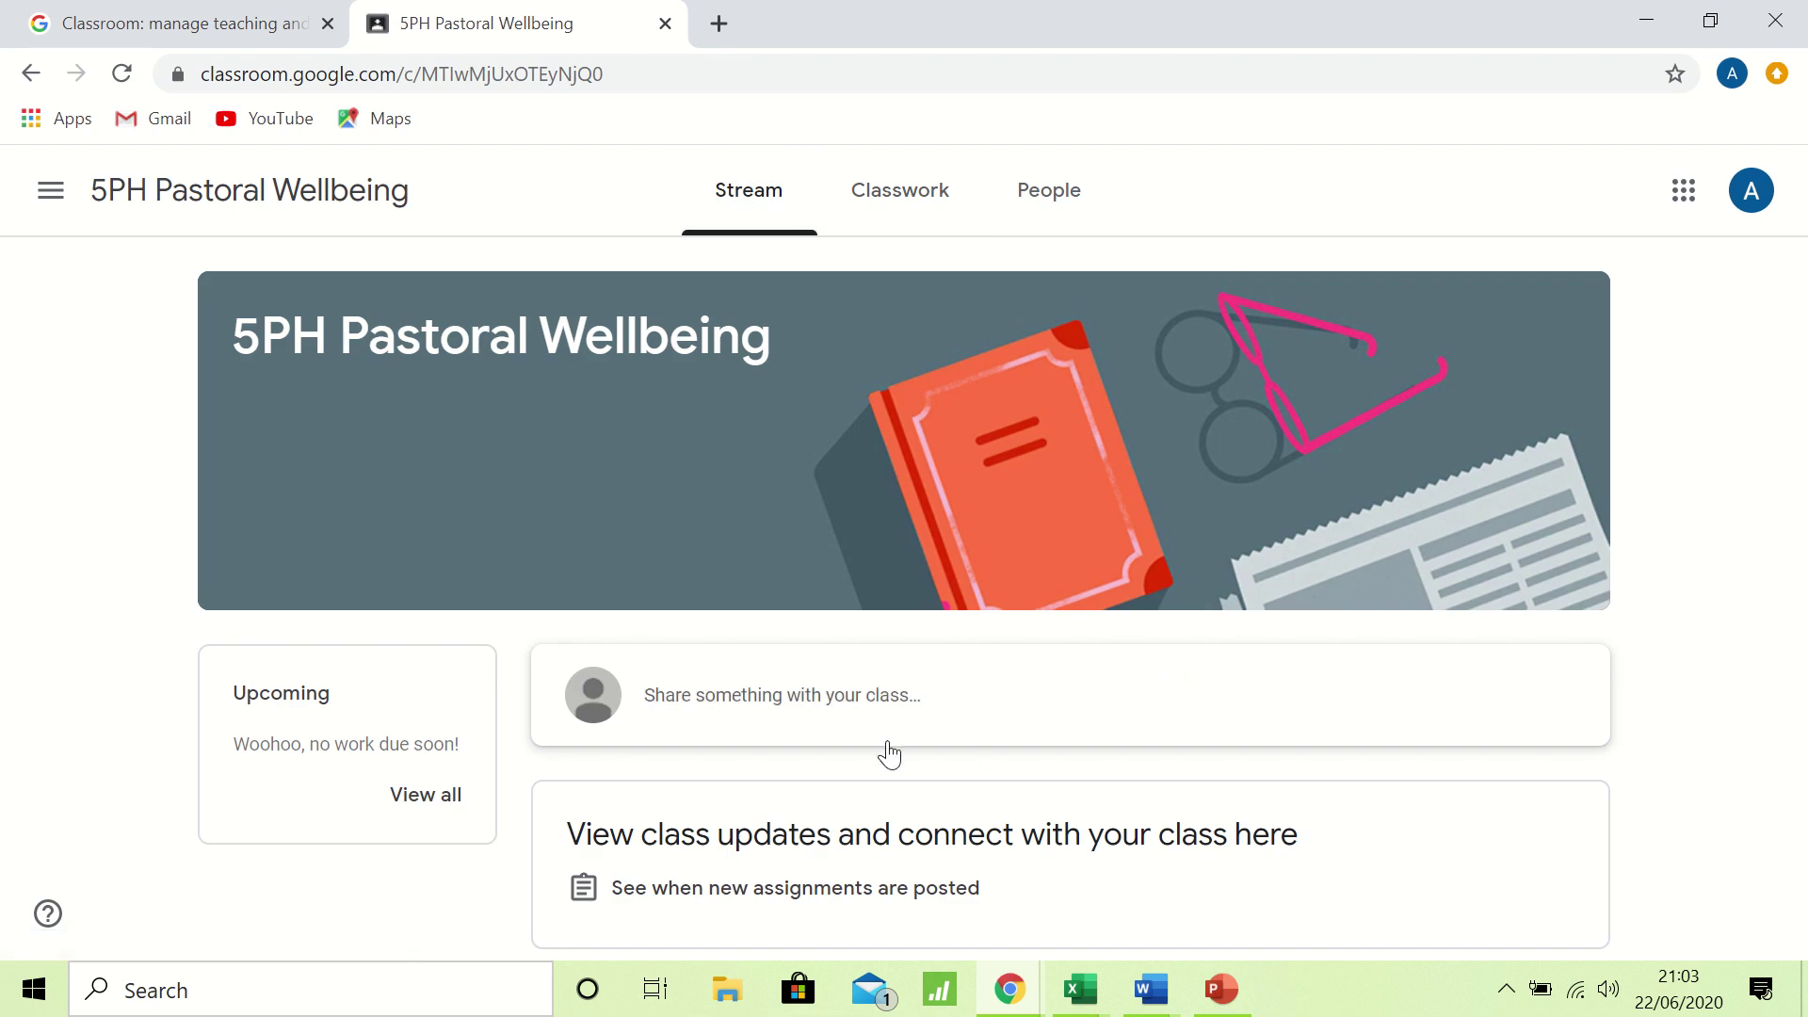
pyautogui.click(914, 212)
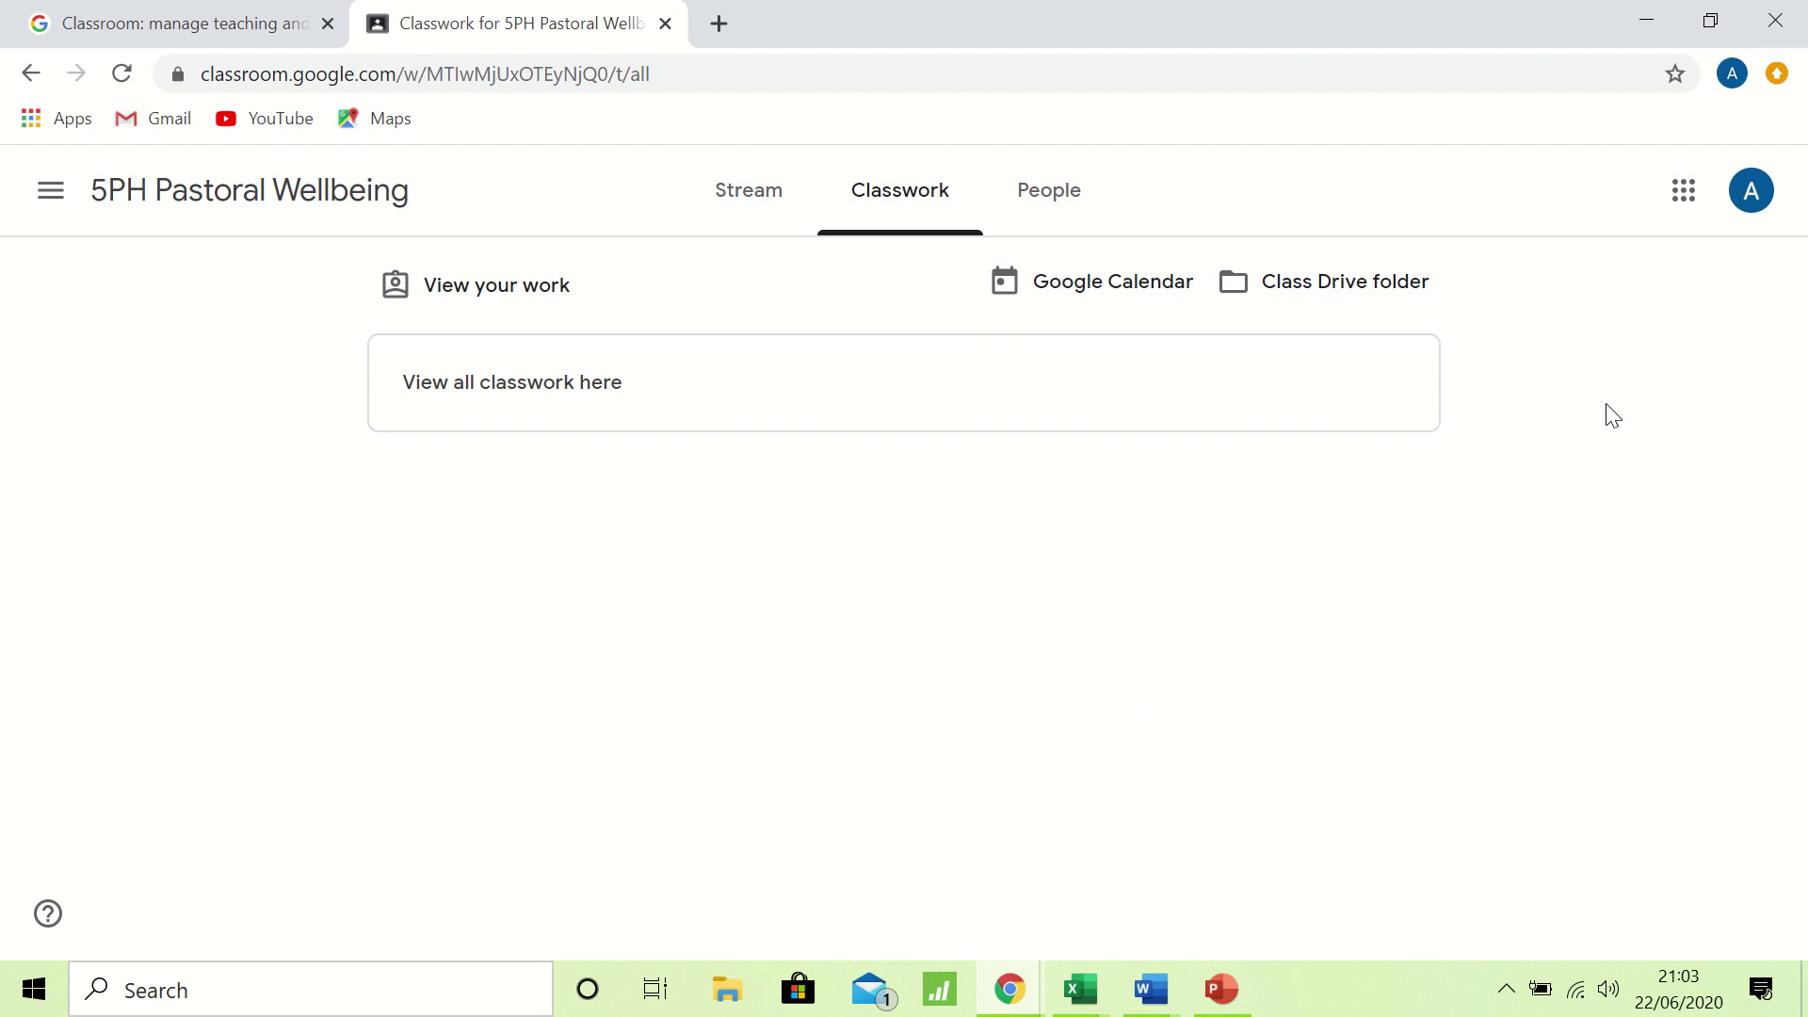
pyautogui.click(1692, 198)
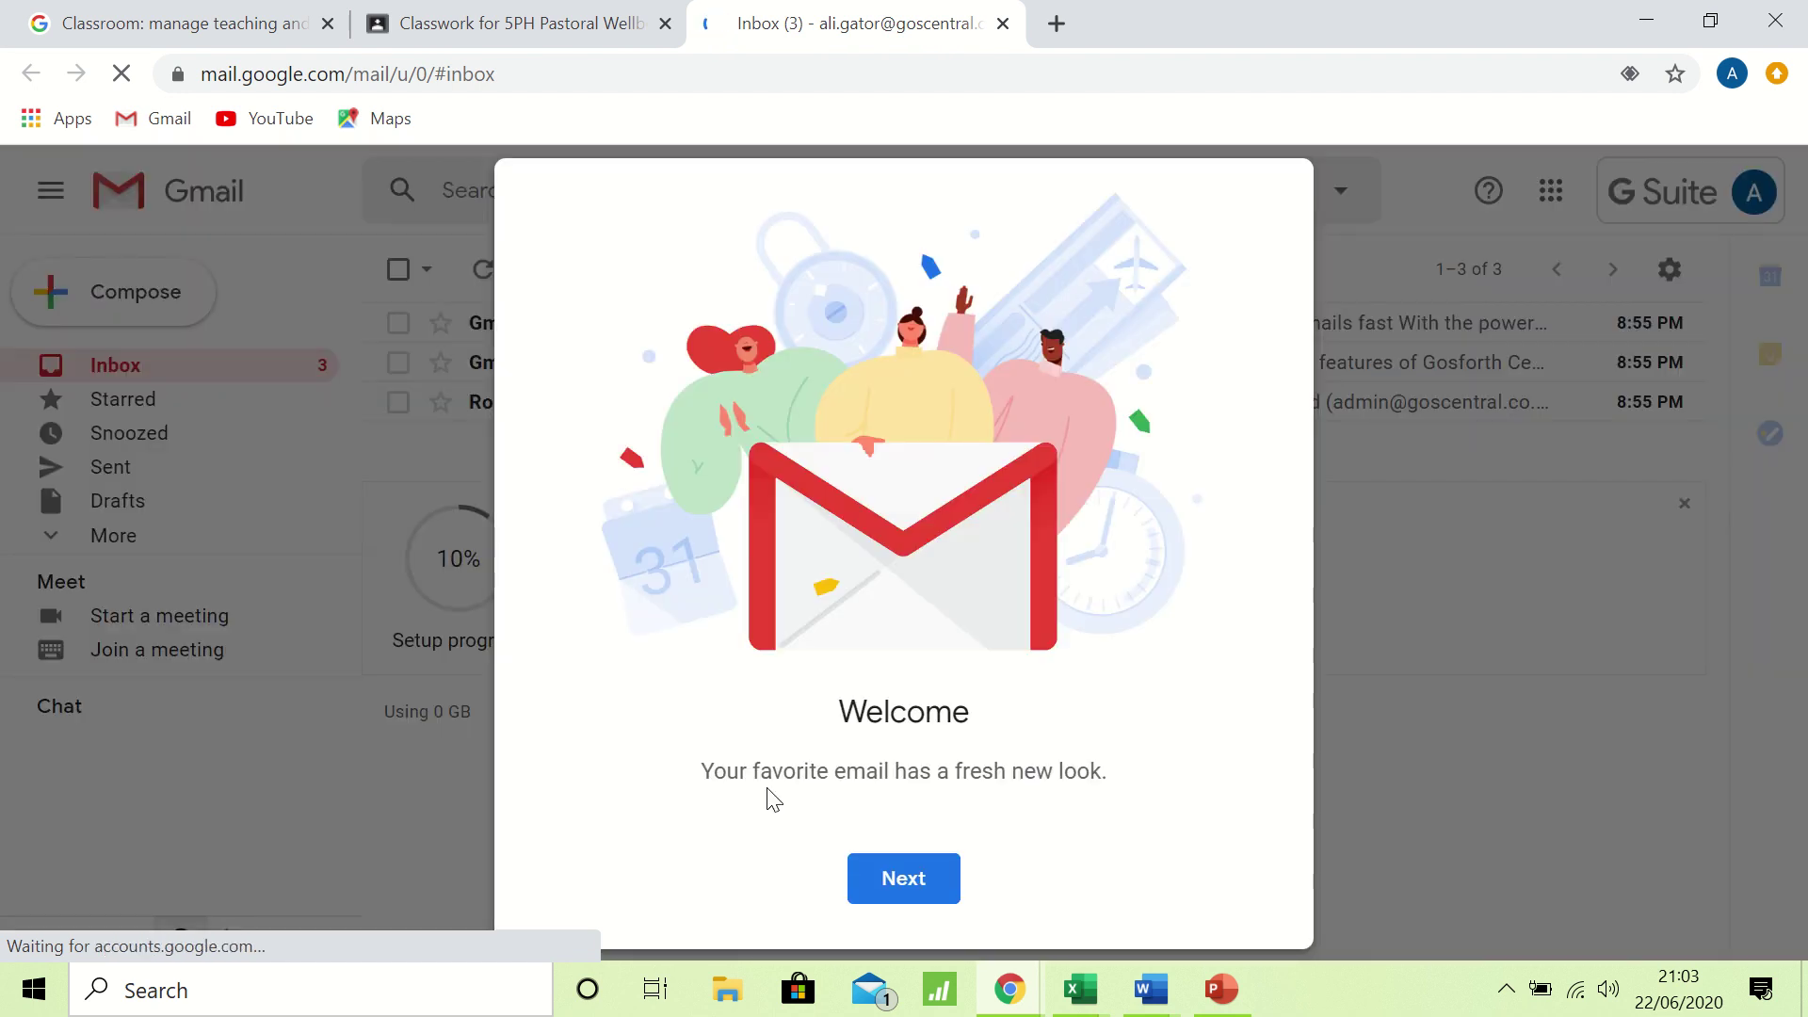
# Finish Gmail's welcome setup with the Default inbox view and return to the Classwork tab.
pyautogui.click(922, 892)
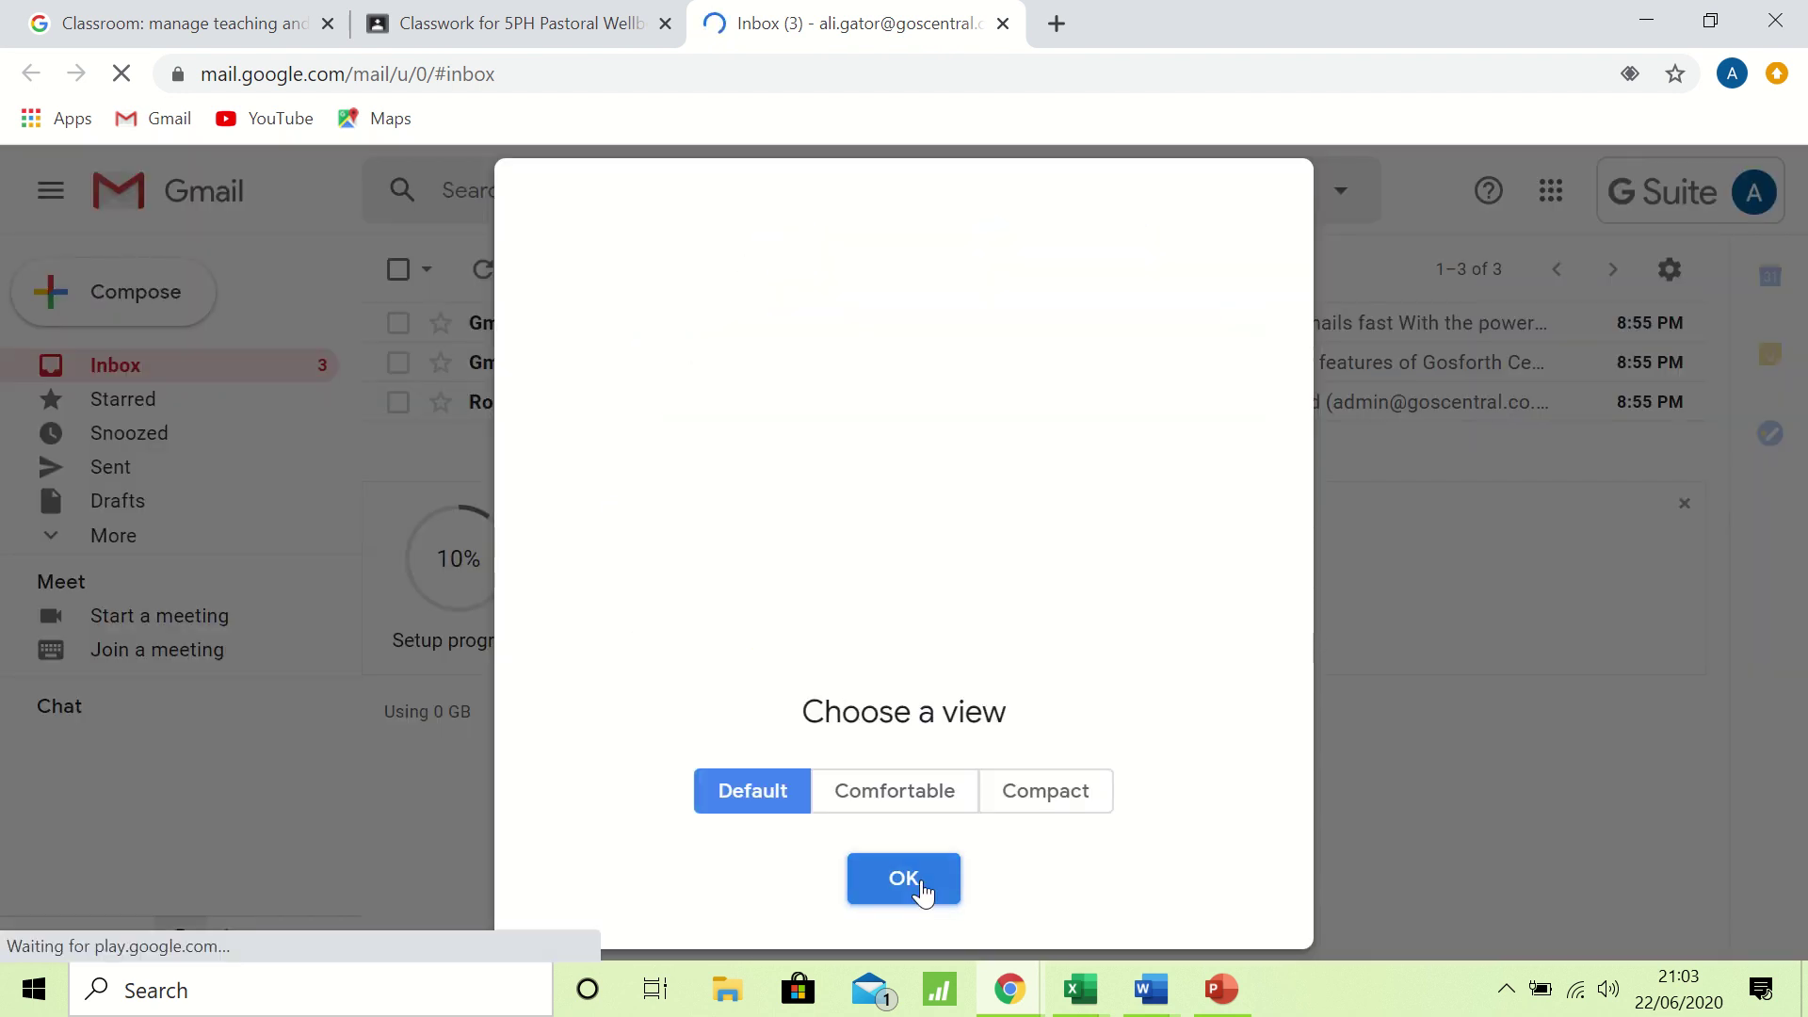
pyautogui.click(923, 890)
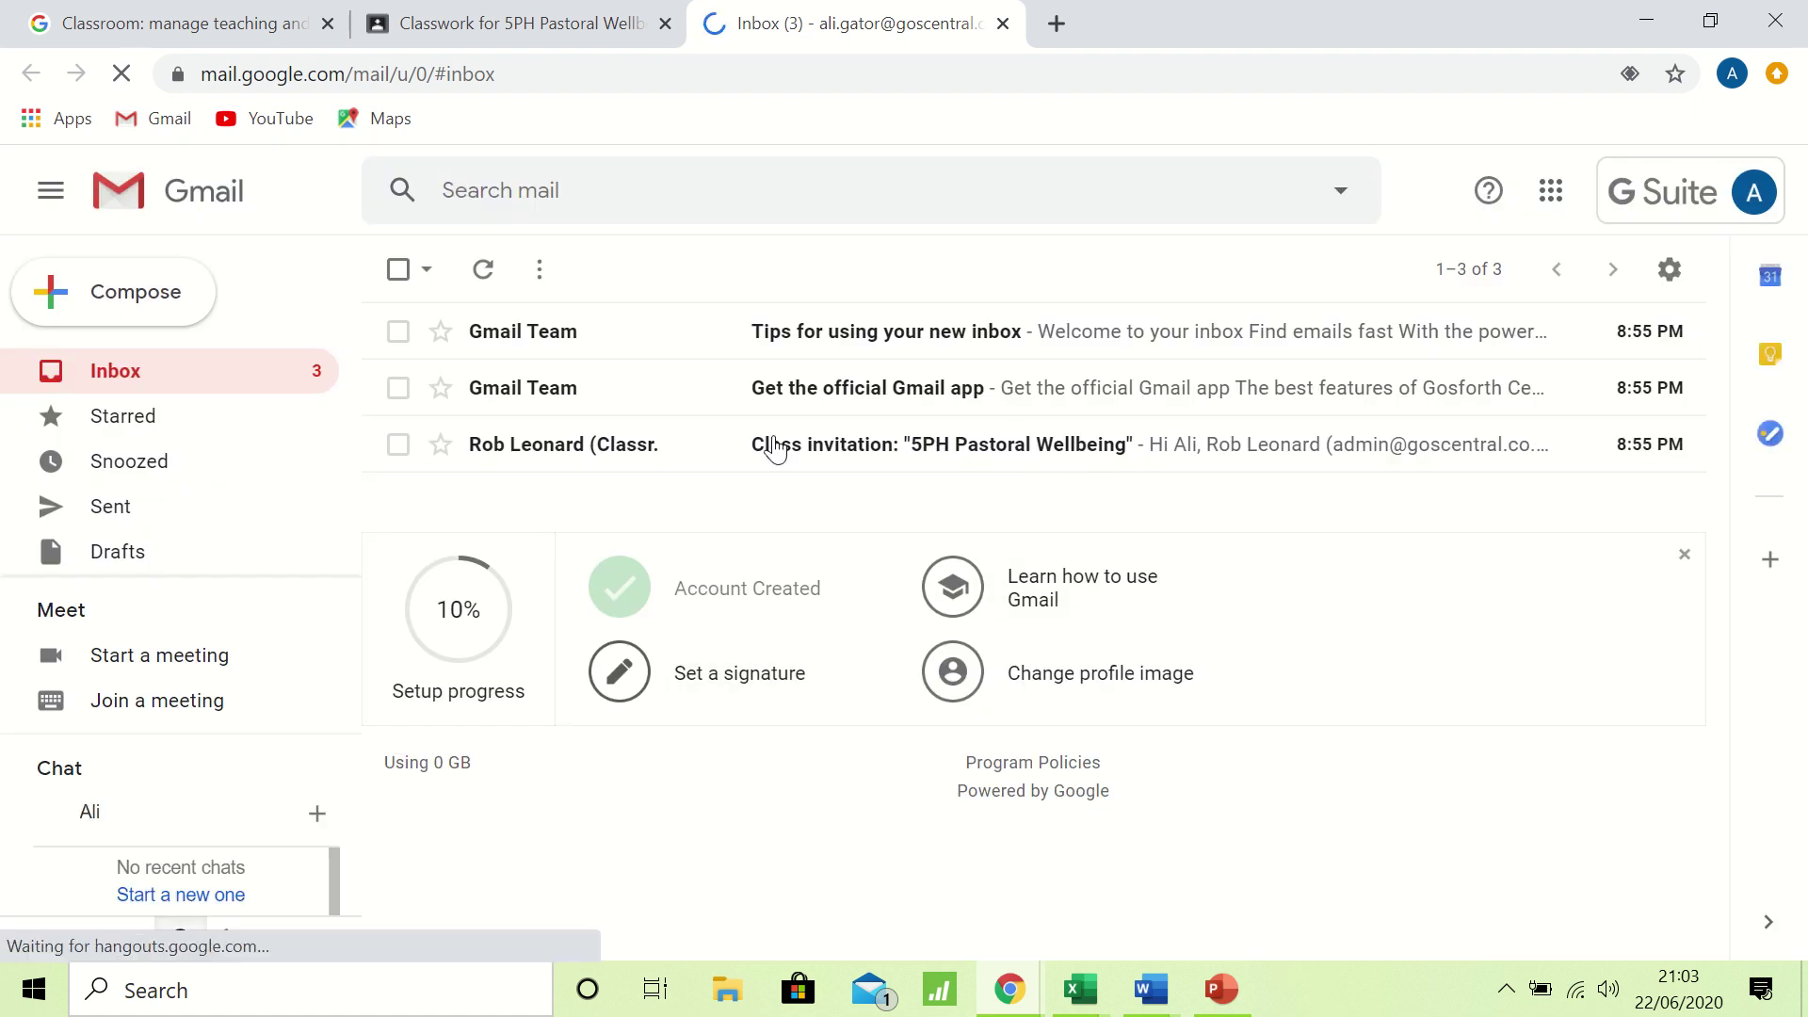
pyautogui.click(554, 22)
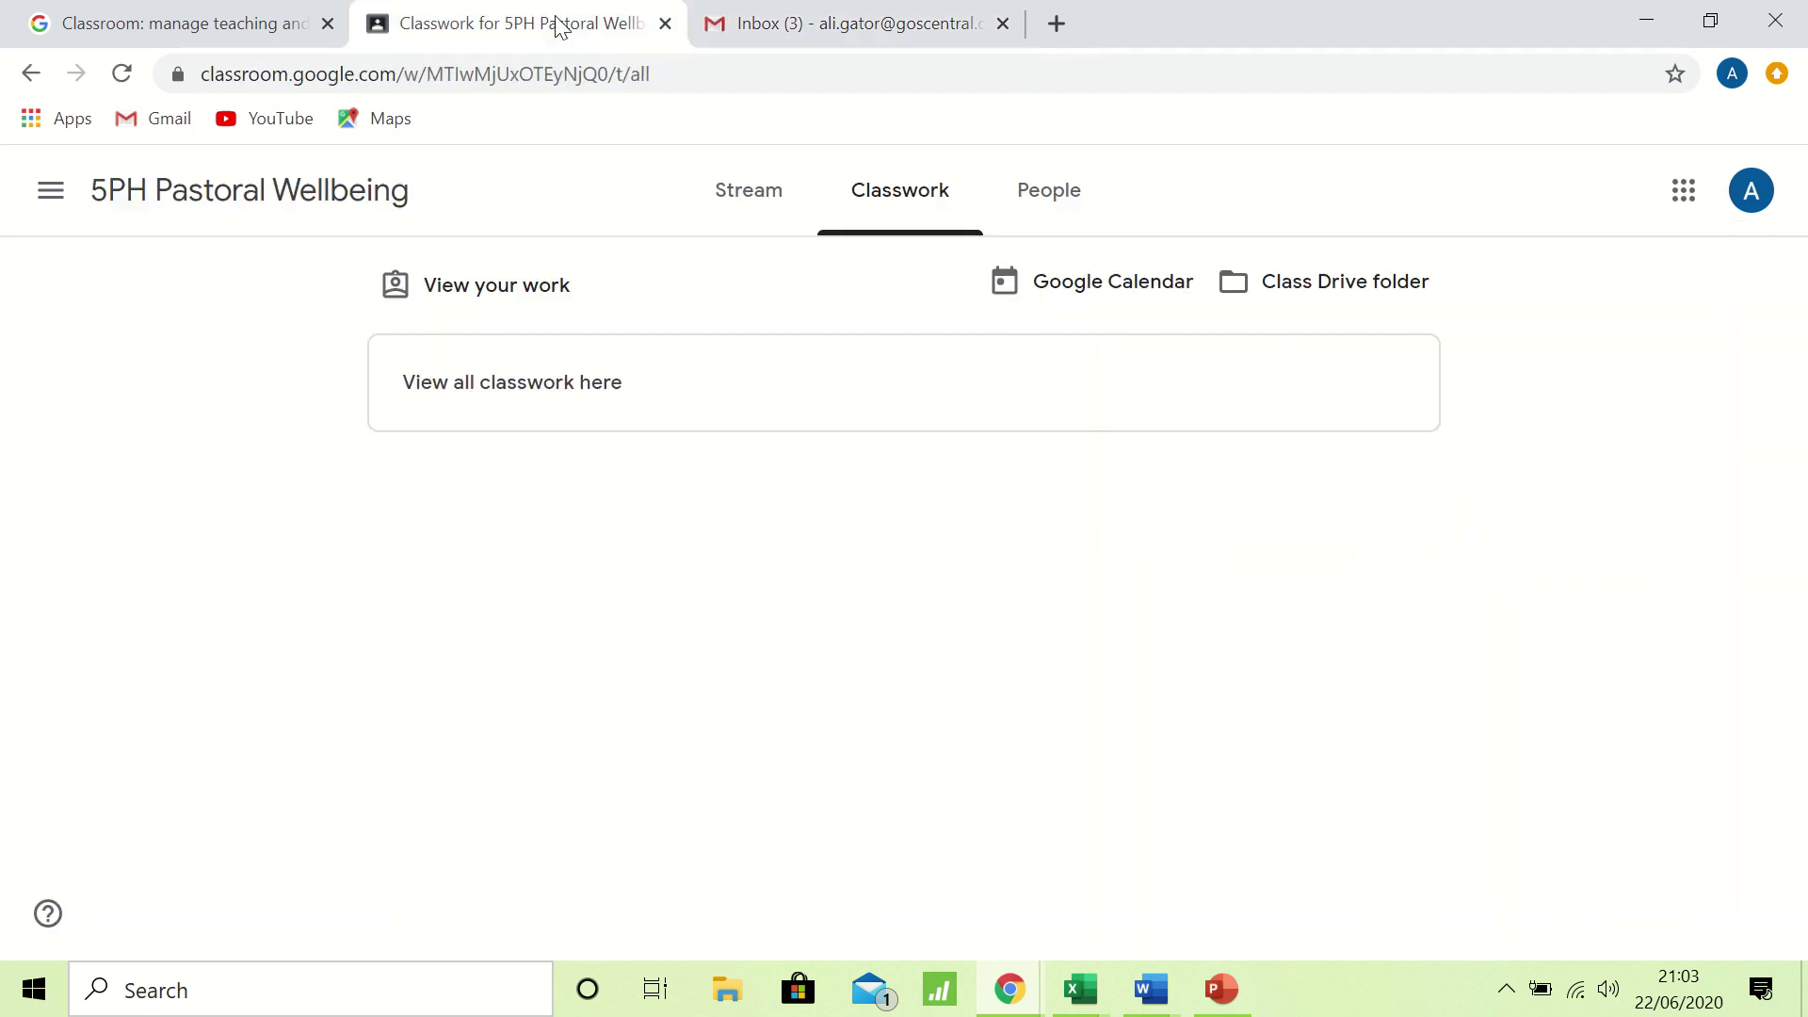
# Reopen 5PH Pastoral Wellbeing, go to the Classes home, and launch Gmail from Google apps.
pyautogui.click(55, 198)
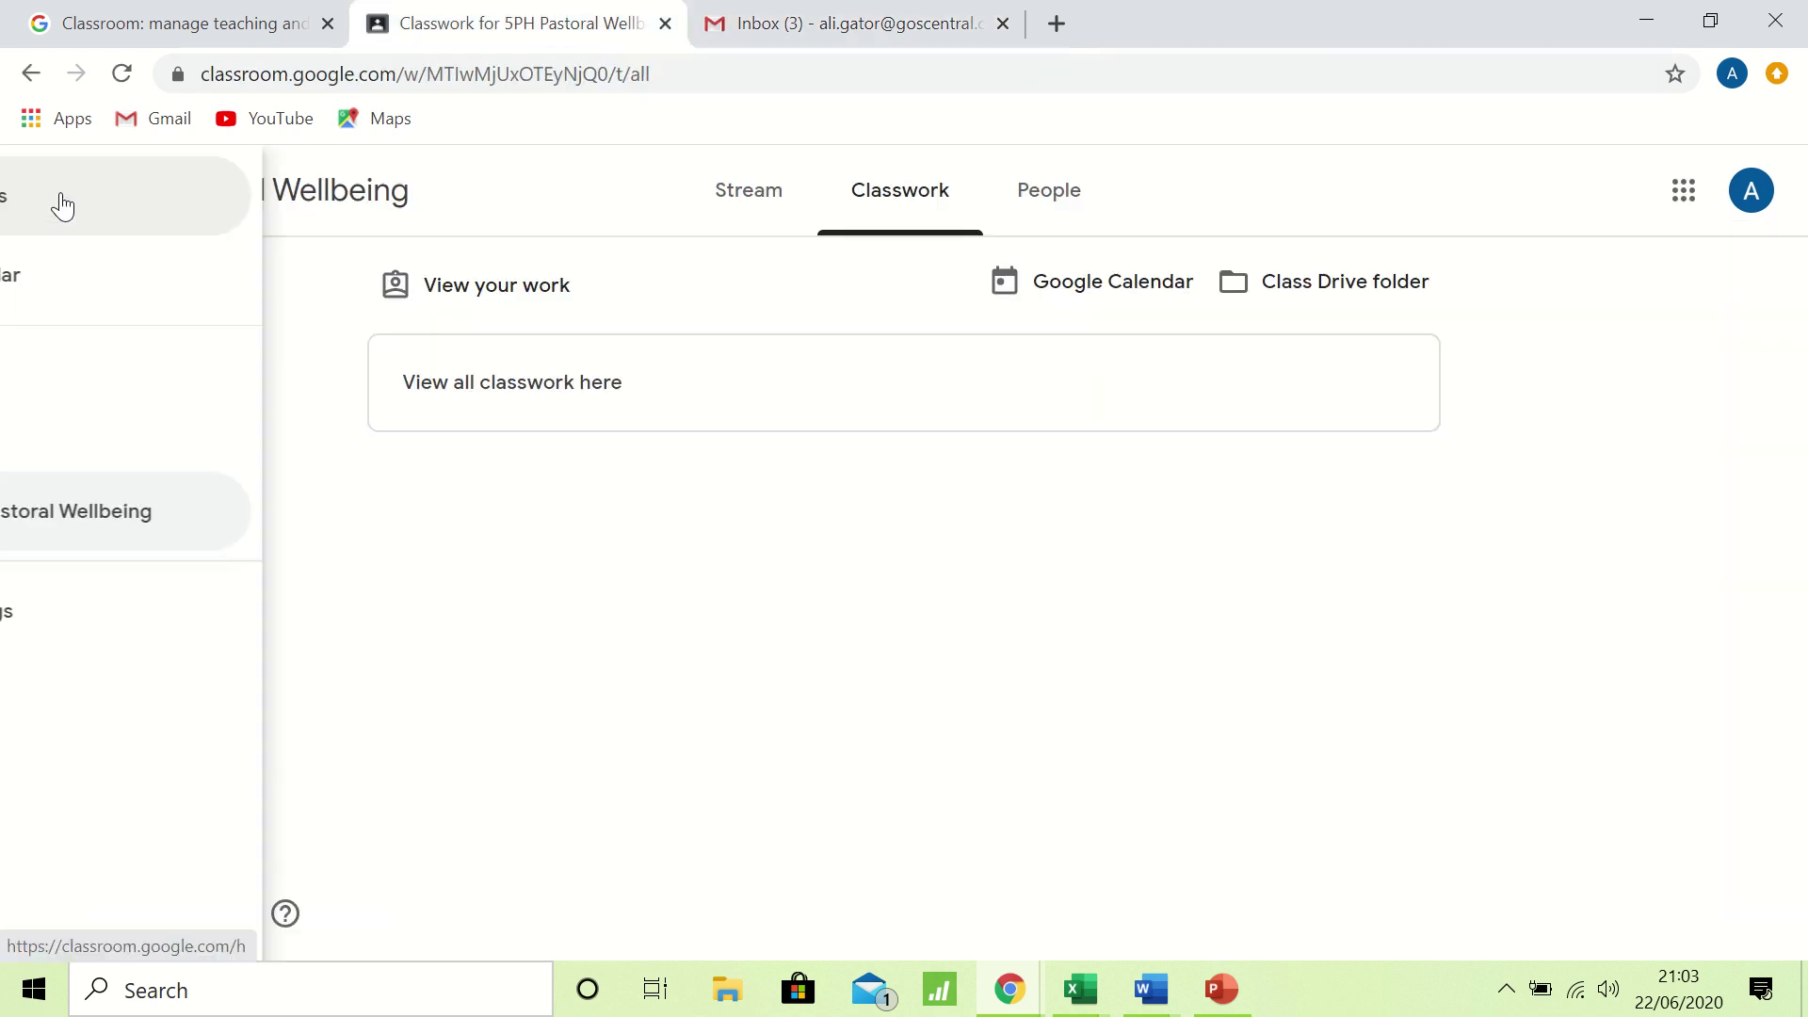
pyautogui.click(201, 528)
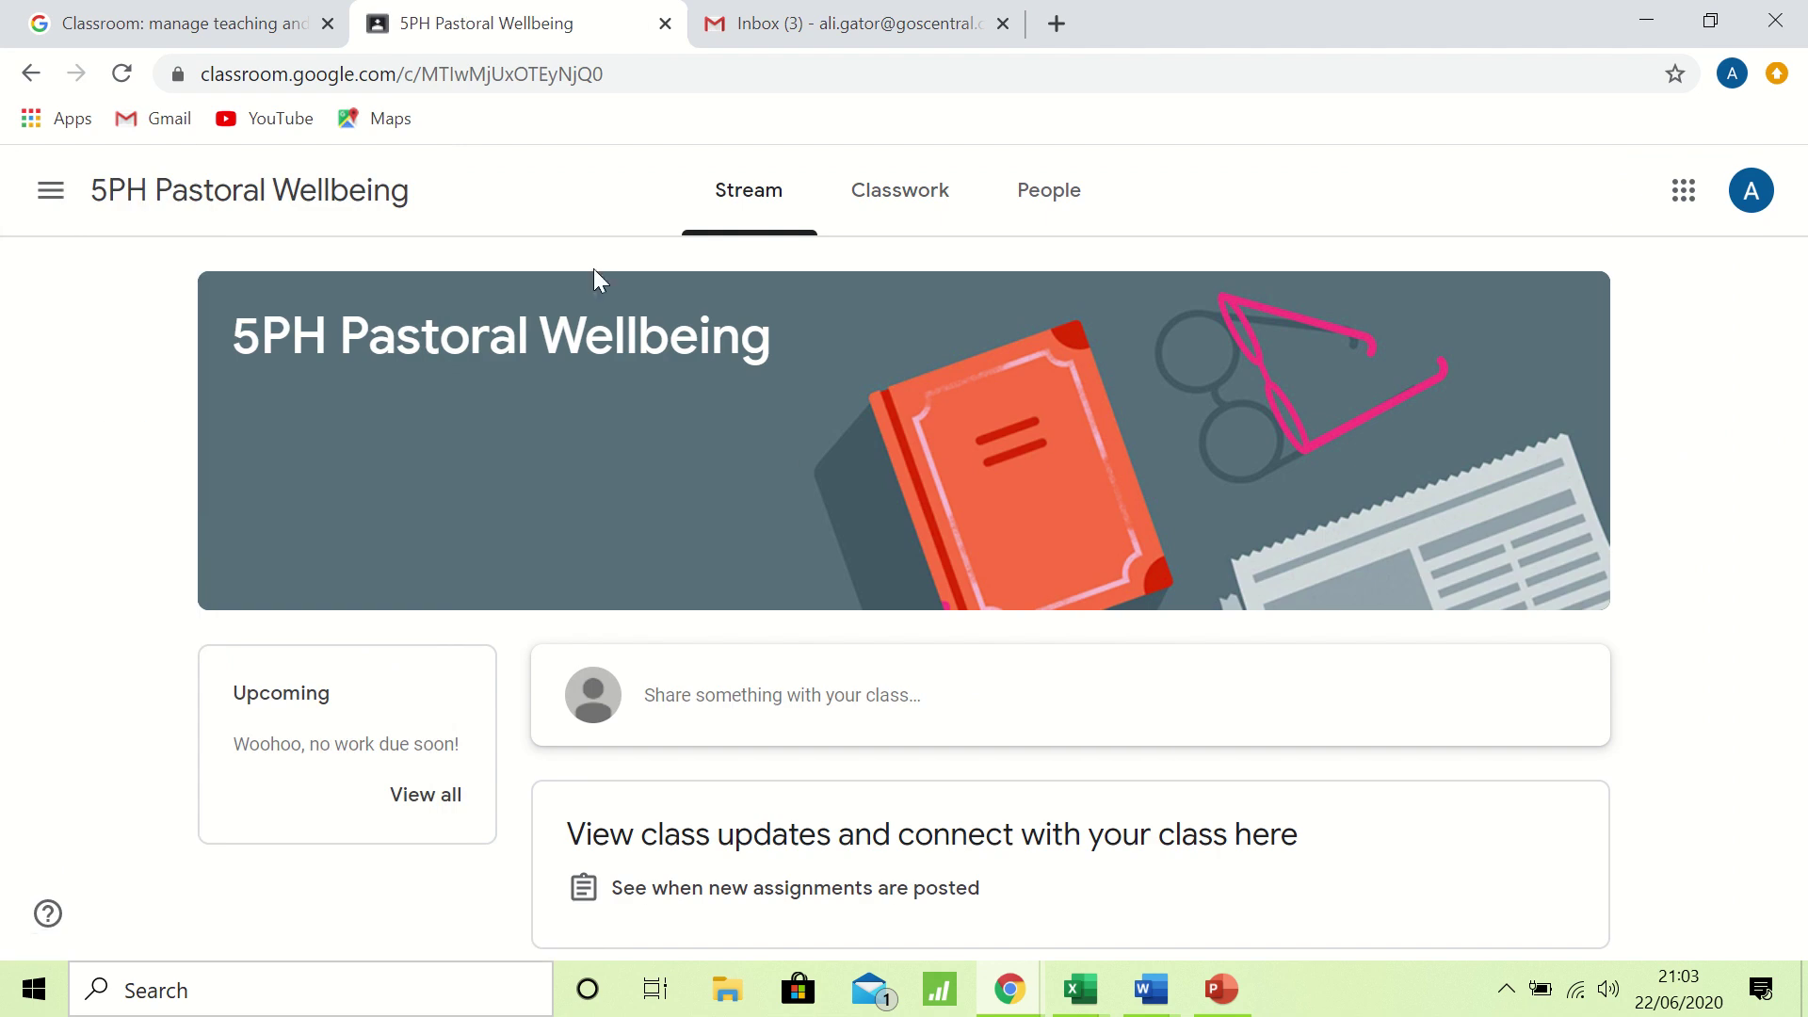
pyautogui.click(47, 193)
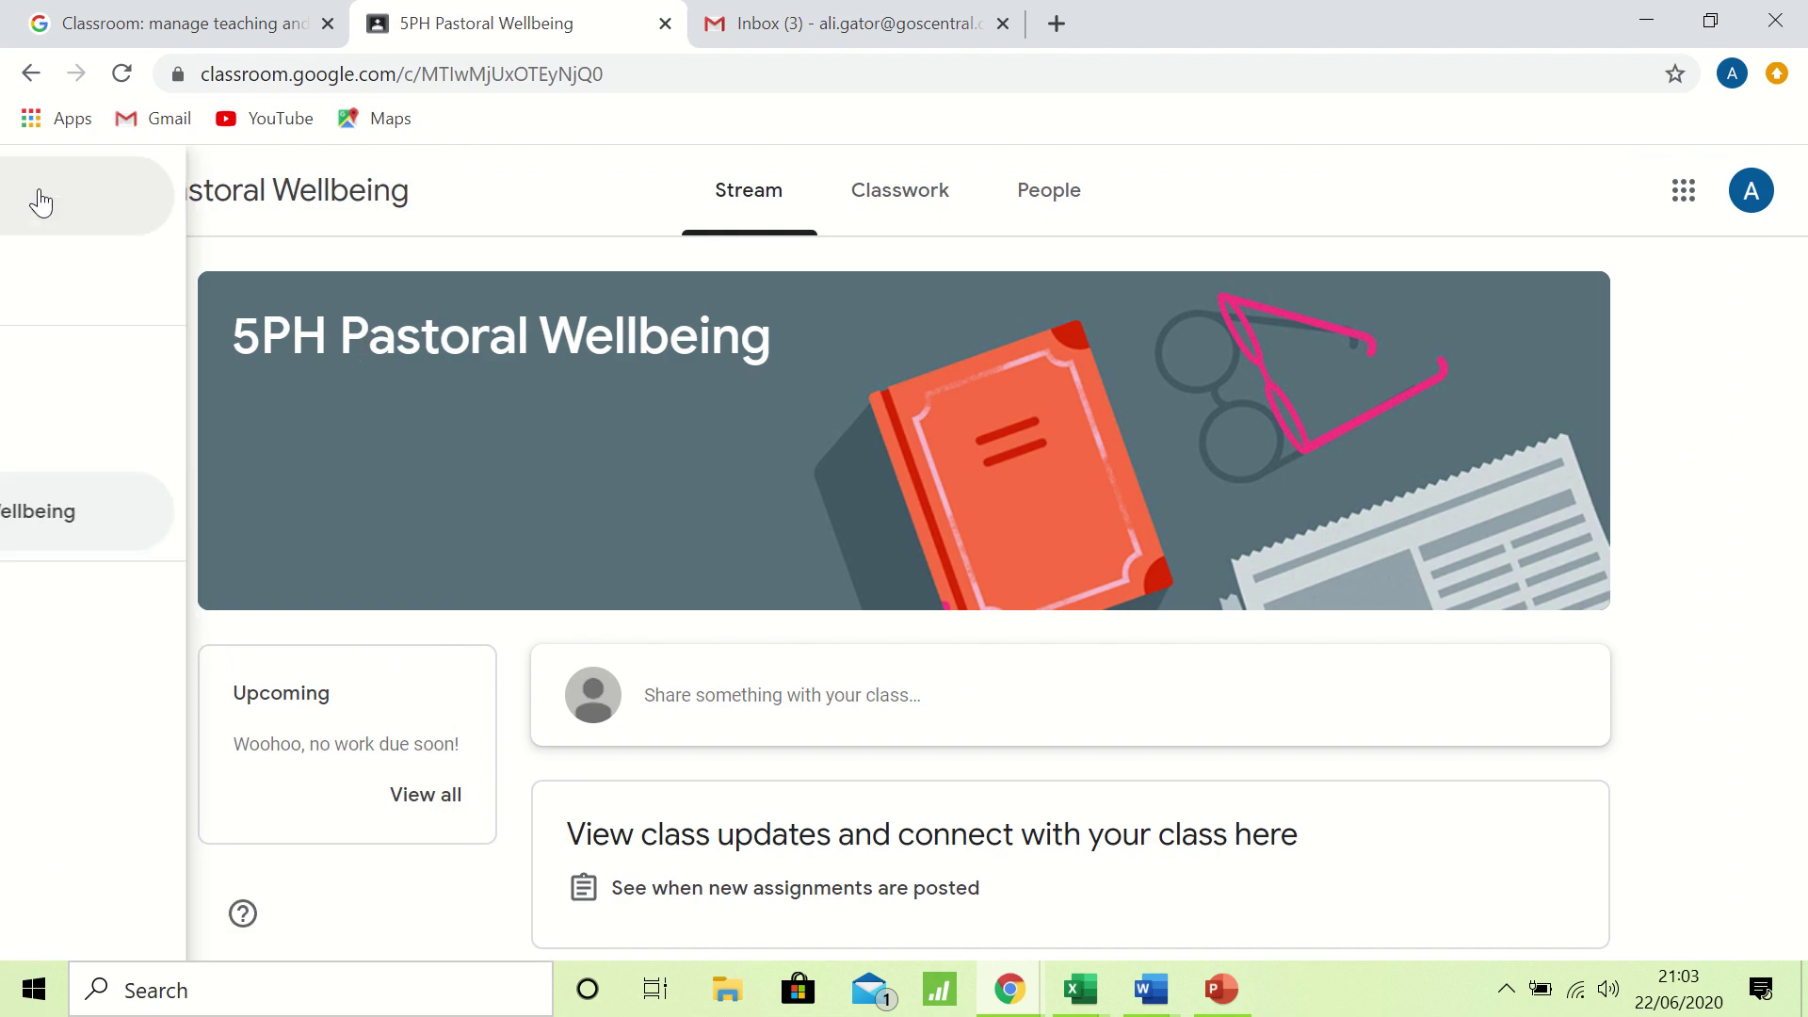
pyautogui.click(153, 195)
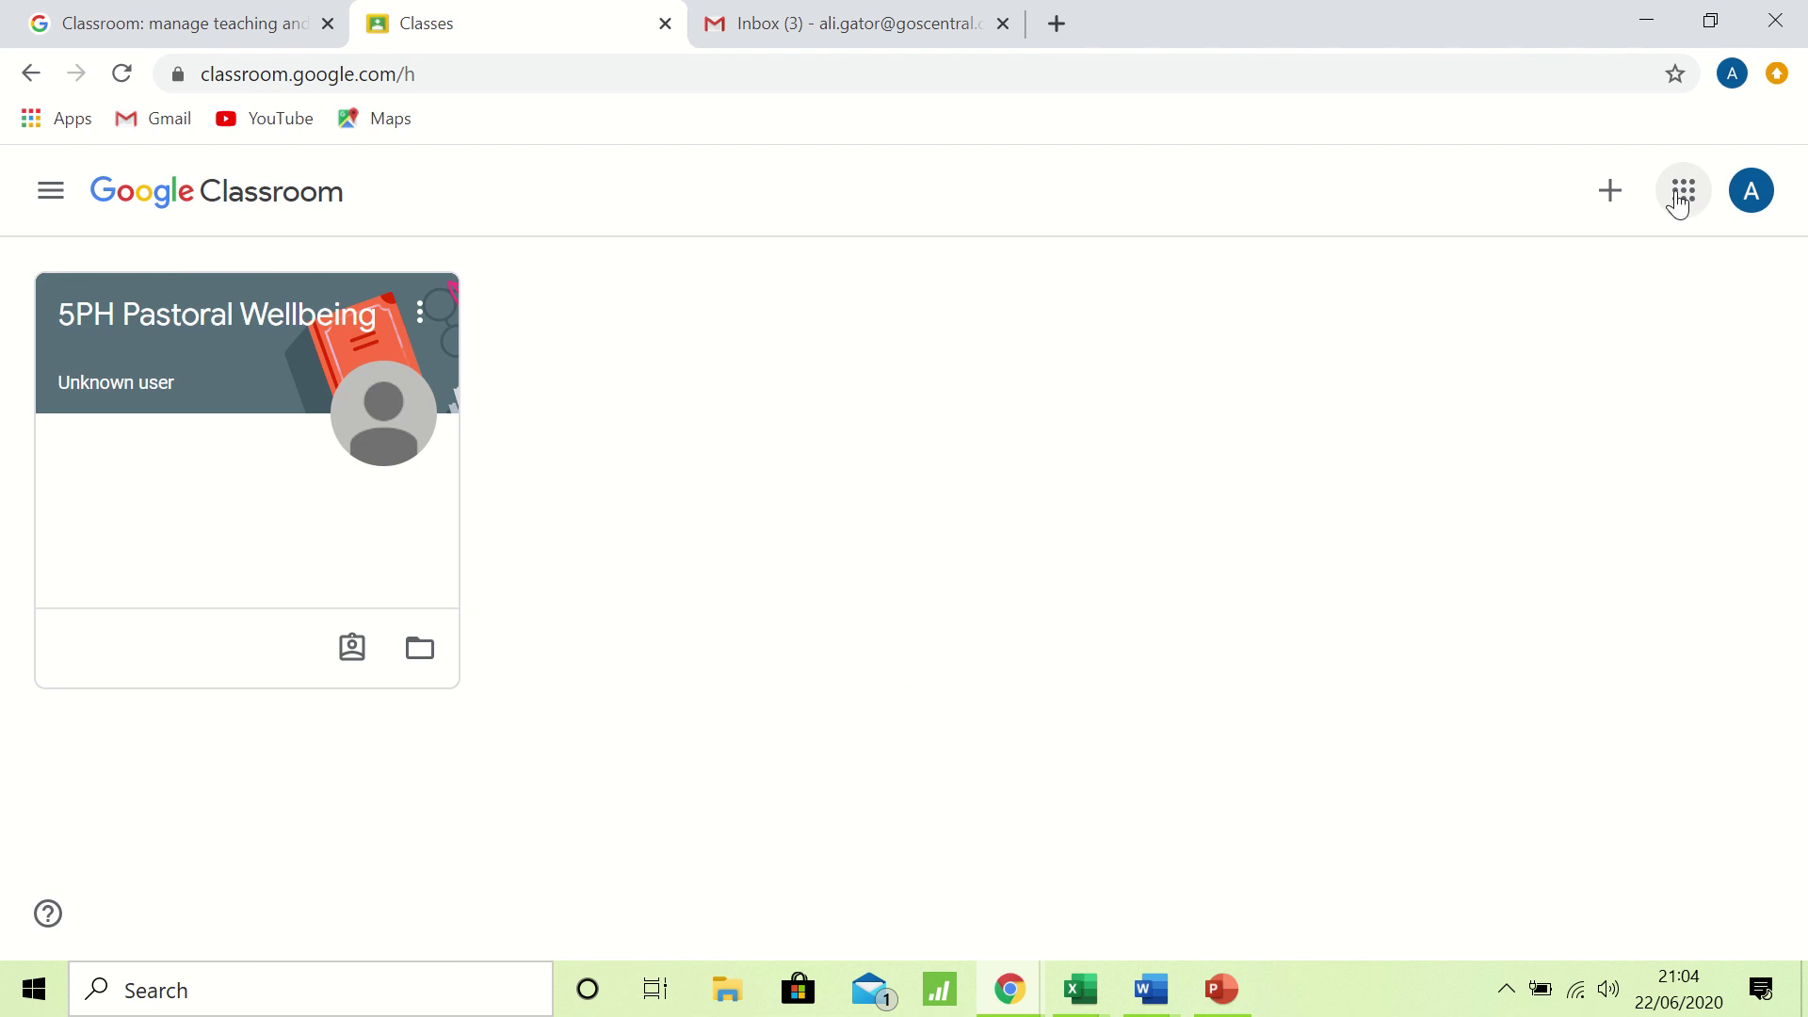
pyautogui.click(1679, 205)
pyautogui.click(1599, 324)
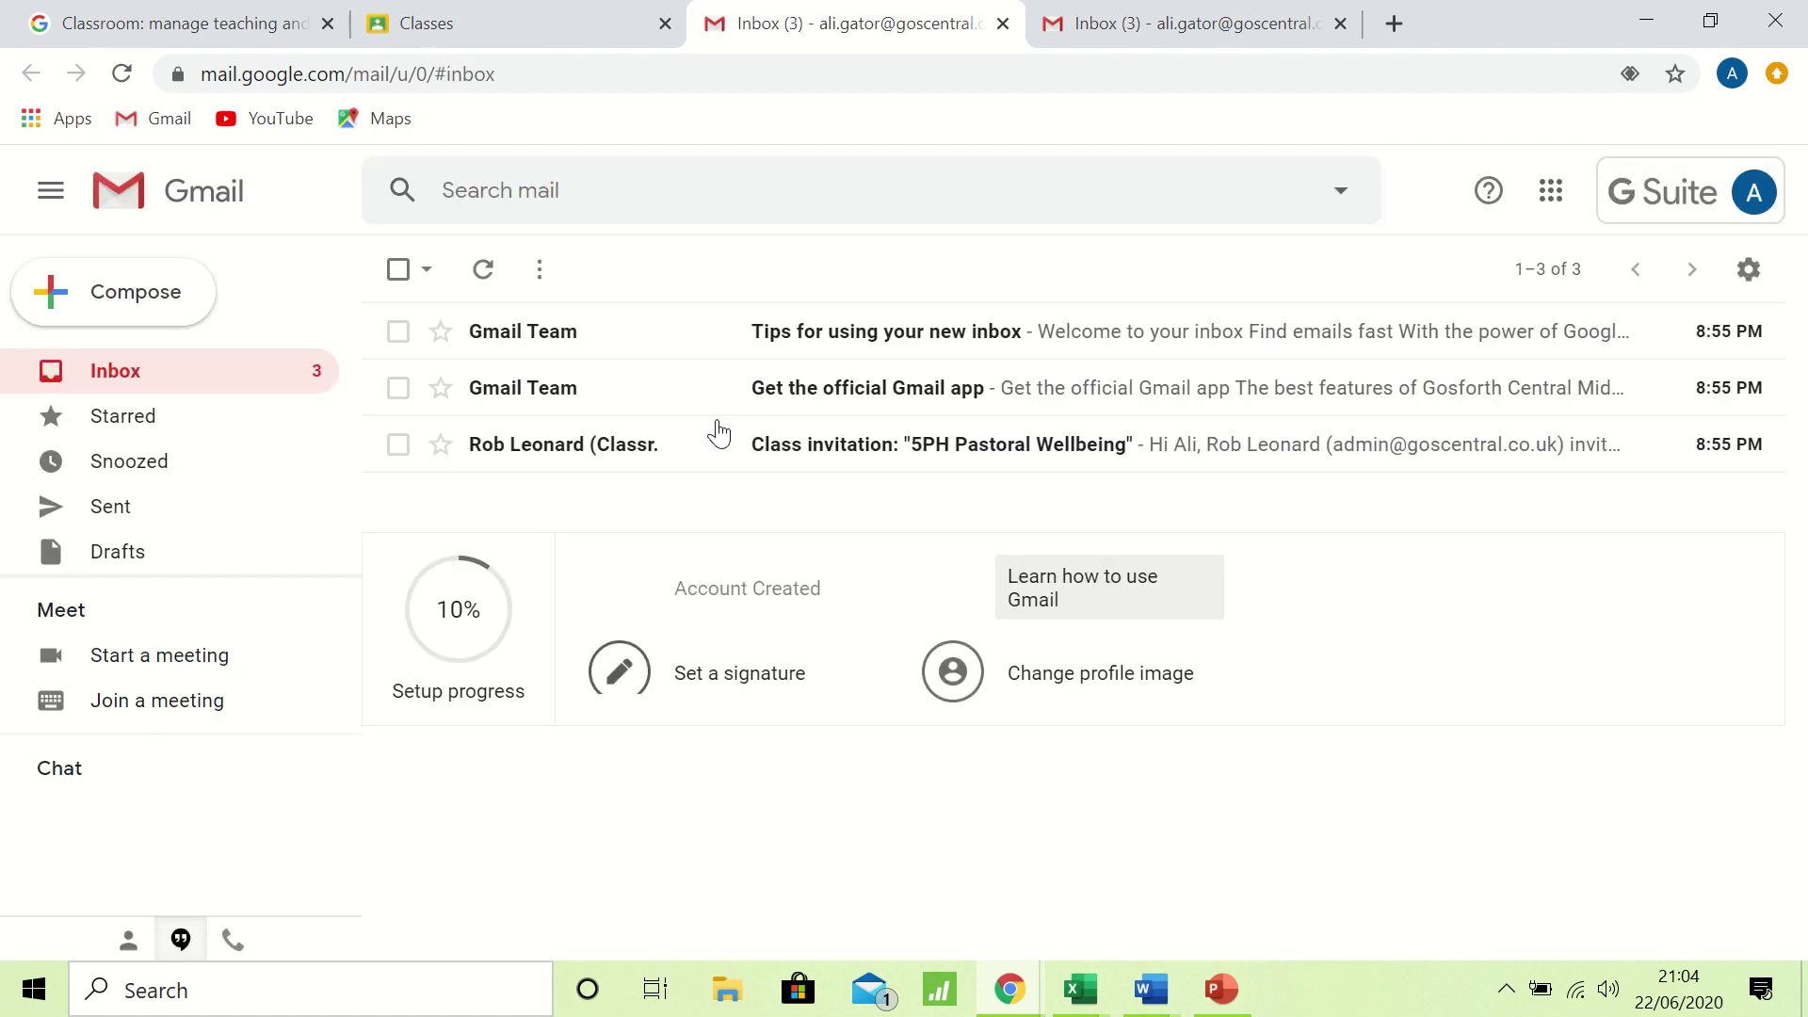
# Open and read the '5PH Pastoral Wellbeing' class invitation email, dismissing the Google Meet promotion.
pyautogui.click(608, 454)
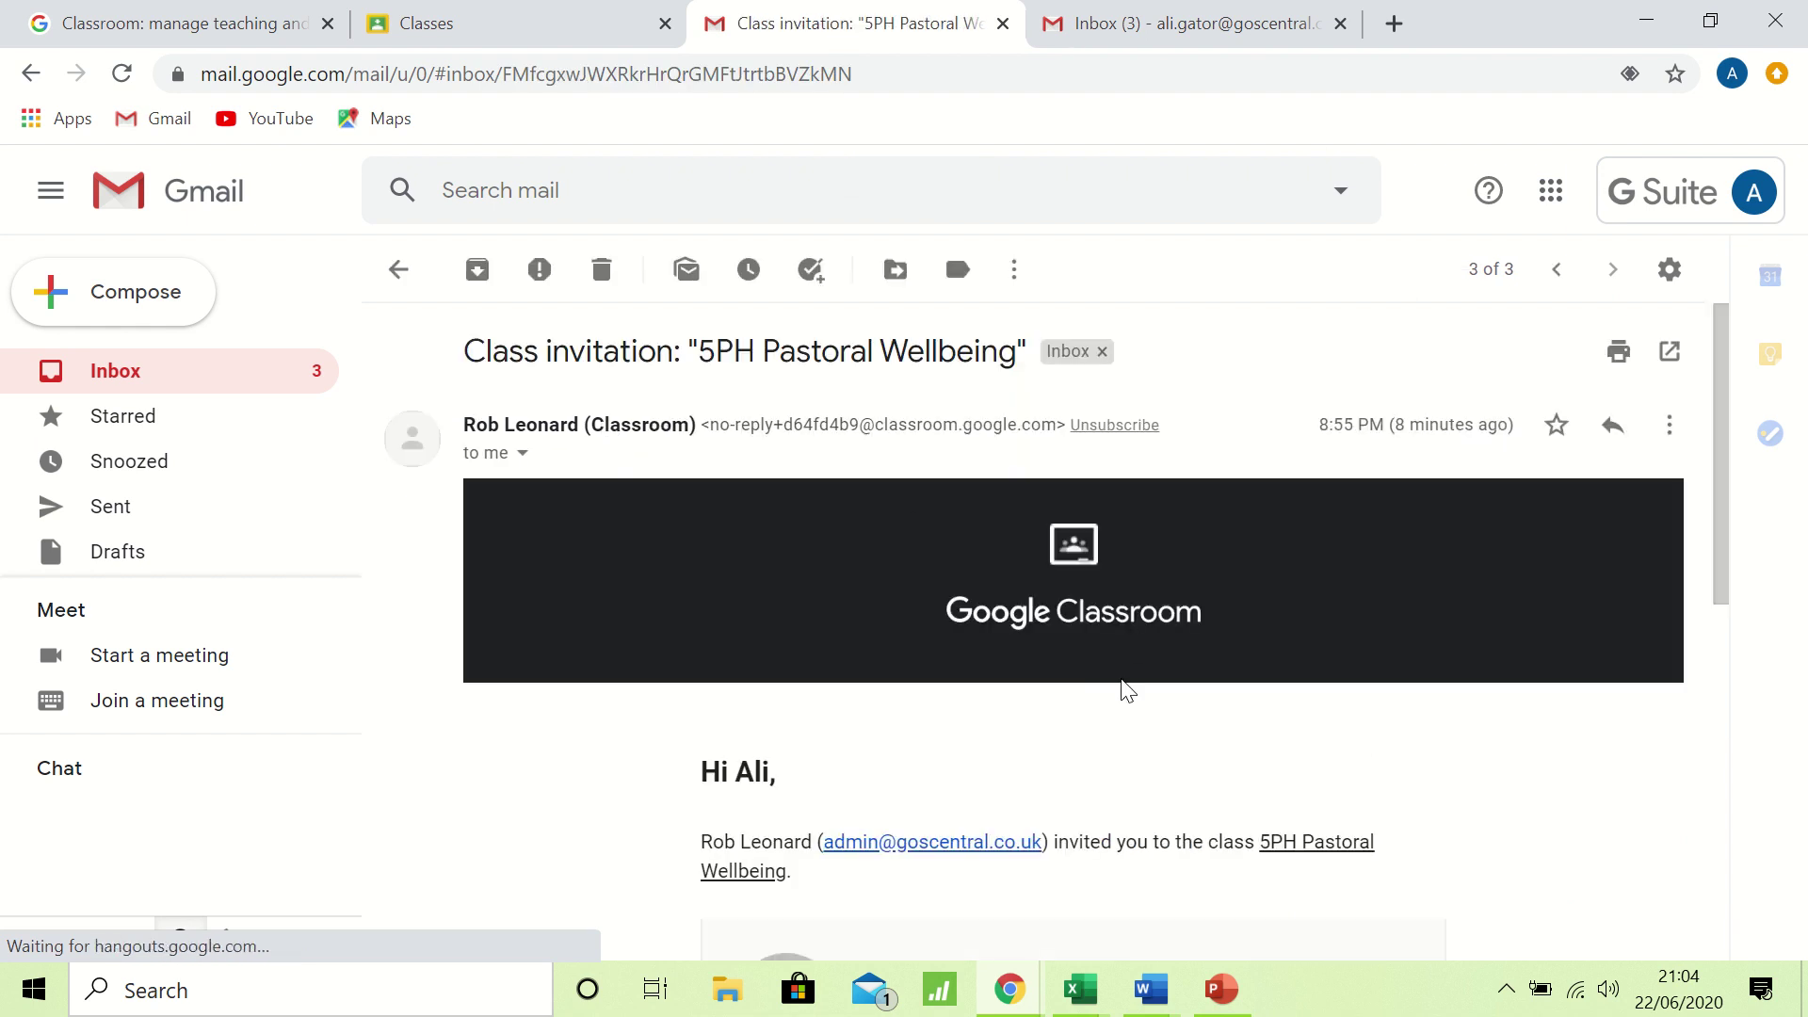
pyautogui.scroll(-3, 1128, 690)
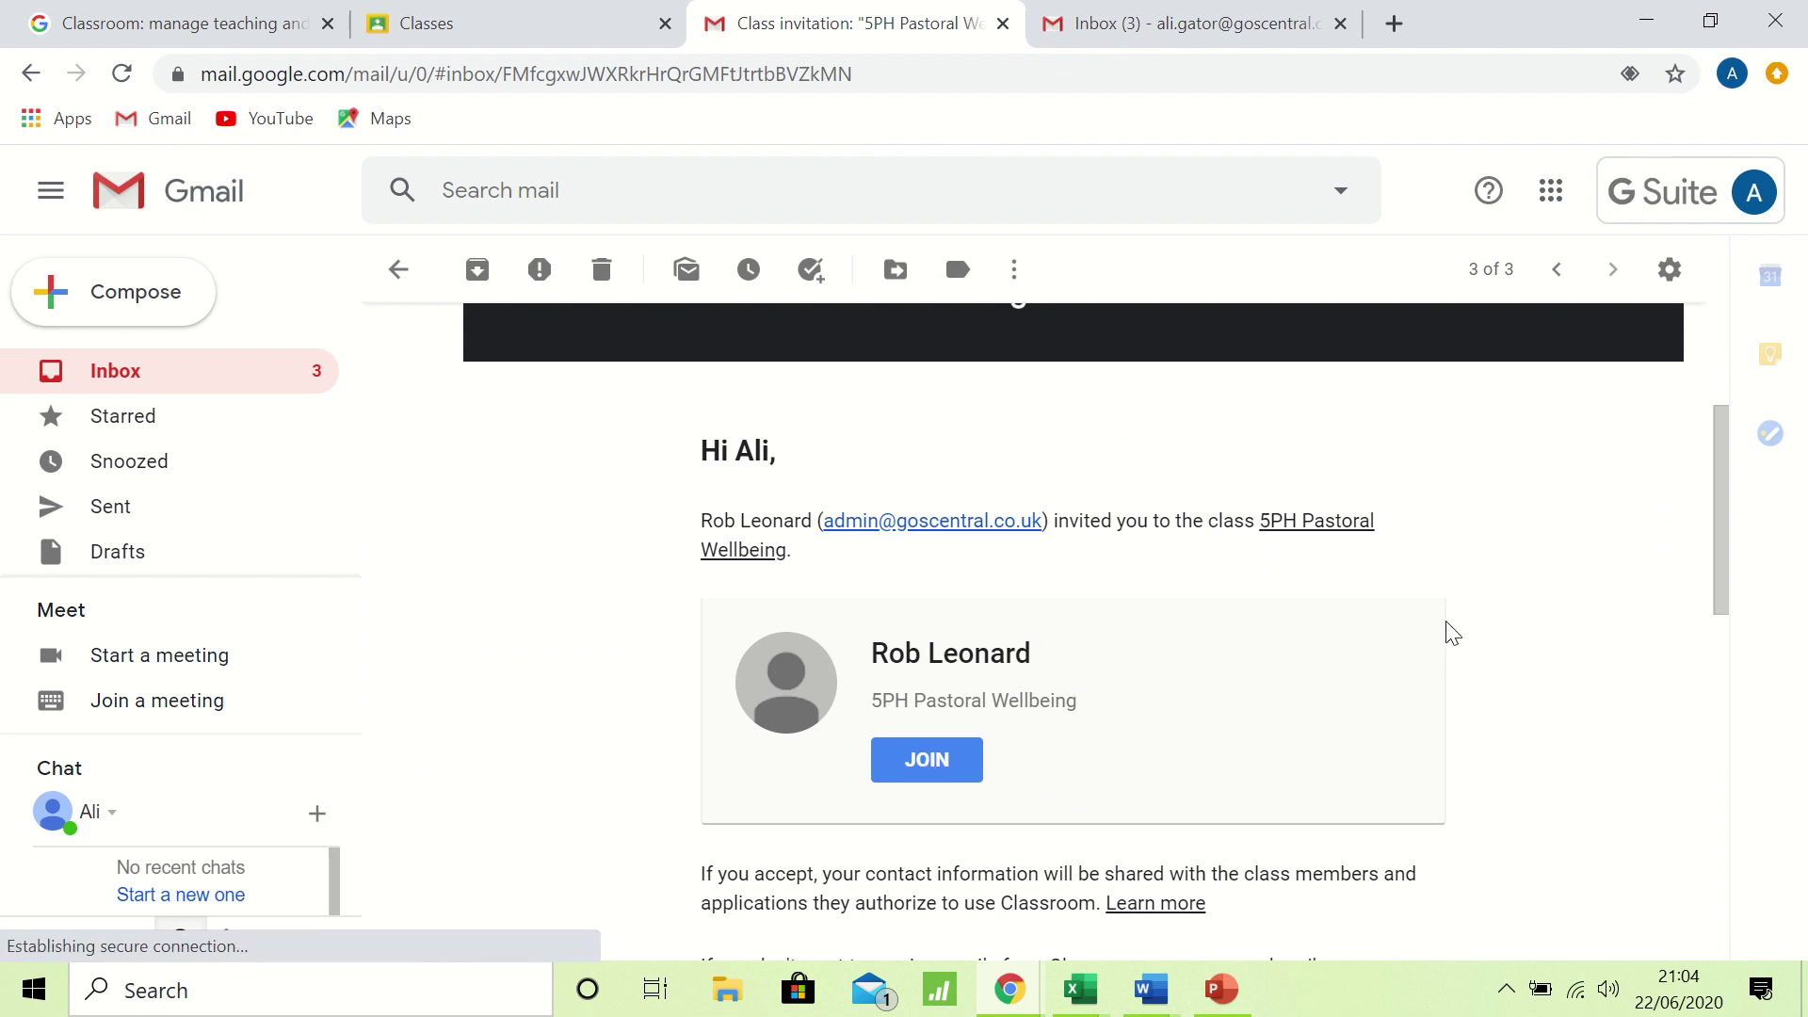
pyautogui.scroll(3, 1453, 633)
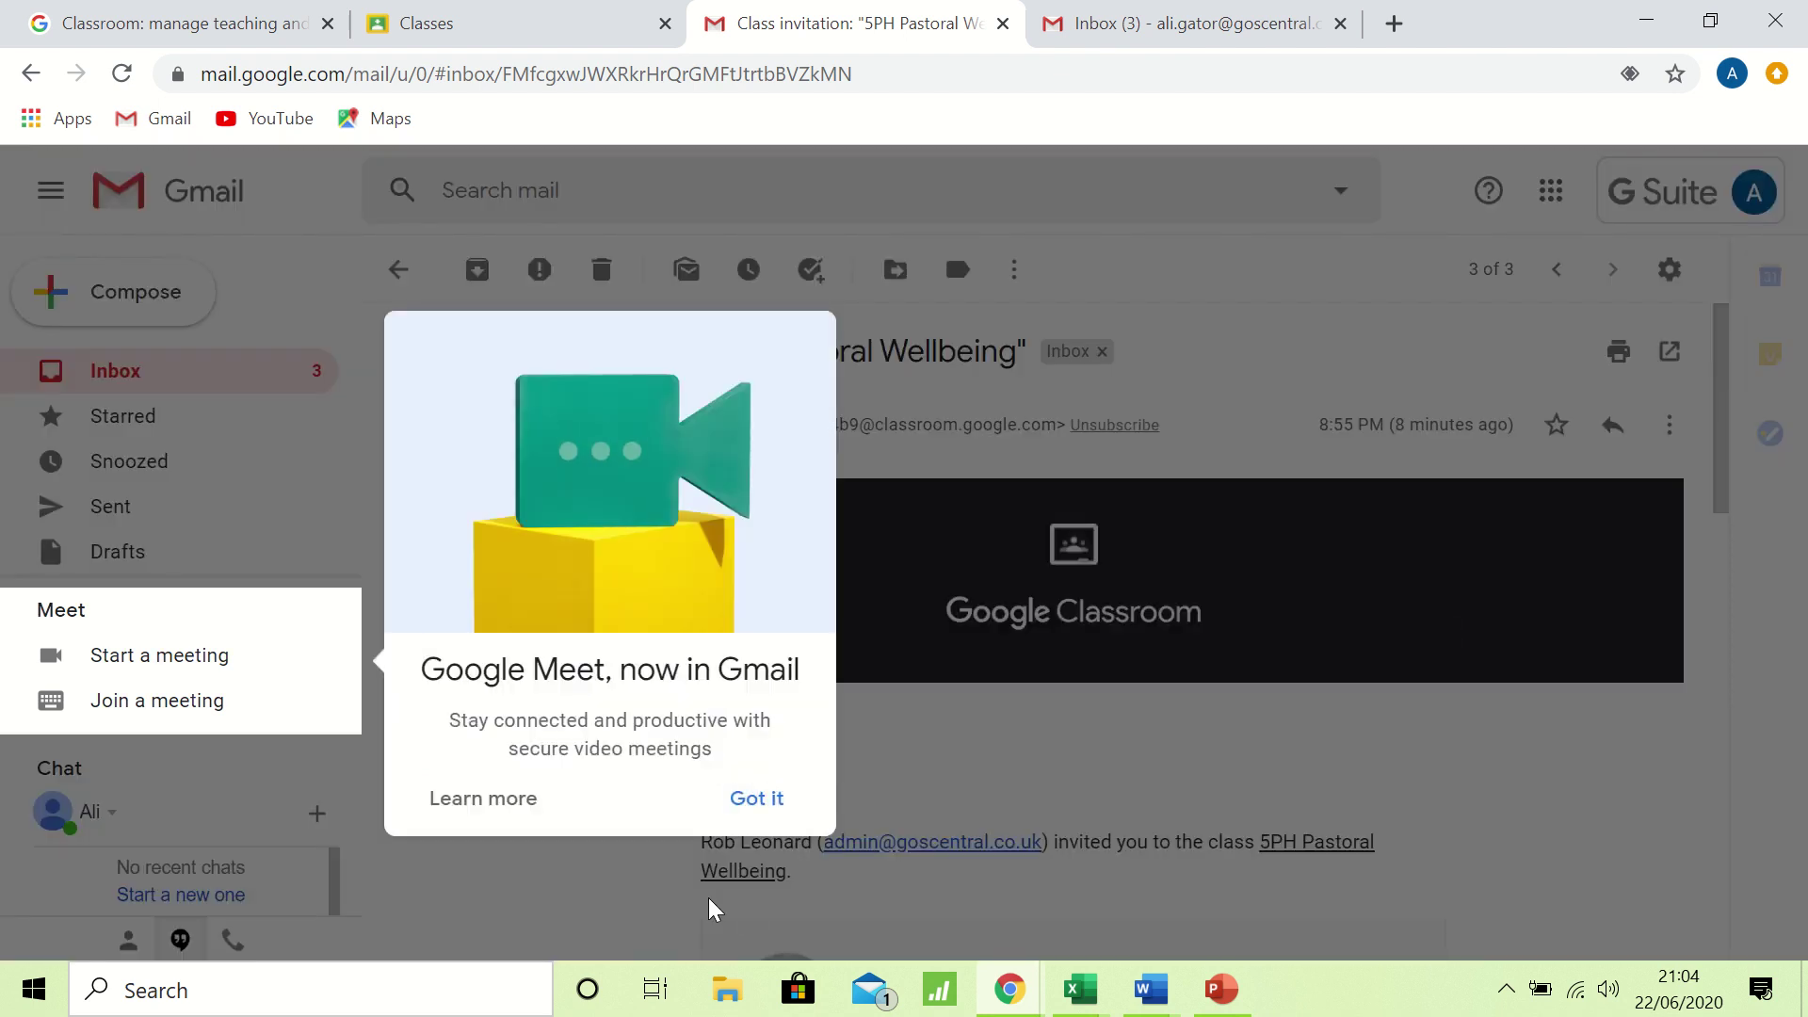
pyautogui.click(753, 801)
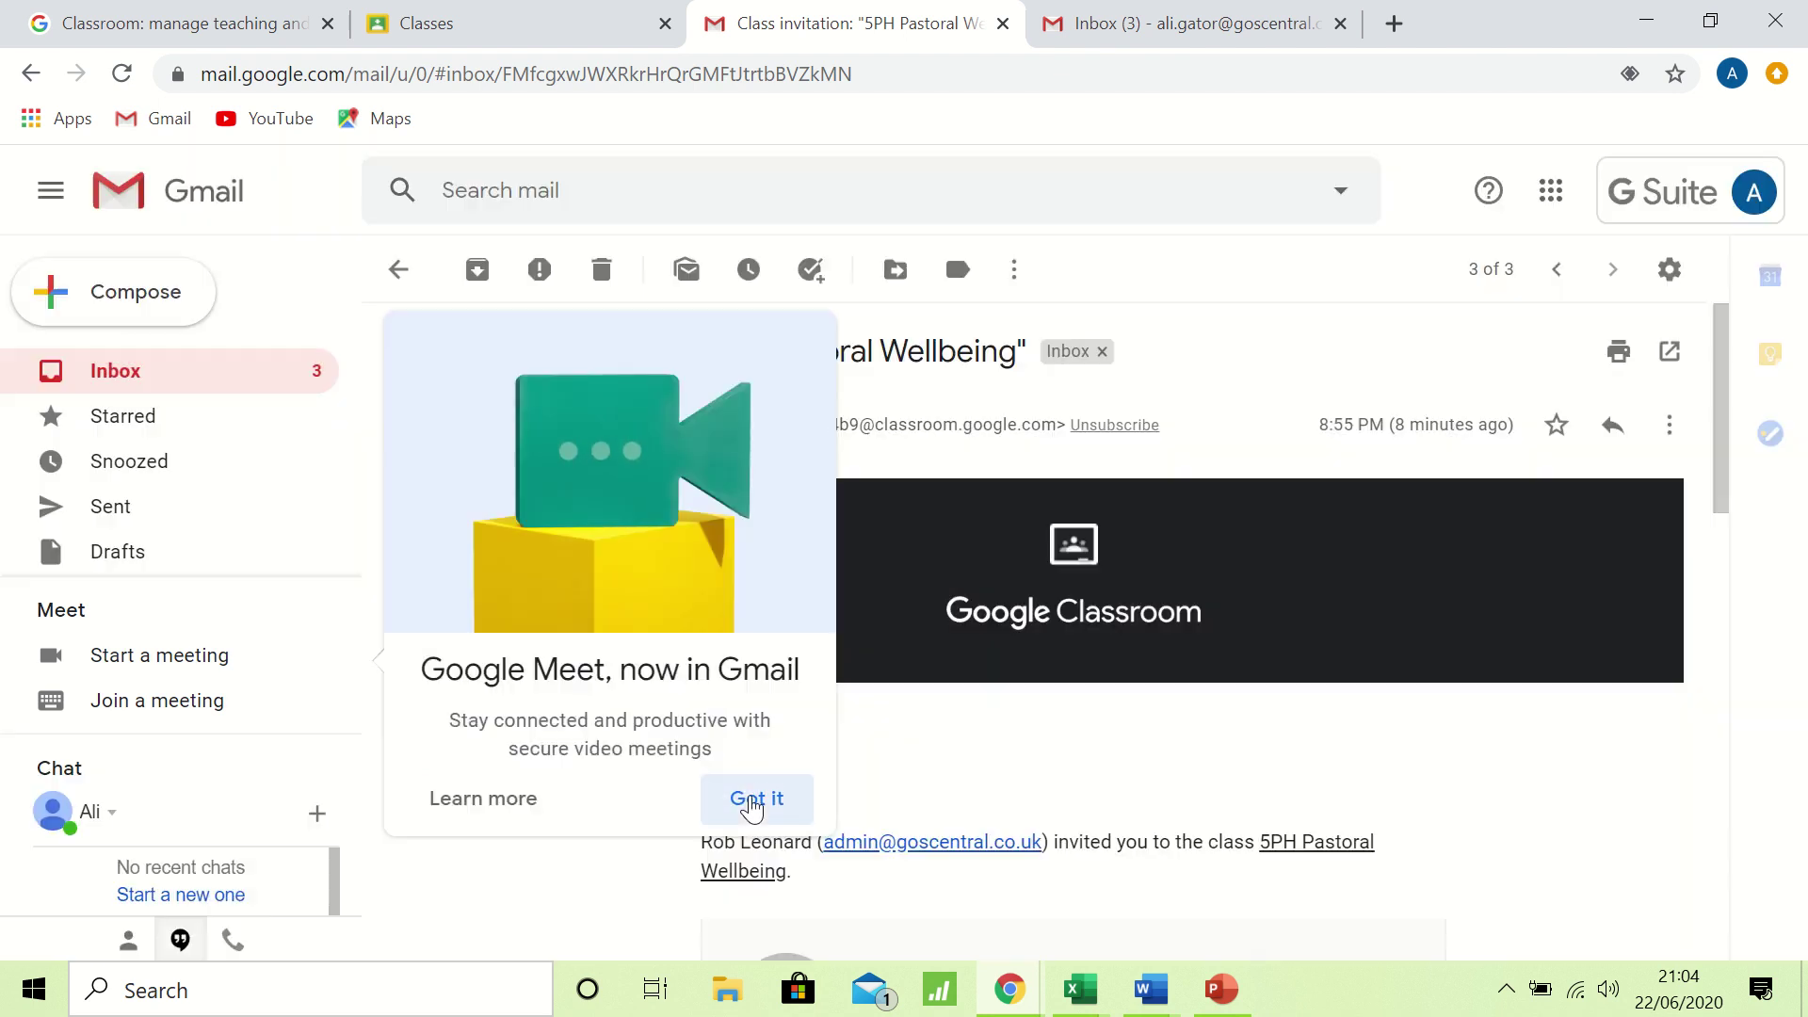
pyautogui.scroll(-1, 1092, 809)
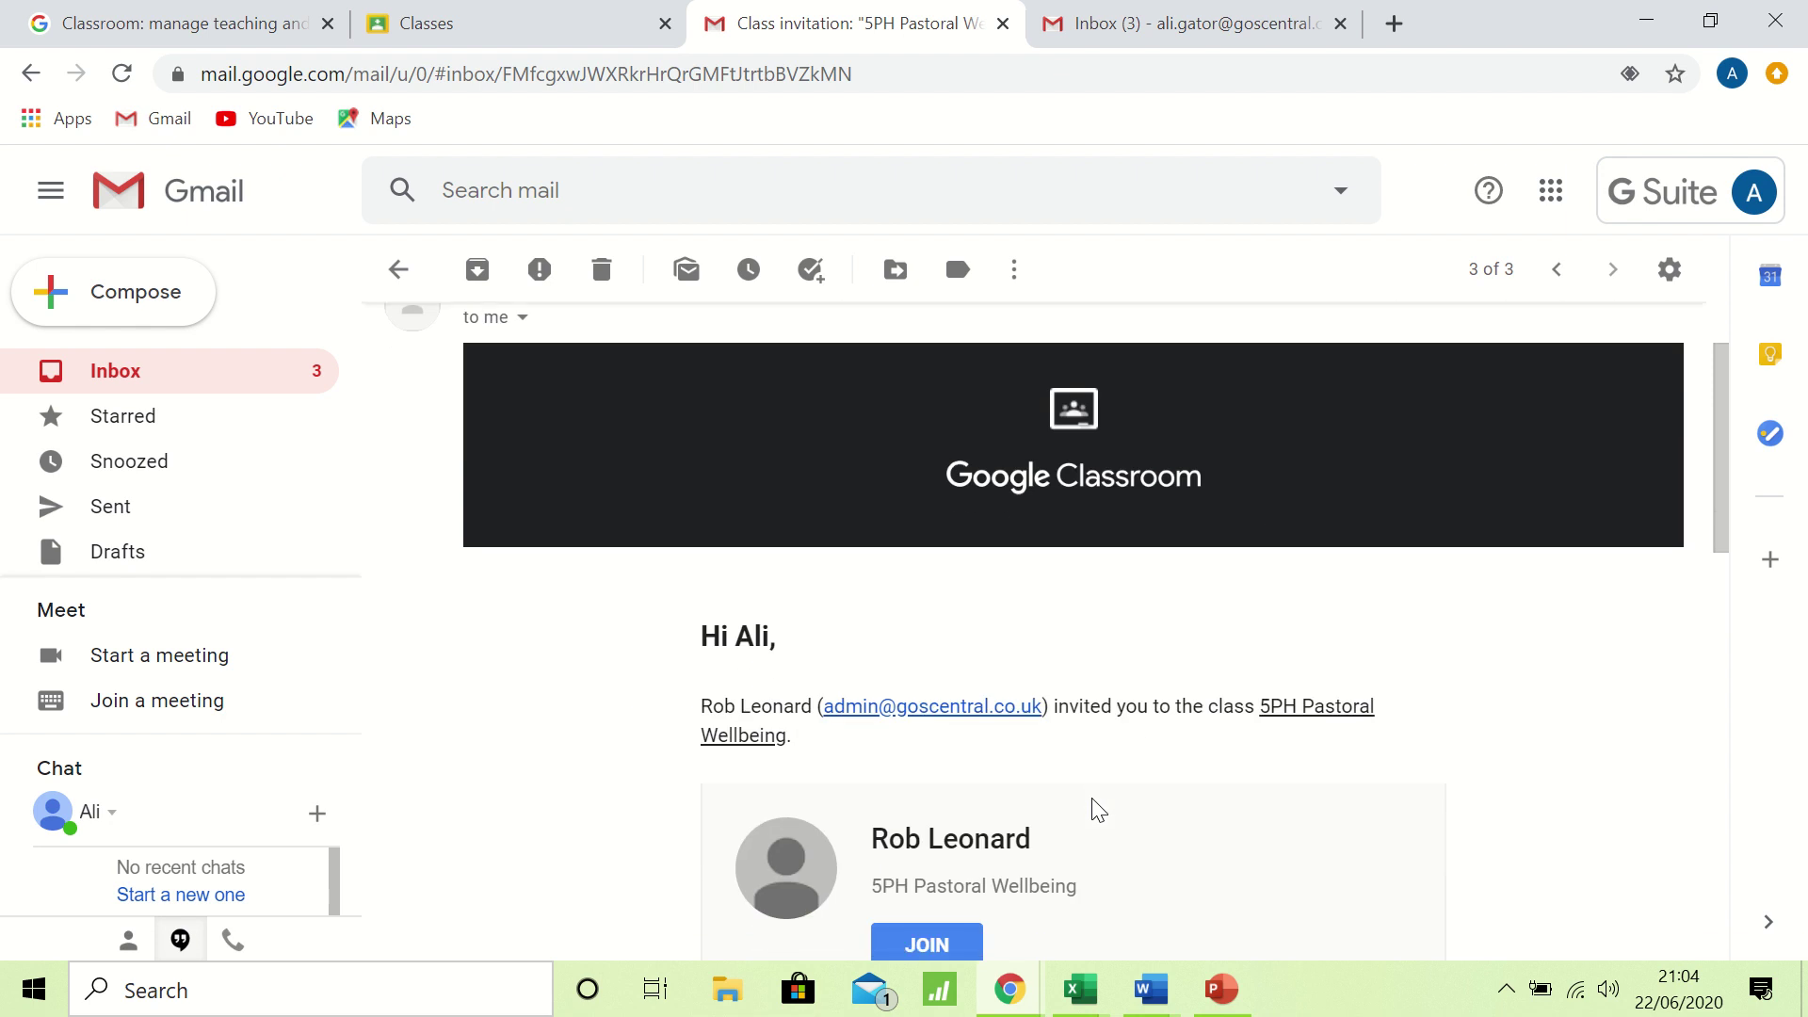
pyautogui.scroll(-1, 1093, 808)
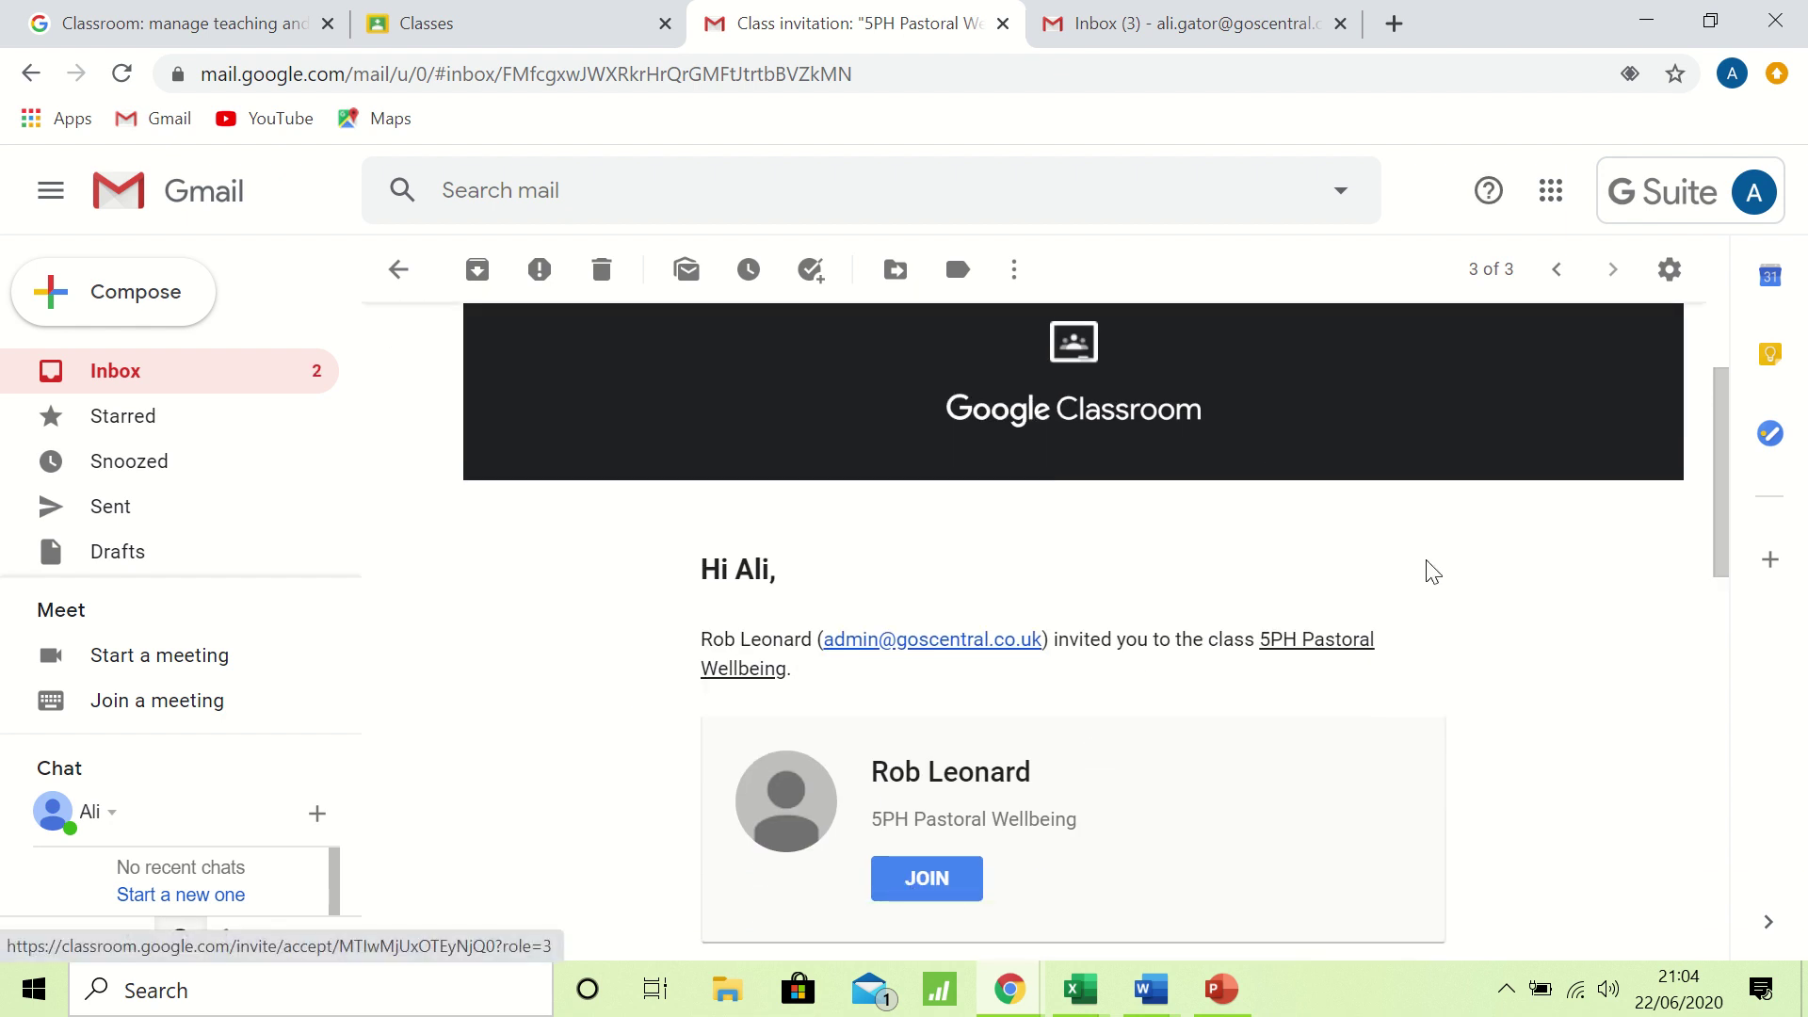
pyautogui.scroll(2, 1432, 571)
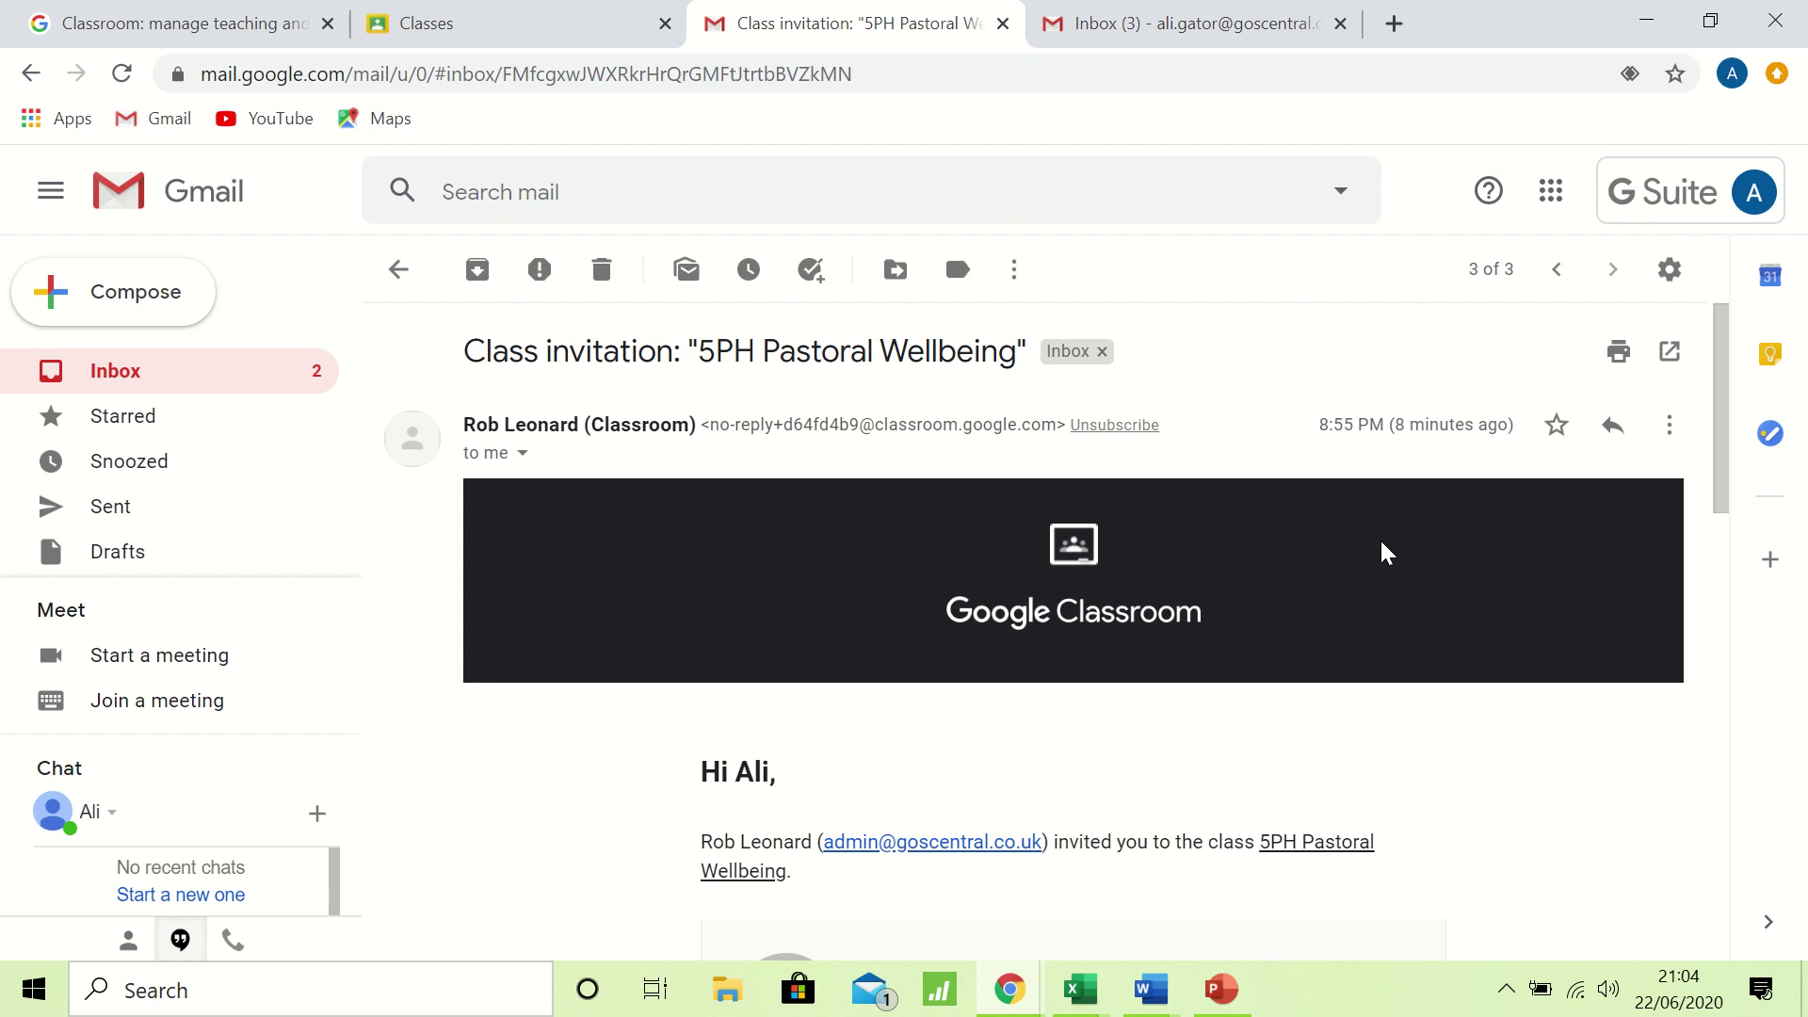
# Return to the Classroom Classes tab and sign Chrome out of the student's account.
pyautogui.click(533, 25)
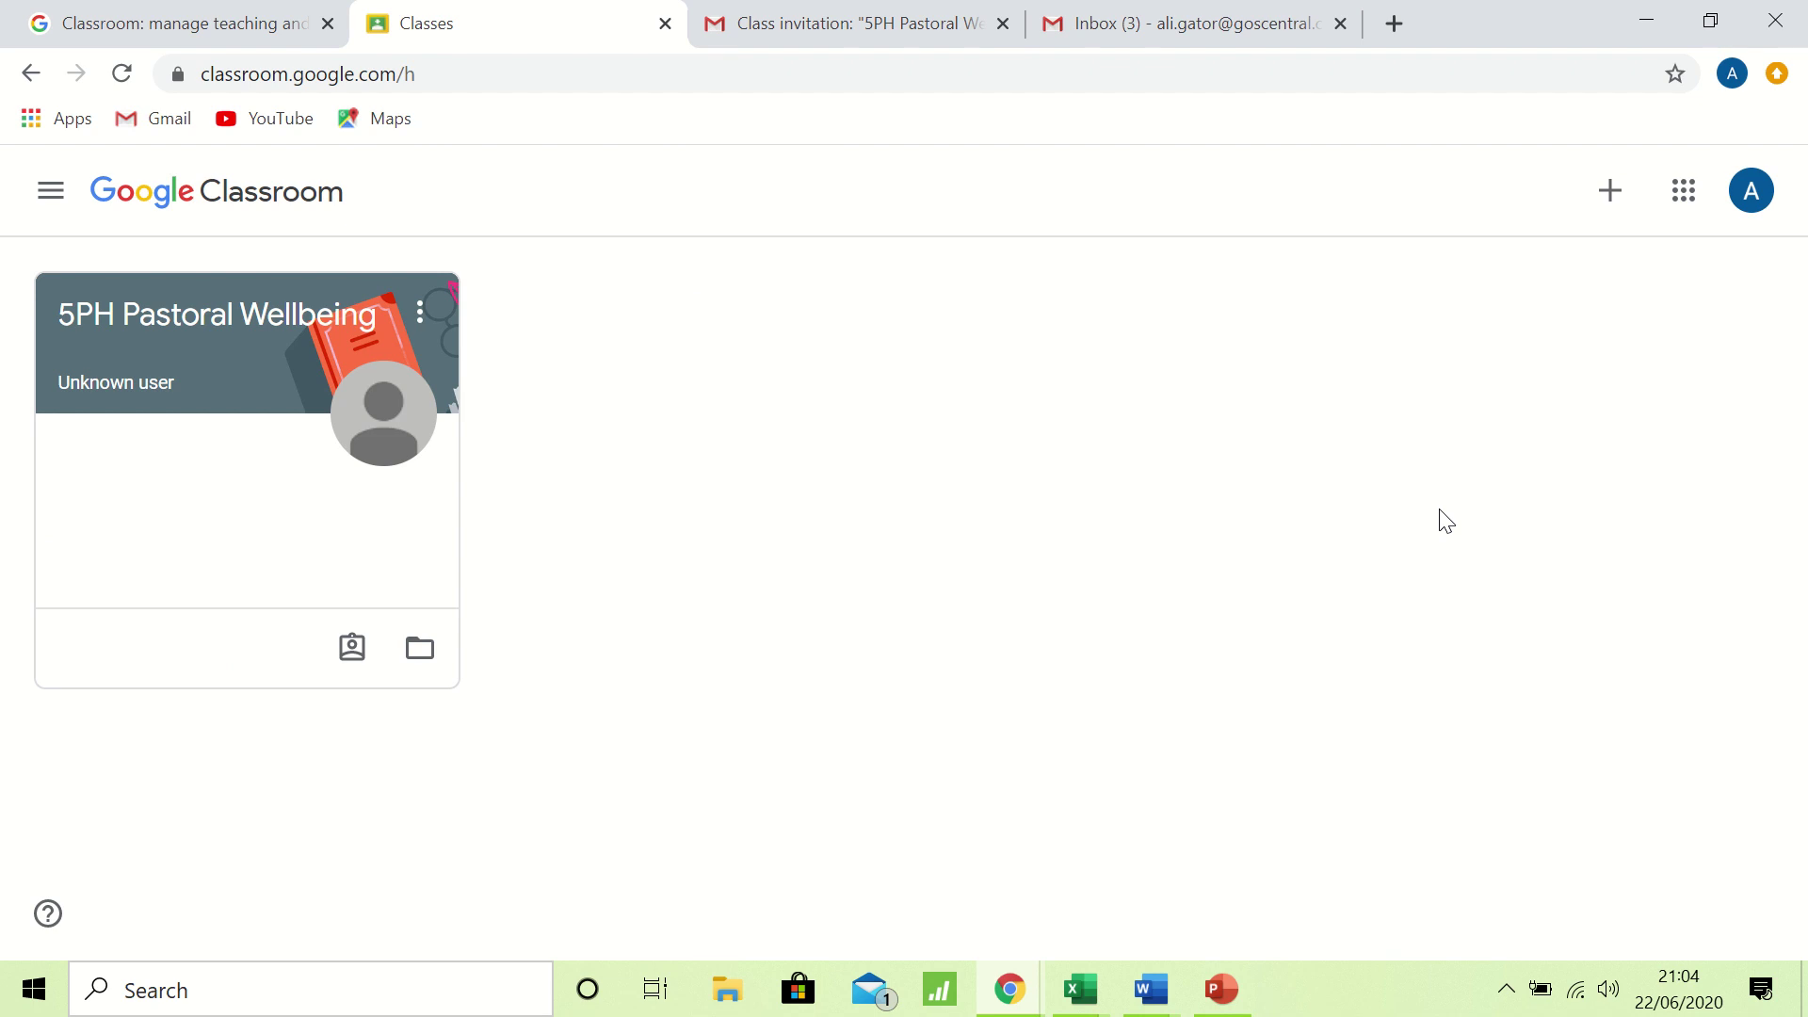
pyautogui.click(1735, 77)
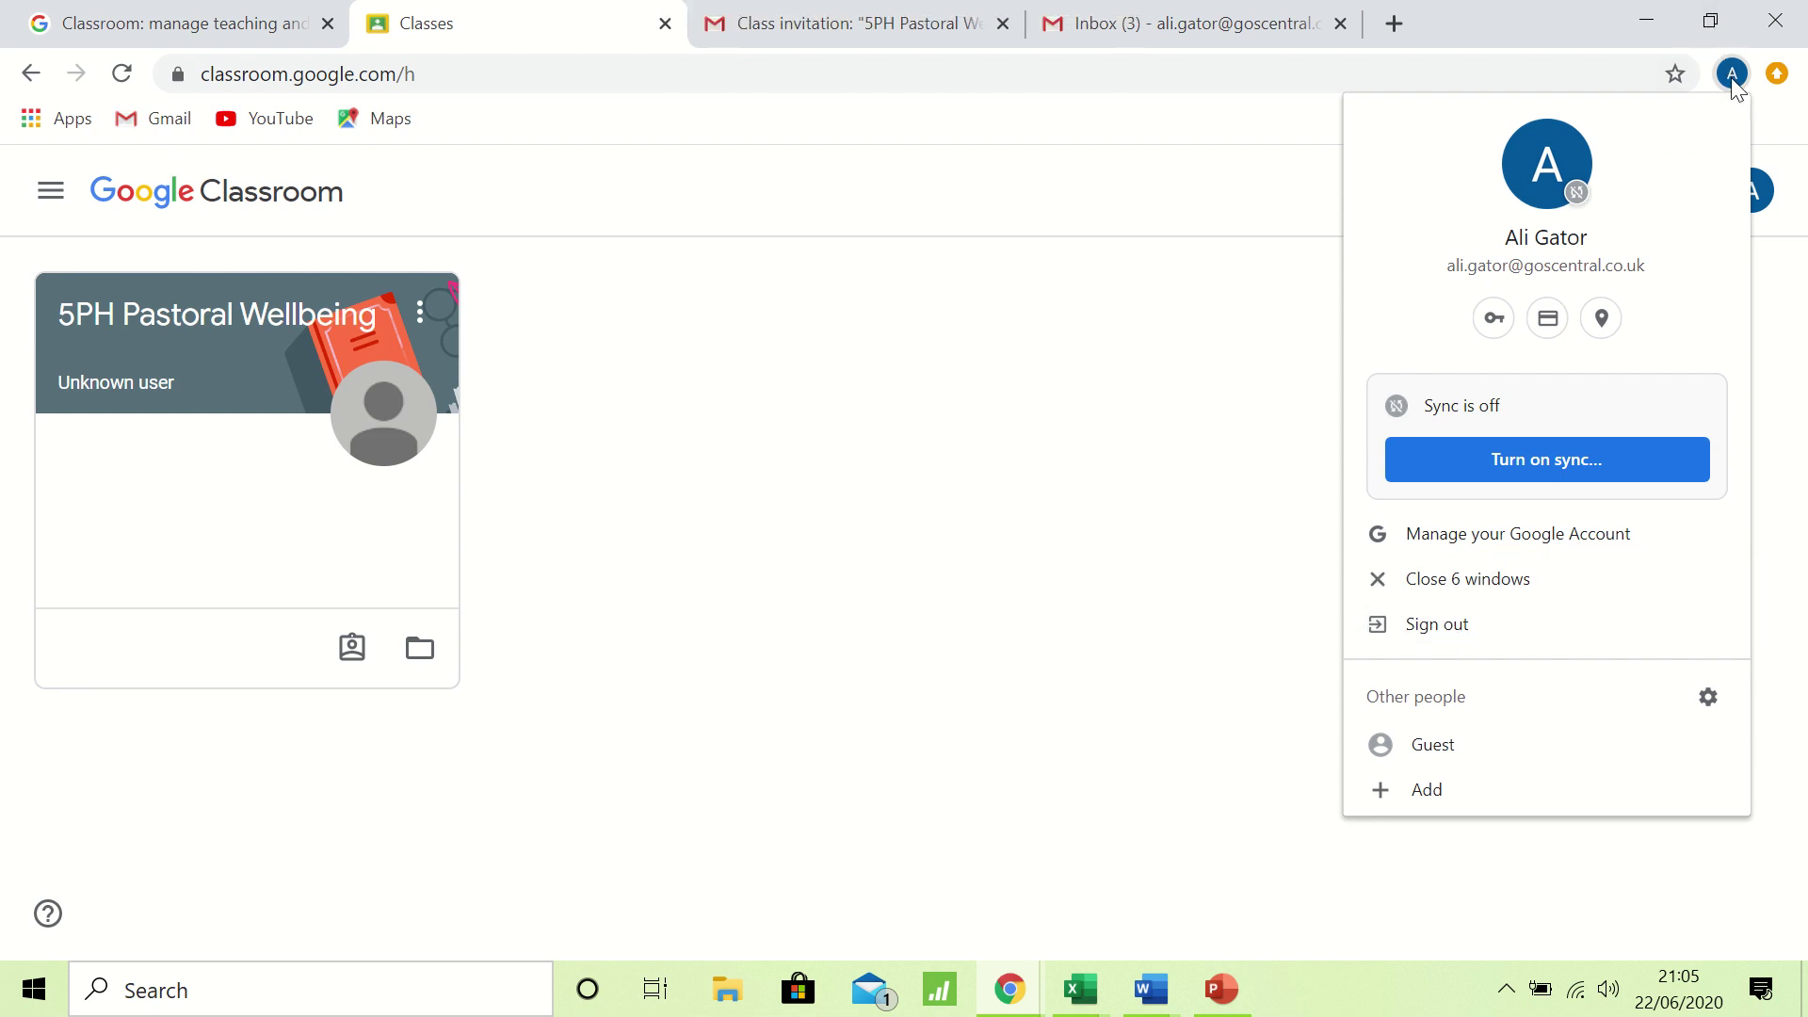
pyautogui.click(1456, 630)
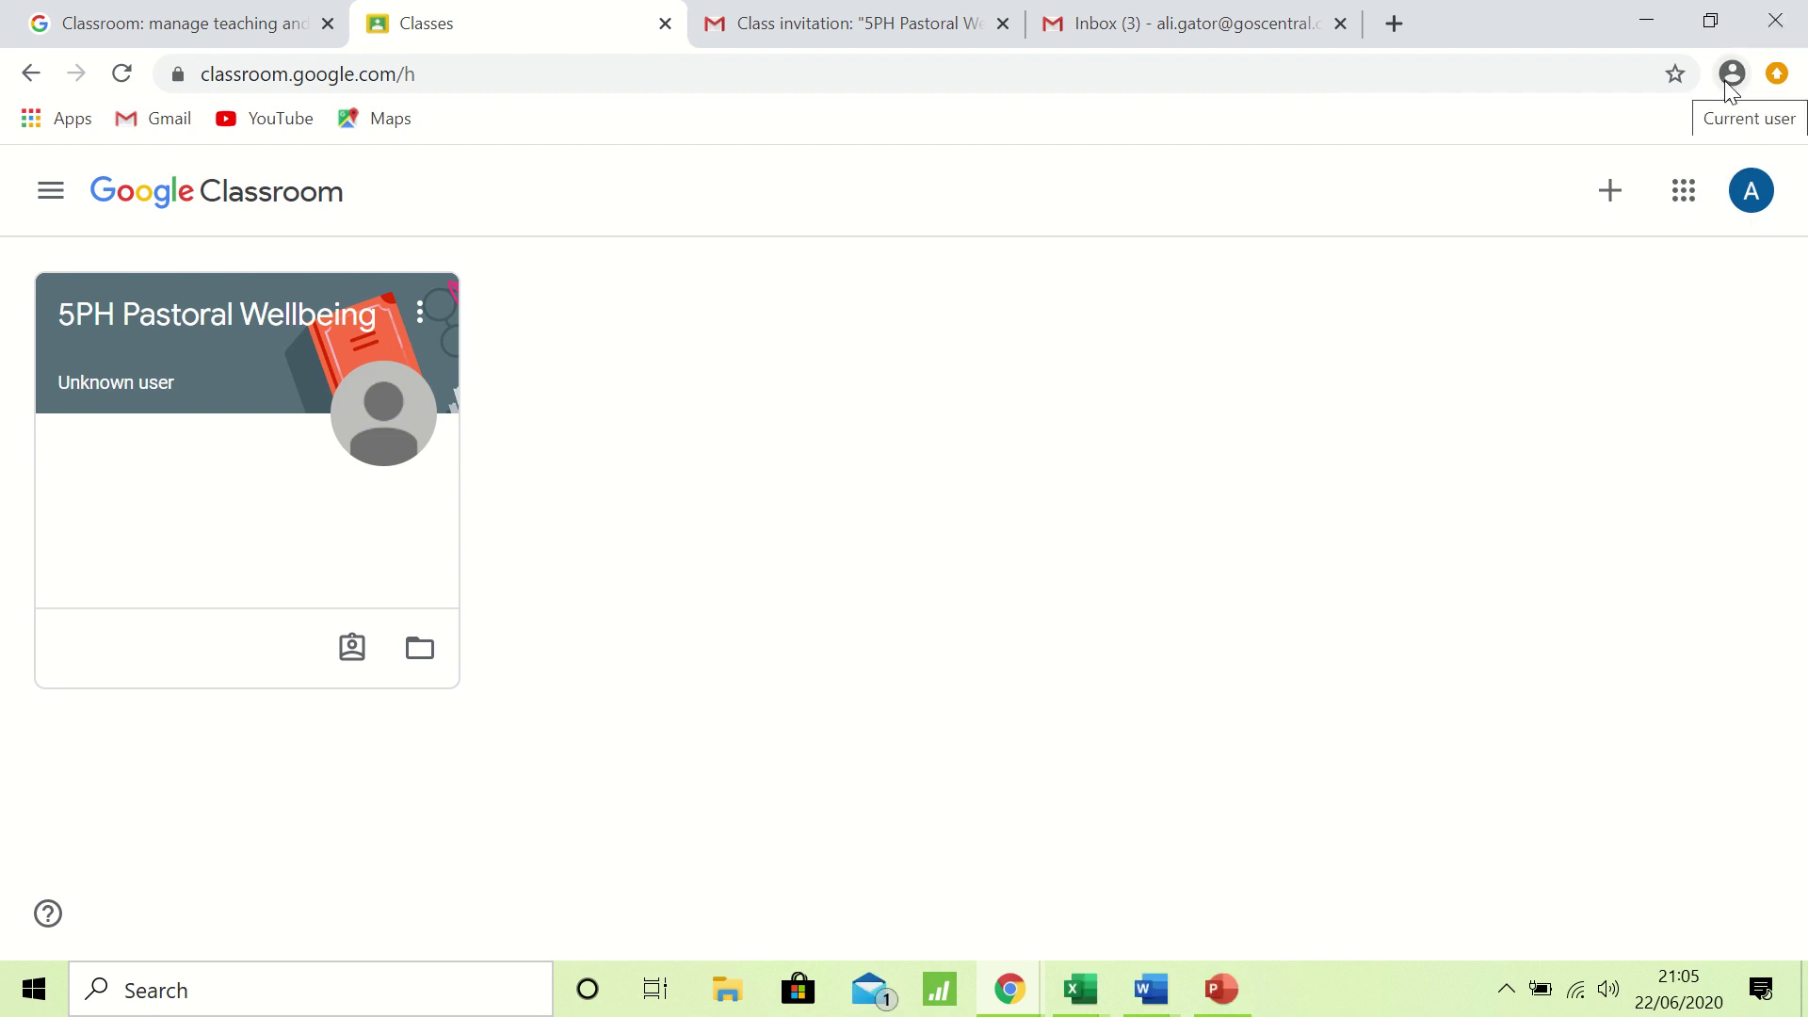
pyautogui.click(487, 78)
# Reload Classroom to reach the Google sign-in page and select its empty Email or phone field.
pyautogui.press('Return')
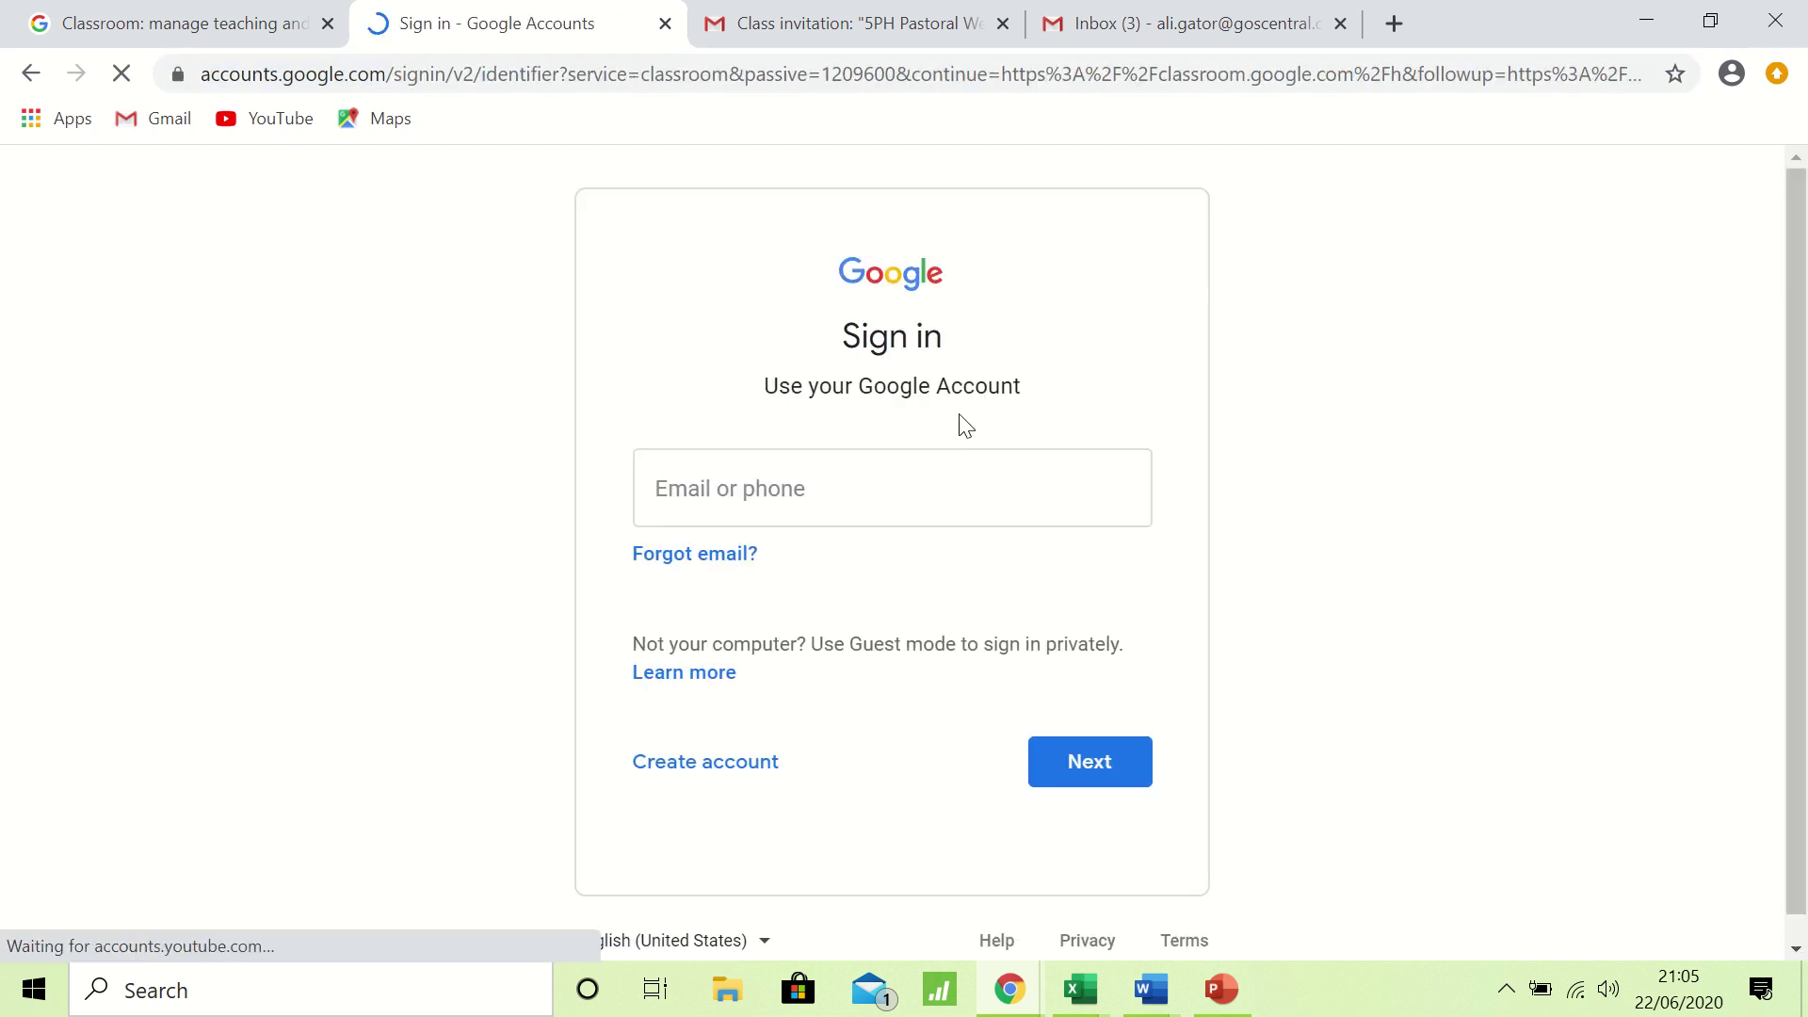
pyautogui.click(804, 476)
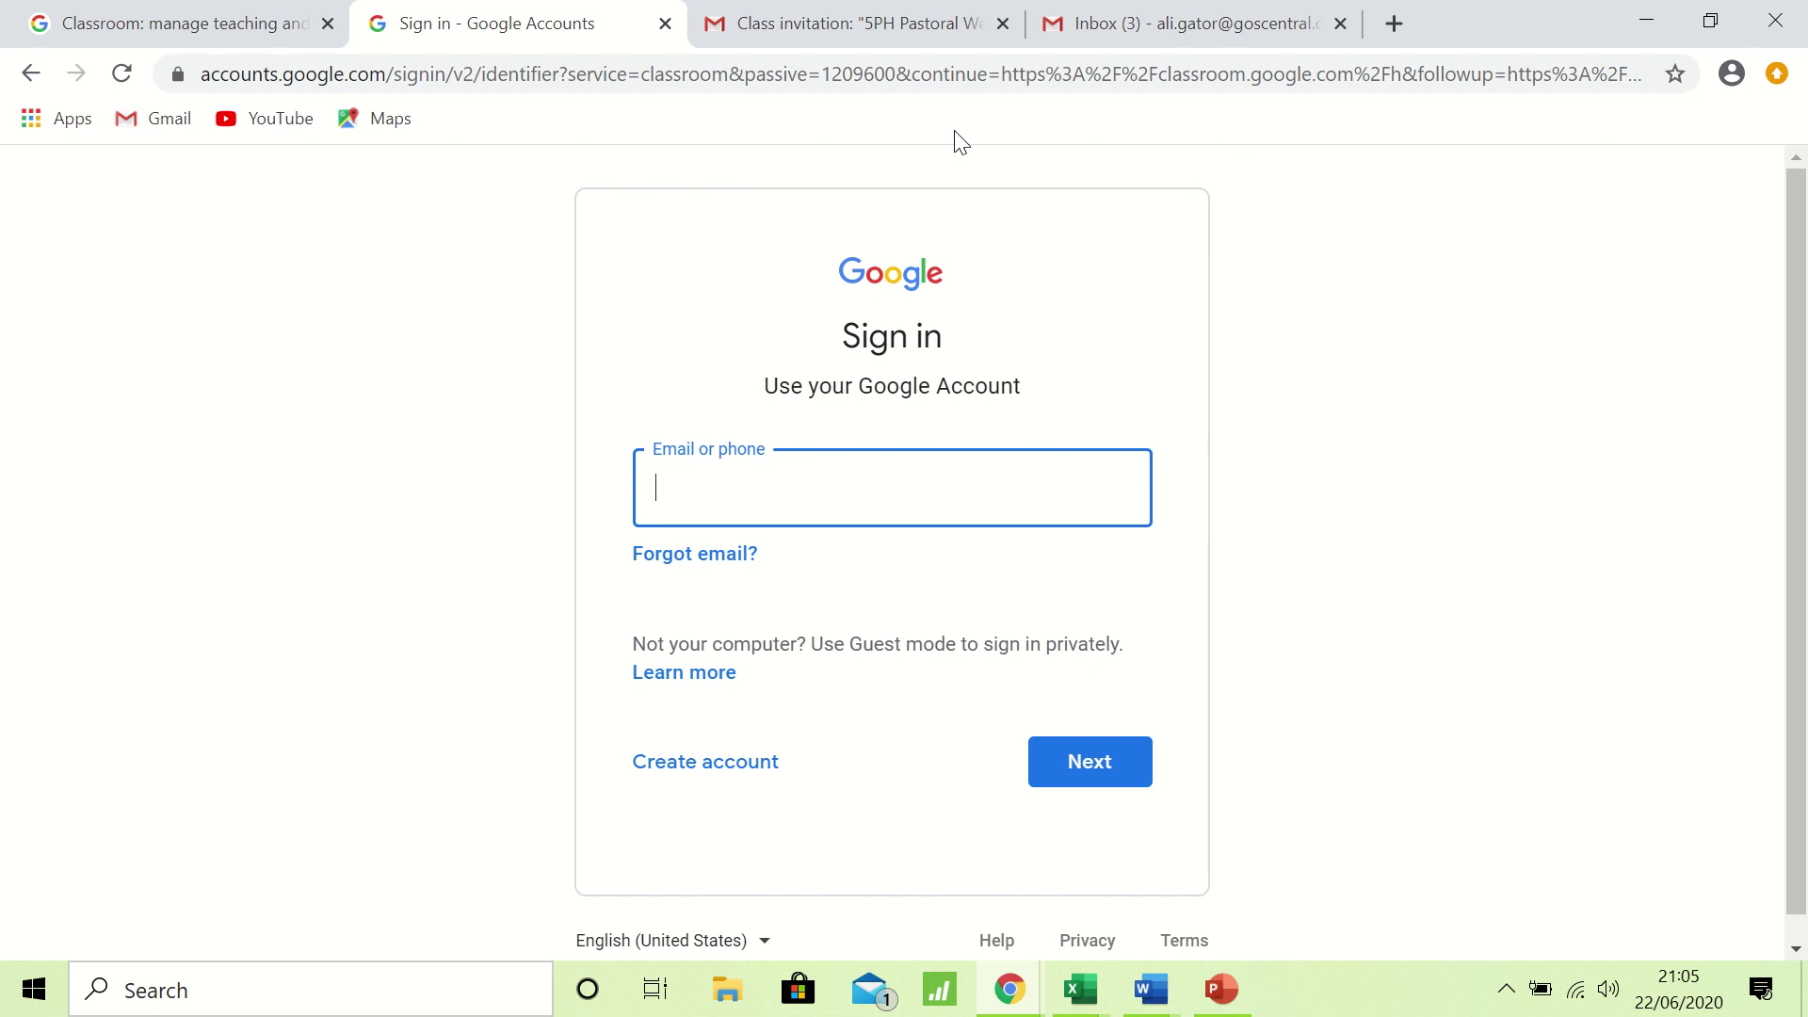
pyautogui.moveTo(748, 14)
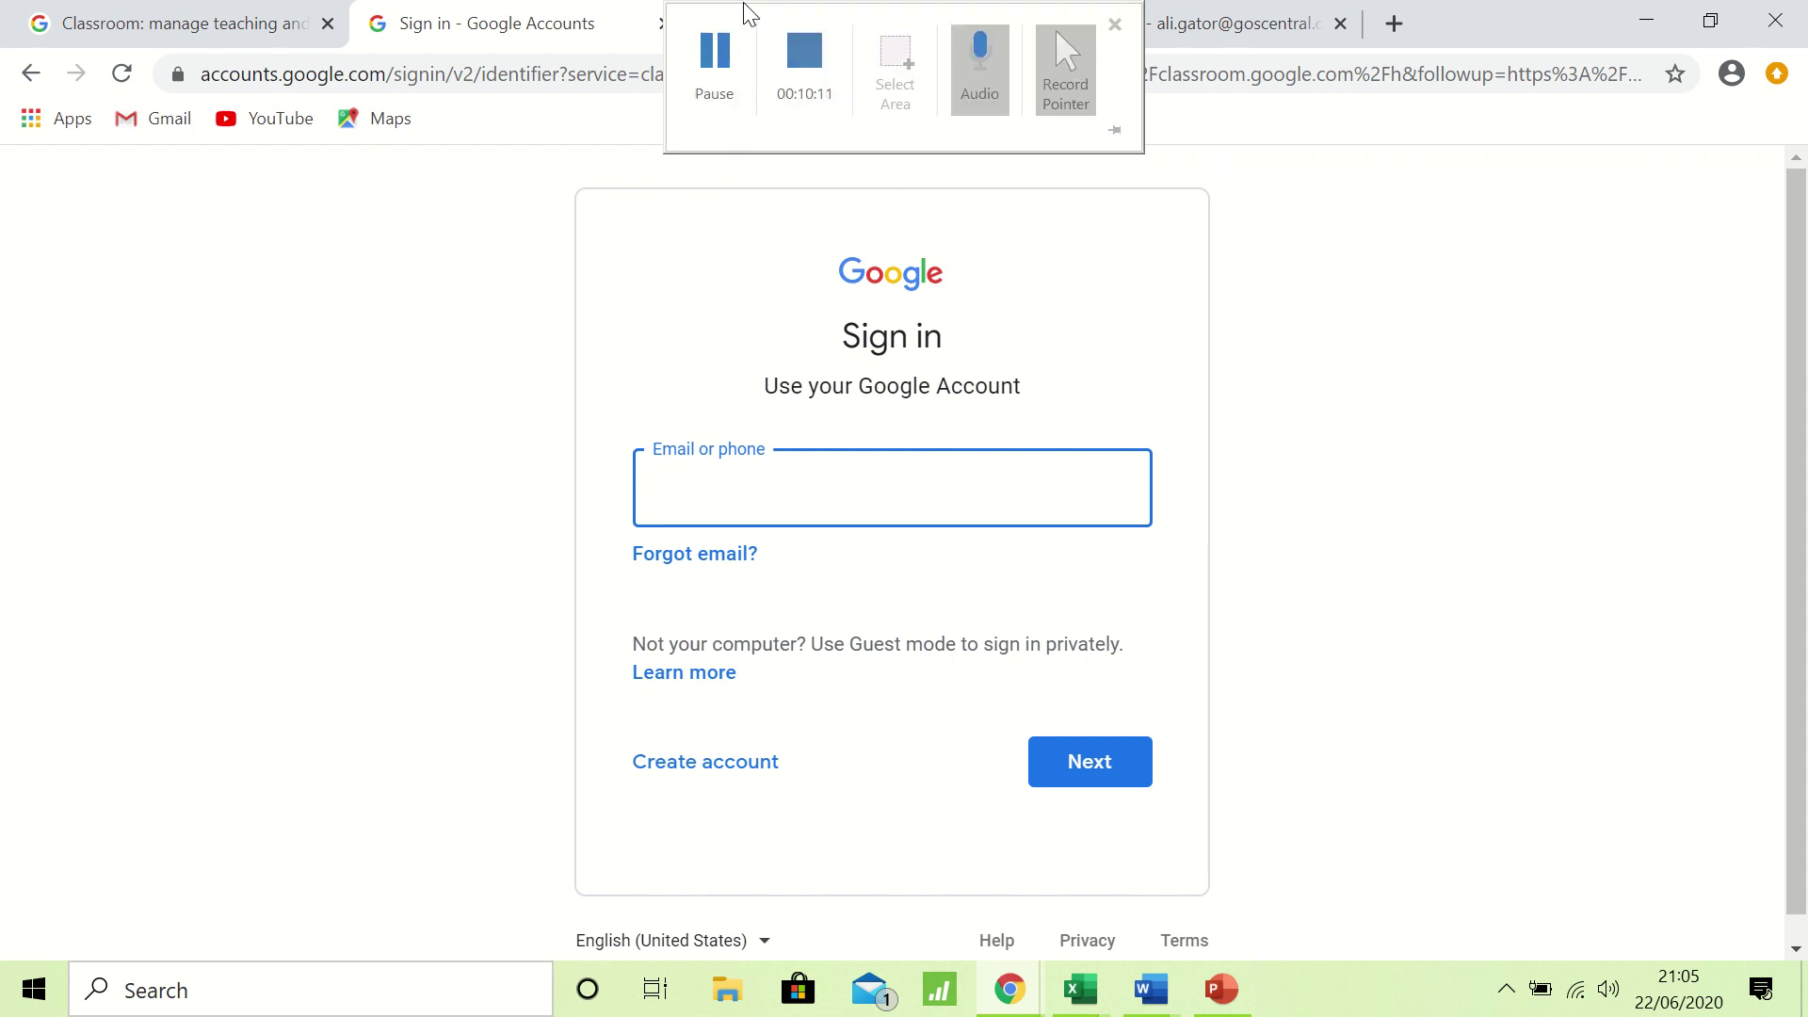